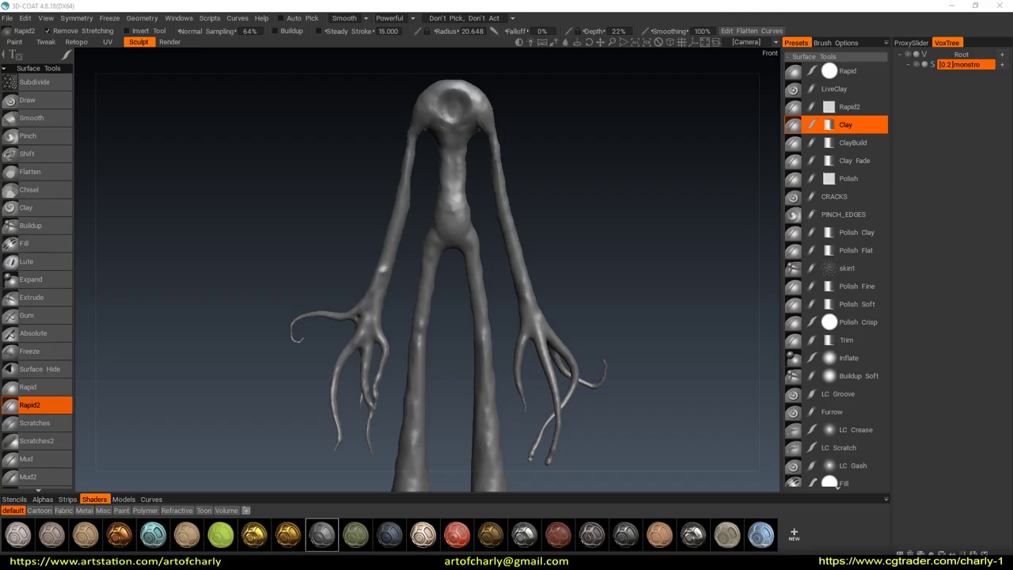
View the 'monstro' sculpt from the left and bring up the QuickAccess tool panel
{"action": "mouse_move", "coordinate": [480, 229]}
{"action": "middle_mouse_down"}
{"action": "mouse_move", "coordinate": [568, 248]}
{"action": "mouse_move", "coordinate": [498, 249]}
{"action": "middle_mouse_up"}
{"action": "key", "text": "space"}
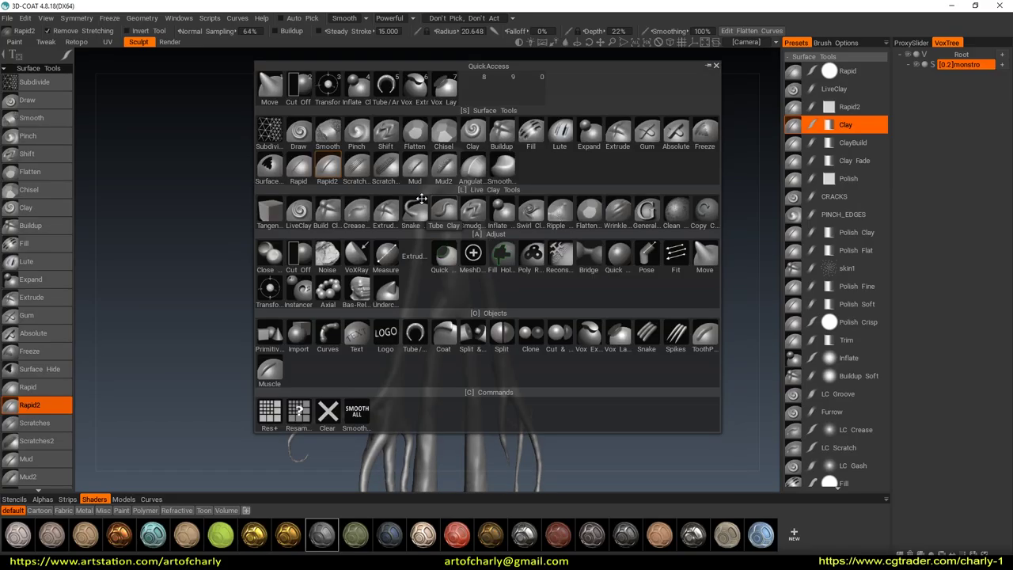
Nudge the crotch area into shape with the Move tool
{"action": "left_click", "coordinate": [270, 90]}
{"action": "scroll", "coordinate": [543, 264], "scroll_direction": "up", "scroll_amount": 3}
{"action": "scroll", "coordinate": [557, 237], "scroll_direction": "up", "scroll_amount": 3}
{"action": "scroll", "coordinate": [557, 238], "scroll_direction": "down", "scroll_amount": 3}
{"action": "left_click_drag", "start_coordinate": [515, 215], "coordinate": [515, 177]}
{"action": "scroll", "coordinate": [586, 291], "scroll_direction": "down", "scroll_amount": 3}
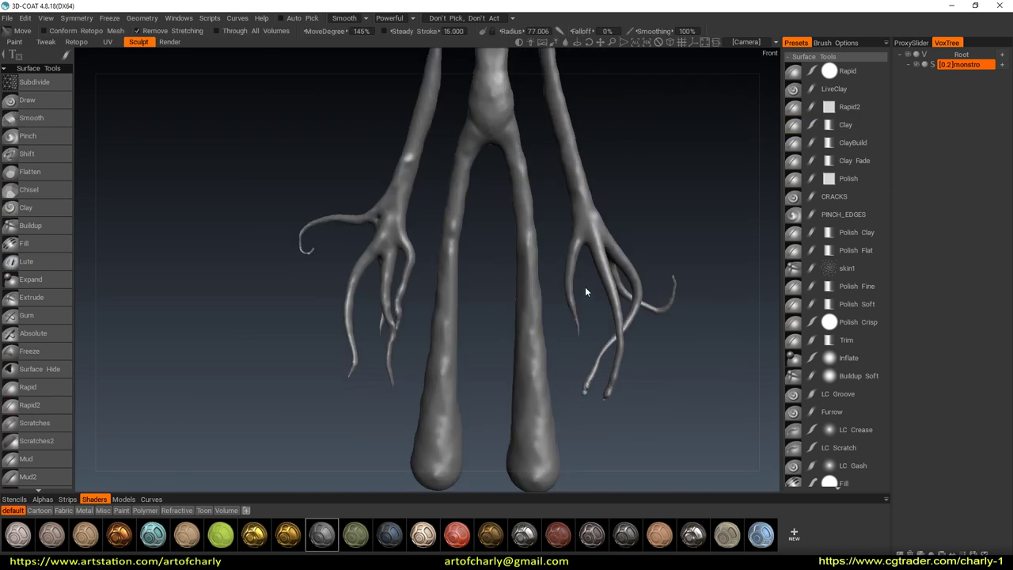
Thicken the legs with an enlarged Inflate brush
{"action": "key", "text": "space"}
{"action": "left_click", "coordinate": [450, 131]}
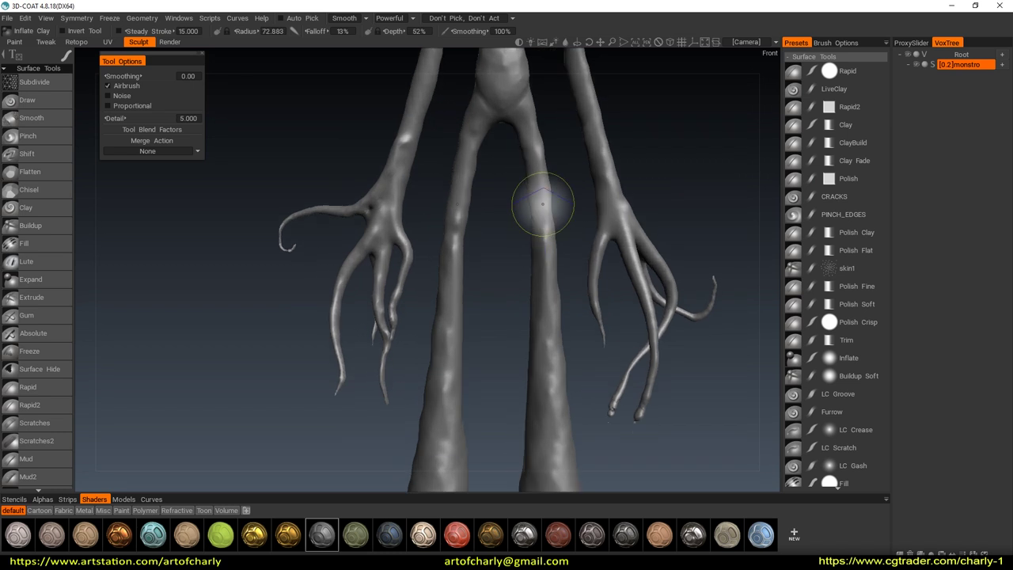
{"action": "middle_click_drag", "start_coordinate": [540, 313], "coordinate": [532, 250]}
{"action": "right_click_drag", "start_coordinate": [515, 271], "coordinate": [531, 271]}
{"action": "mouse_move", "coordinate": [531, 272]}
{"action": "left_mouse_down"}
{"action": "mouse_move", "coordinate": [546, 313]}
{"action": "mouse_move", "coordinate": [581, 300]}
{"action": "mouse_move", "coordinate": [557, 325]}
{"action": "mouse_move", "coordinate": [590, 299]}
{"action": "mouse_move", "coordinate": [570, 296]}
{"action": "left_mouse_up"}
{"action": "right_click_drag", "start_coordinate": [570, 296], "coordinate": [569, 271]}
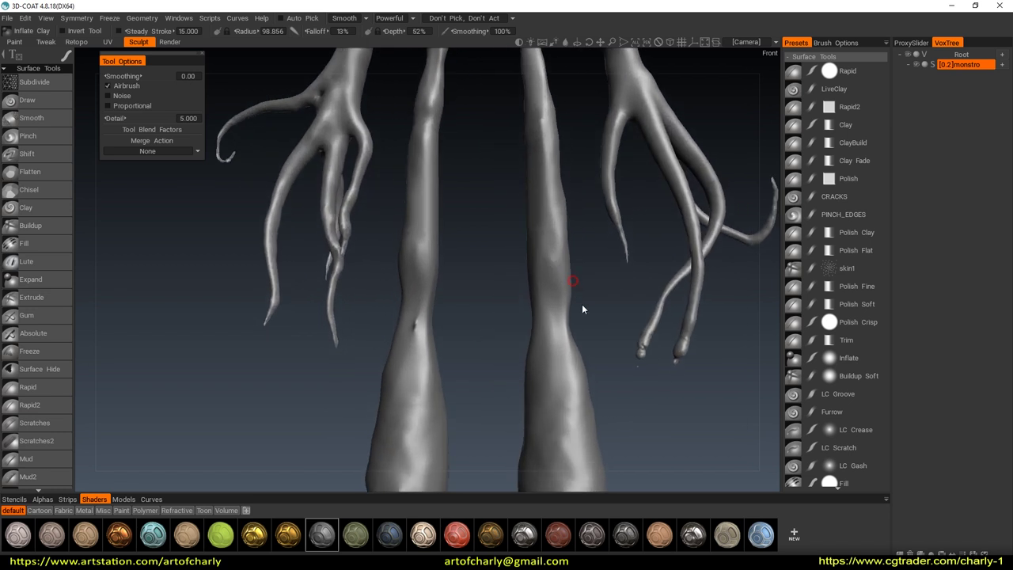
{"action": "middle_click_drag", "start_coordinate": [582, 304], "coordinate": [561, 317]}
Flatten the feet with the Cut Off tool set to a rectangle shape
{"action": "key", "text": "space"}
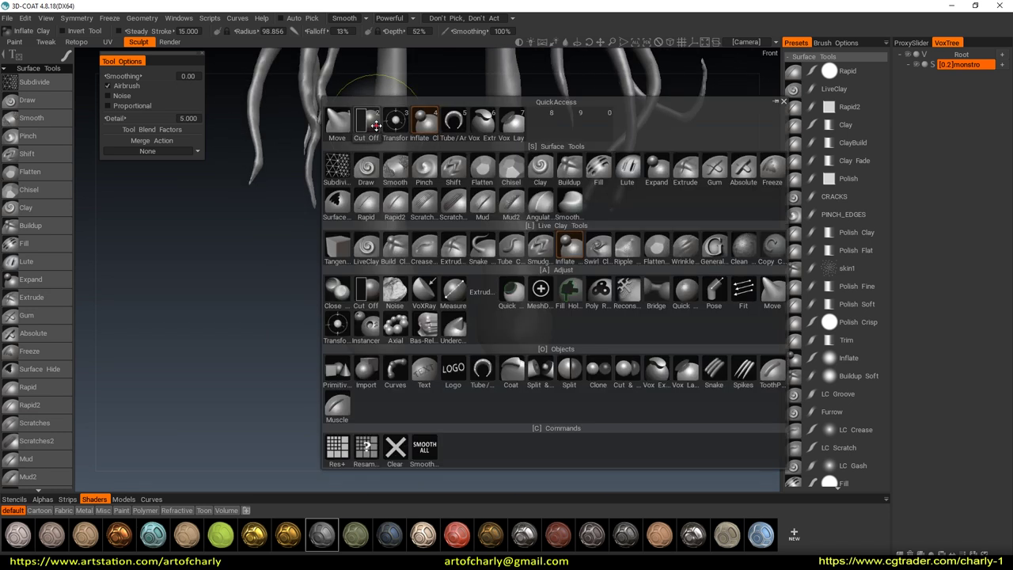
{"action": "left_click", "coordinate": [376, 125]}
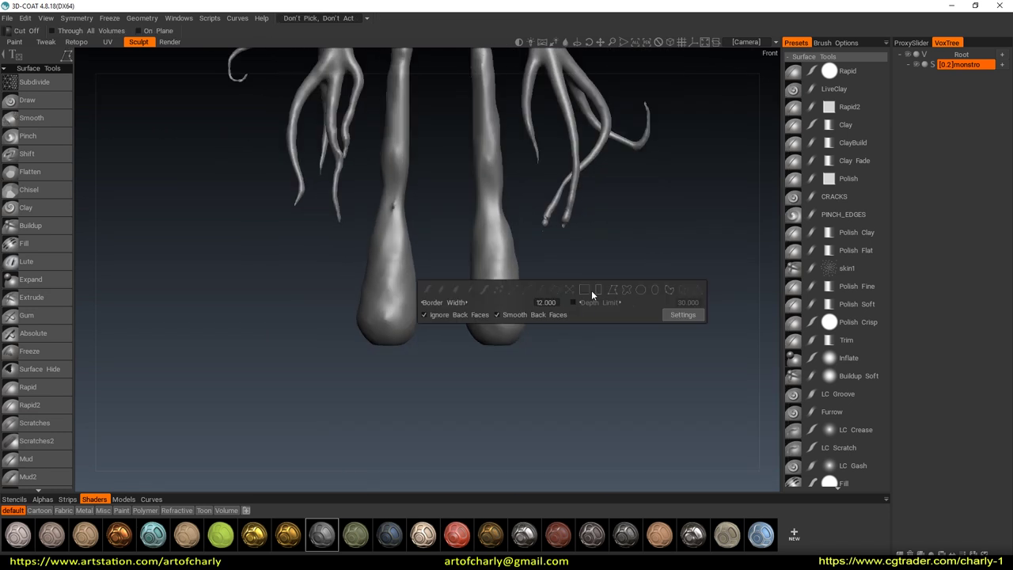
{"action": "left_click", "coordinate": [597, 289]}
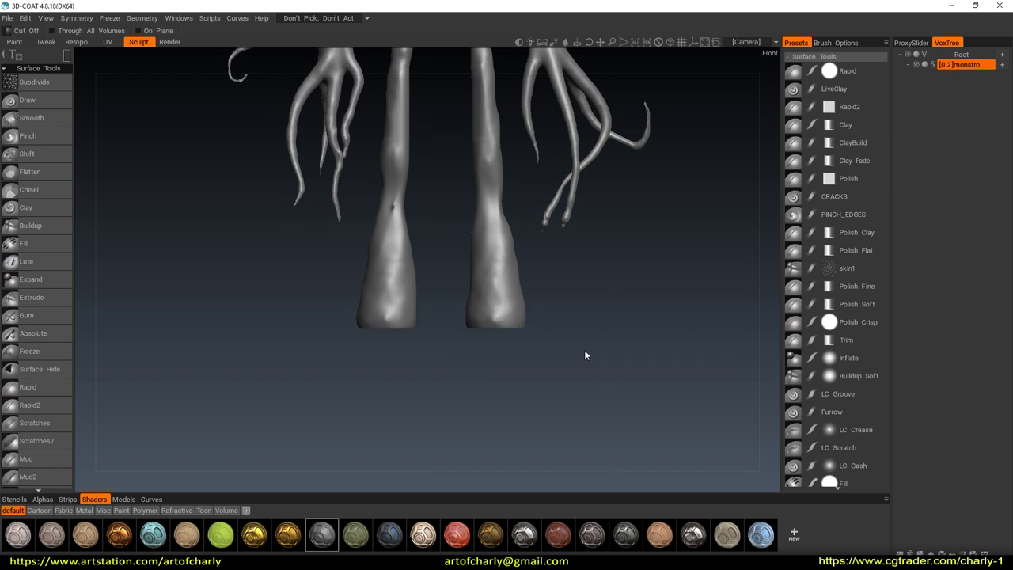
{"action": "right_click_drag", "start_coordinate": [585, 355], "coordinate": [560, 395]}
{"action": "left_click_drag", "start_coordinate": [560, 395], "coordinate": [471, 167]}
Reshape the back of the head with the Move tool
{"action": "key", "text": "space"}
{"action": "left_click", "coordinate": [247, 63]}
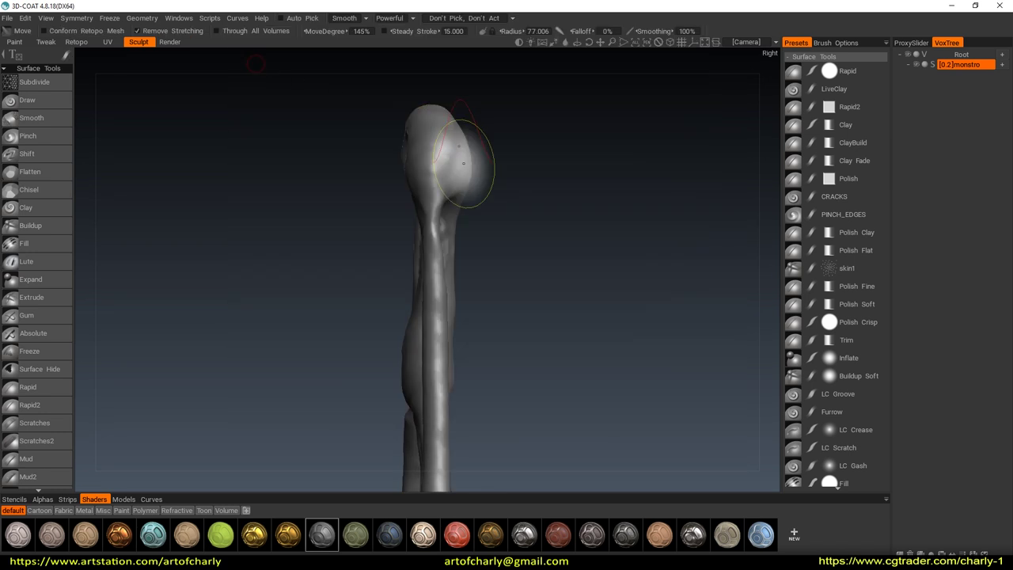
{"action": "left_click_drag", "start_coordinate": [441, 238], "coordinate": [464, 169]}
{"action": "mouse_move", "coordinate": [576, 199]}
{"action": "left_mouse_down"}
{"action": "mouse_move", "coordinate": [667, 201]}
{"action": "mouse_move", "coordinate": [592, 240]}
{"action": "mouse_move", "coordinate": [685, 237]}
{"action": "mouse_move", "coordinate": [573, 220]}
{"action": "mouse_move", "coordinate": [476, 254]}
{"action": "mouse_move", "coordinate": [468, 198]}
{"action": "mouse_move", "coordinate": [658, 218]}
{"action": "mouse_move", "coordinate": [591, 318]}
{"action": "mouse_move", "coordinate": [665, 265]}
{"action": "left_mouse_up"}
{"action": "scroll", "coordinate": [477, 353], "scroll_direction": "up", "scroll_amount": 5}
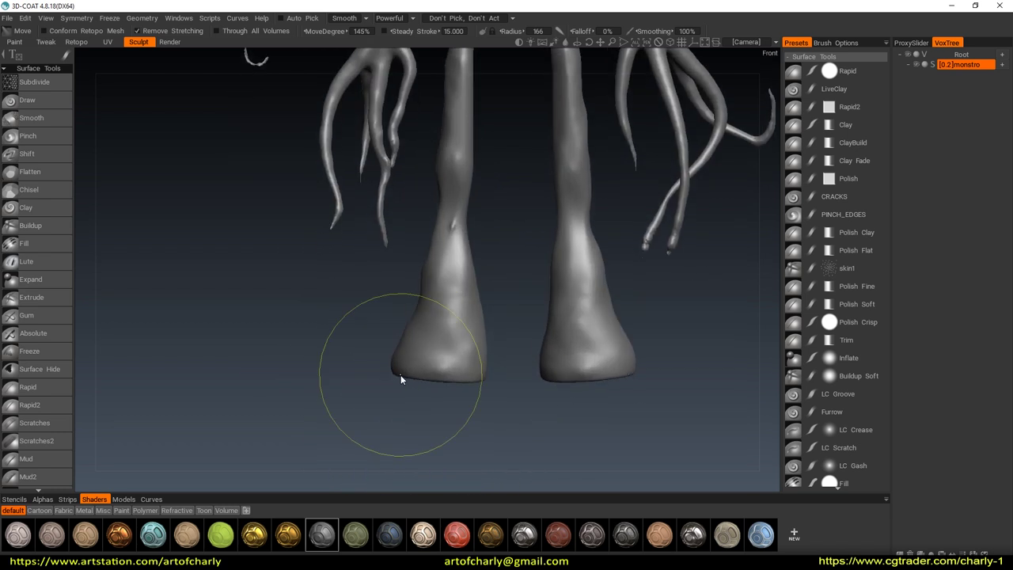
{"action": "scroll", "coordinate": [562, 315], "scroll_direction": "down", "scroll_amount": 4}
{"action": "mouse_move", "coordinate": [563, 315]}
{"action": "left_mouse_down"}
{"action": "mouse_move", "coordinate": [583, 297]}
{"action": "mouse_move", "coordinate": [746, 320]}
{"action": "mouse_move", "coordinate": [611, 306]}
{"action": "left_mouse_up"}
{"action": "scroll", "coordinate": [593, 276], "scroll_direction": "up", "scroll_amount": 2}
Lay Rapid2 Clay strokes over the legs and torso, working around to both clawed hands
{"action": "scroll", "coordinate": [420, 285], "scroll_direction": "up", "scroll_amount": 4}
{"action": "key", "text": "2"}
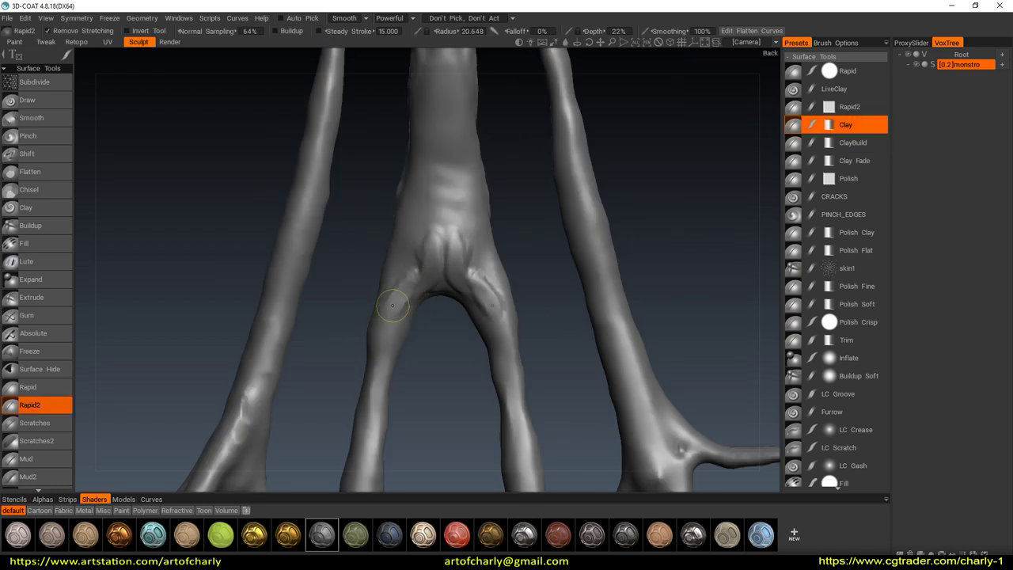
{"action": "left_click_drag", "start_coordinate": [420, 236], "coordinate": [617, 297]}
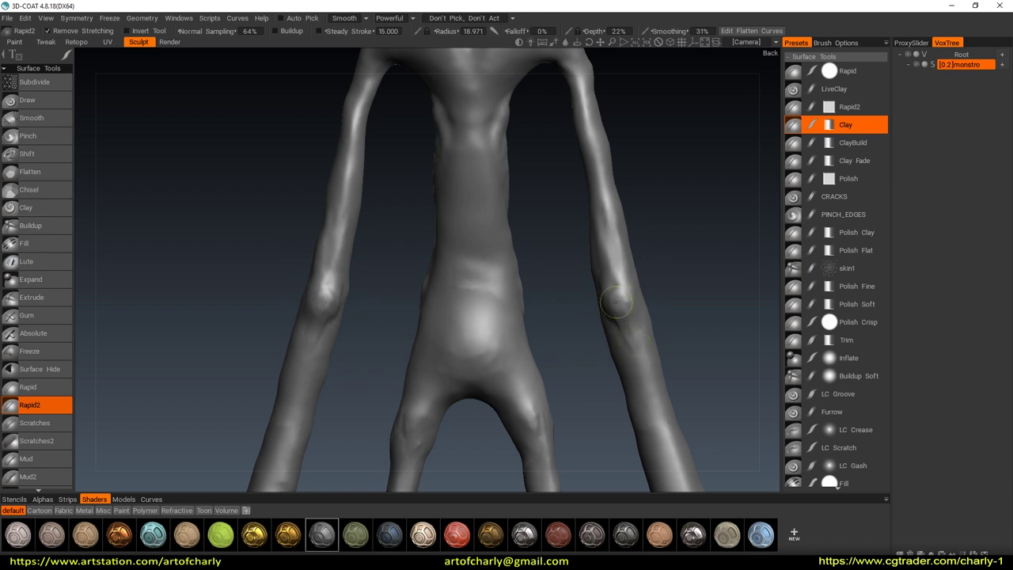
{"action": "scroll", "coordinate": [624, 318], "scroll_direction": "down", "scroll_amount": 2}
{"action": "mouse_move", "coordinate": [638, 284]}
{"action": "left_mouse_down"}
{"action": "mouse_move", "coordinate": [599, 280]}
{"action": "mouse_move", "coordinate": [570, 321]}
{"action": "mouse_move", "coordinate": [627, 345]}
{"action": "mouse_move", "coordinate": [608, 290]}
{"action": "left_mouse_up"}
{"action": "scroll", "coordinate": [373, 282], "scroll_direction": "up", "scroll_amount": 3}
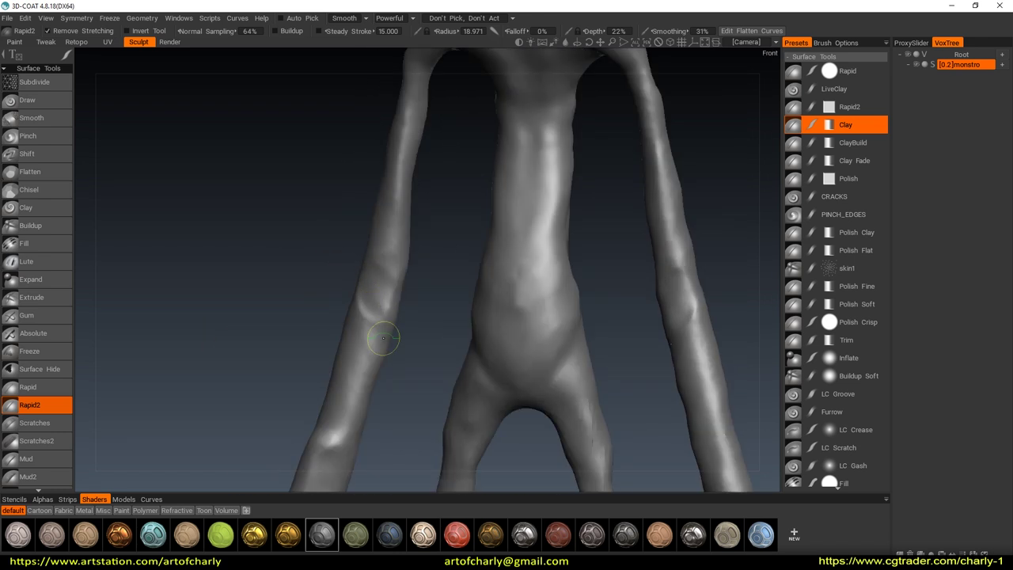
{"action": "scroll", "coordinate": [545, 264], "scroll_direction": "down", "scroll_amount": 2}
{"action": "scroll", "coordinate": [635, 206], "scroll_direction": "up", "scroll_amount": 1}
{"action": "mouse_move", "coordinate": [635, 207]}
{"action": "left_mouse_down"}
{"action": "mouse_move", "coordinate": [594, 259]}
{"action": "mouse_move", "coordinate": [604, 215]}
{"action": "mouse_move", "coordinate": [594, 217]}
{"action": "left_mouse_up"}
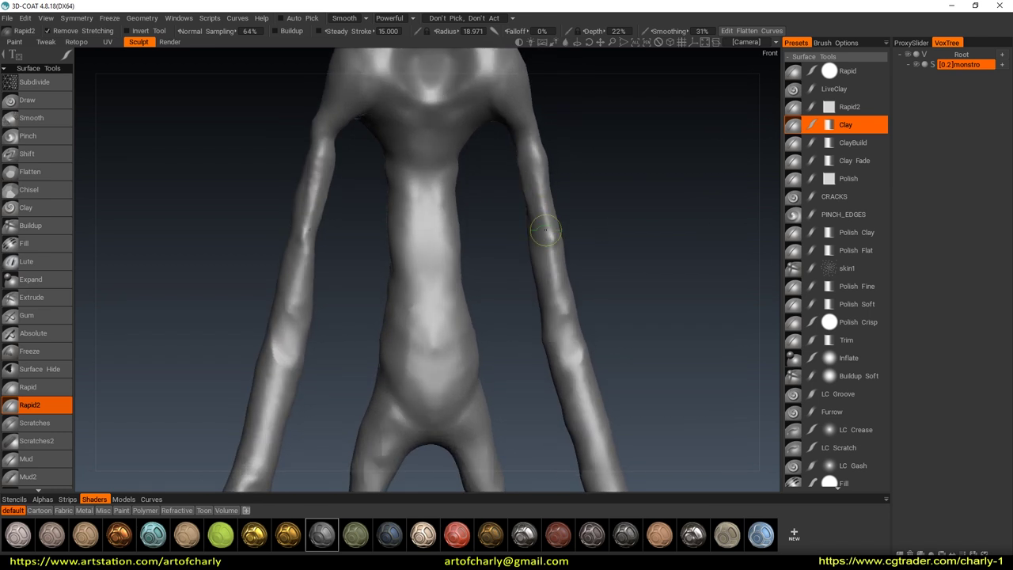
{"action": "scroll", "coordinate": [625, 367], "scroll_direction": "down", "scroll_amount": 2}
{"action": "mouse_move", "coordinate": [625, 366]}
{"action": "left_mouse_down"}
{"action": "mouse_move", "coordinate": [606, 301]}
{"action": "mouse_move", "coordinate": [623, 313]}
{"action": "mouse_move", "coordinate": [619, 293]}
{"action": "mouse_move", "coordinate": [566, 267]}
{"action": "mouse_move", "coordinate": [553, 313]}
{"action": "mouse_move", "coordinate": [512, 307]}
{"action": "mouse_move", "coordinate": [614, 265]}
{"action": "left_mouse_up"}
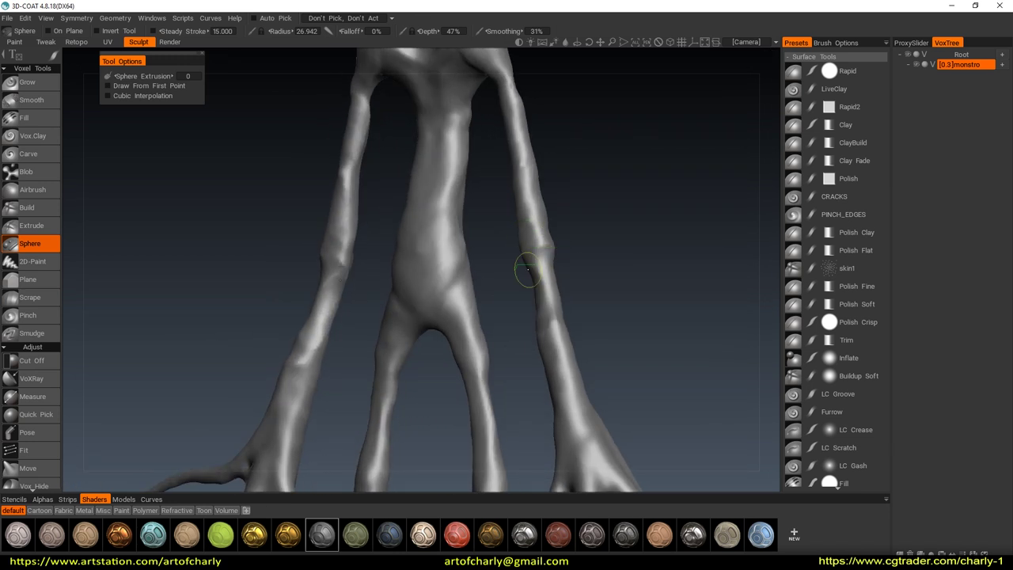
Orbit around the legs and roots to inspect them from behind and in front
{"action": "mouse_move", "coordinate": [558, 246]}
{"action": "left_mouse_down"}
{"action": "mouse_move", "coordinate": [595, 242]}
{"action": "mouse_move", "coordinate": [570, 246]}
{"action": "left_mouse_up"}
{"action": "mouse_move", "coordinate": [521, 267]}
{"action": "left_mouse_down"}
{"action": "mouse_move", "coordinate": [543, 243]}
{"action": "mouse_move", "coordinate": [596, 256]}
{"action": "left_mouse_up"}
{"action": "left_click_drag", "start_coordinate": [539, 333], "coordinate": [598, 287]}
{"action": "mouse_move", "coordinate": [507, 333]}
{"action": "left_mouse_down"}
{"action": "mouse_move", "coordinate": [556, 330]}
{"action": "mouse_move", "coordinate": [534, 273]}
{"action": "left_mouse_up"}
{"action": "mouse_move", "coordinate": [550, 326]}
{"action": "left_mouse_down"}
{"action": "mouse_move", "coordinate": [593, 315]}
{"action": "mouse_move", "coordinate": [514, 342]}
{"action": "left_mouse_up"}
{"action": "left_click_drag", "start_coordinate": [498, 293], "coordinate": [551, 323]}
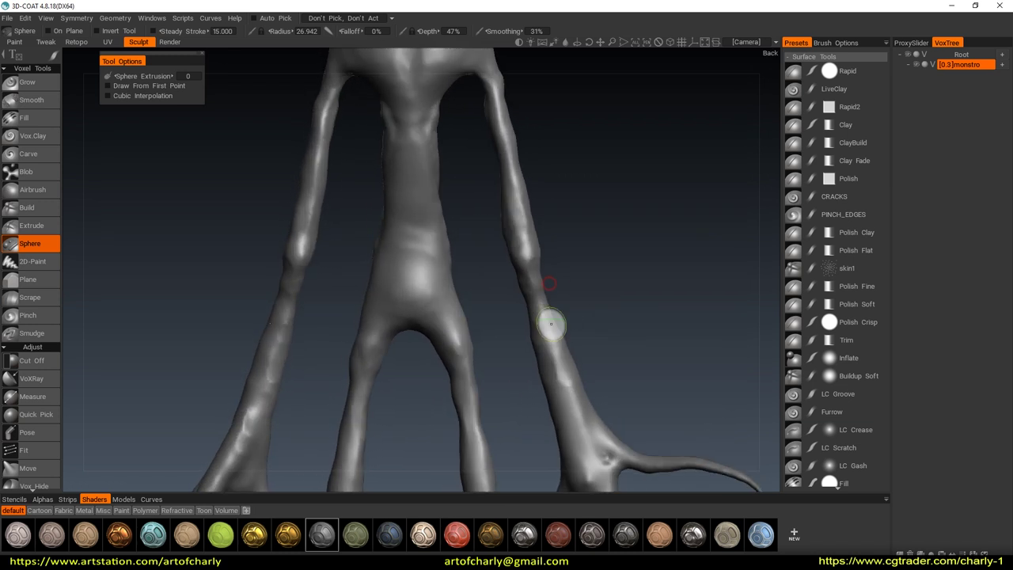
{"action": "mouse_move", "coordinate": [601, 285]}
{"action": "left_mouse_down"}
{"action": "mouse_move", "coordinate": [493, 263]}
{"action": "mouse_move", "coordinate": [554, 283]}
{"action": "mouse_move", "coordinate": [500, 253]}
{"action": "left_mouse_up"}
{"action": "mouse_move", "coordinate": [515, 331]}
{"action": "left_mouse_down"}
{"action": "mouse_move", "coordinate": [588, 312]}
{"action": "mouse_move", "coordinate": [540, 331]}
{"action": "left_mouse_up"}
{"action": "mouse_move", "coordinate": [482, 314]}
{"action": "left_mouse_down"}
{"action": "mouse_move", "coordinate": [561, 294]}
{"action": "mouse_move", "coordinate": [400, 369]}
{"action": "left_mouse_up"}
{"action": "mouse_move", "coordinate": [397, 303]}
{"action": "left_mouse_down"}
{"action": "mouse_move", "coordinate": [633, 318]}
{"action": "mouse_move", "coordinate": [628, 379]}
{"action": "mouse_move", "coordinate": [615, 333]}
{"action": "left_mouse_up"}
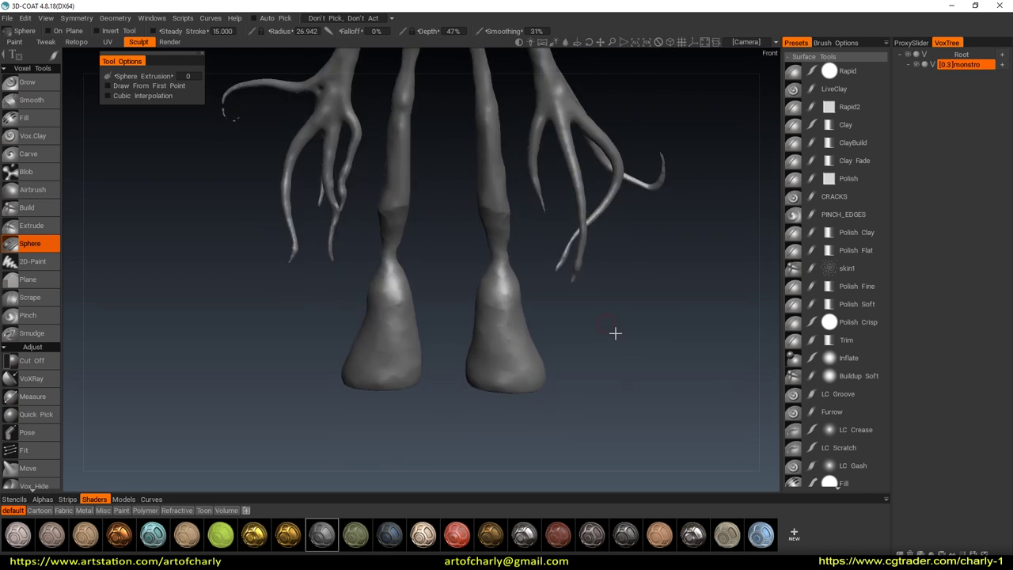
{"action": "right_click_drag", "start_coordinate": [569, 311], "coordinate": [528, 295]}
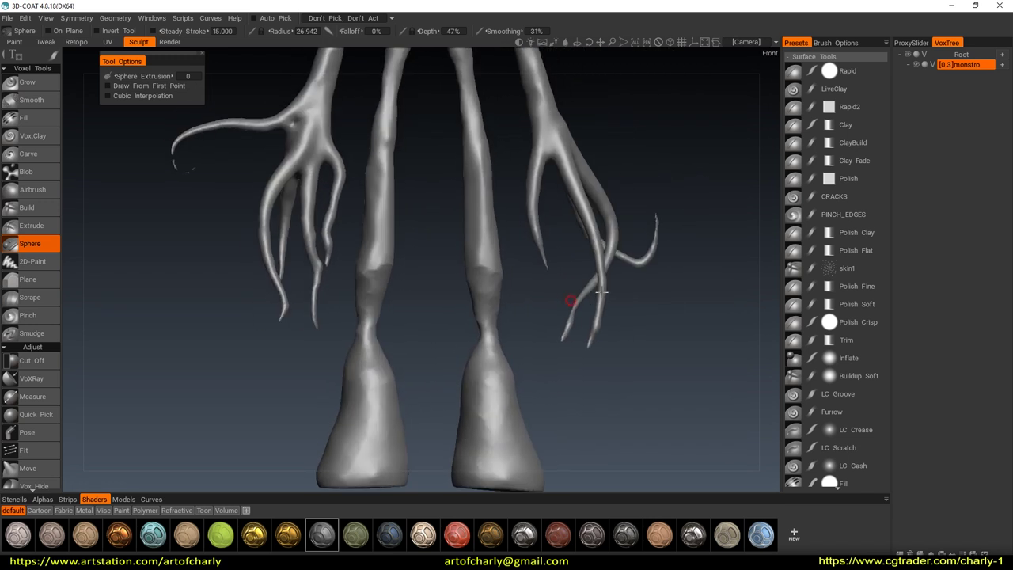
{"action": "mouse_move", "coordinate": [497, 309]}
{"action": "left_mouse_down", "text": "alt"}
{"action": "mouse_move", "coordinate": [513, 315]}
{"action": "mouse_move", "coordinate": [488, 308]}
{"action": "mouse_move", "coordinate": [536, 335]}
{"action": "mouse_move", "coordinate": [423, 244]}
{"action": "mouse_move", "coordinate": [454, 256]}
{"action": "mouse_move", "coordinate": [622, 262]}
{"action": "left_mouse_up", "text": "alt"}
Pull the feet into larger, lower cone shapes with the Move voxel tool
{"action": "mouse_move", "coordinate": [524, 273]}
{"action": "left_mouse_down", "text": "alt"}
{"action": "mouse_move", "coordinate": [525, 221]}
{"action": "mouse_move", "coordinate": [464, 235]}
{"action": "mouse_move", "coordinate": [483, 261]}
{"action": "left_mouse_up", "text": "alt"}
{"action": "scroll", "coordinate": [479, 331], "scroll_direction": "down", "scroll_amount": 3}
{"action": "left_click_drag", "start_coordinate": [479, 331], "coordinate": [525, 328], "text": "alt"}
{"action": "scroll", "coordinate": [528, 296], "scroll_direction": "up", "scroll_amount": 2}
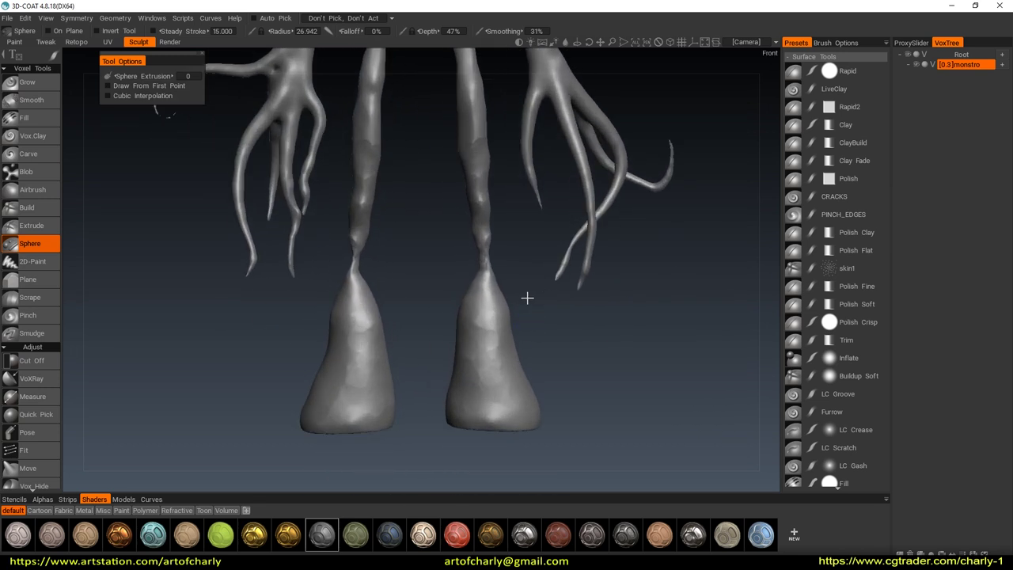
{"action": "scroll", "coordinate": [483, 256], "scroll_direction": "up", "scroll_amount": 2}
{"action": "key", "text": "space"}
{"action": "left_click", "coordinate": [452, 199]}
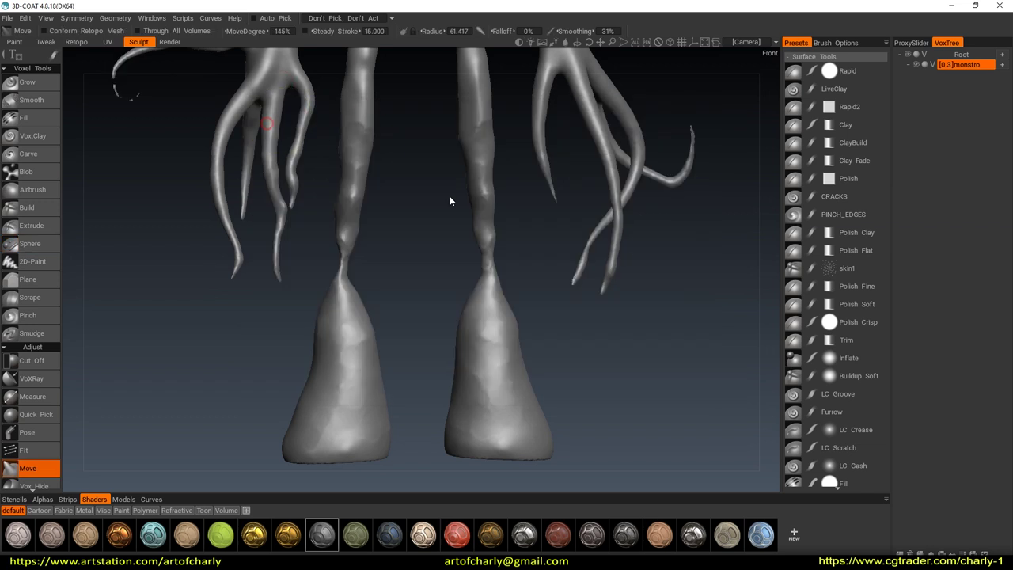
{"action": "mouse_move", "coordinate": [525, 317]}
{"action": "left_mouse_down", "text": "alt"}
{"action": "mouse_move", "coordinate": [434, 321]}
{"action": "mouse_move", "coordinate": [479, 282]}
{"action": "mouse_move", "coordinate": [440, 286]}
{"action": "mouse_move", "coordinate": [462, 299]}
{"action": "mouse_move", "coordinate": [419, 289]}
{"action": "left_mouse_up", "text": "alt"}
{"action": "left_click_drag", "start_coordinate": [464, 355], "coordinate": [500, 350], "text": "alt"}
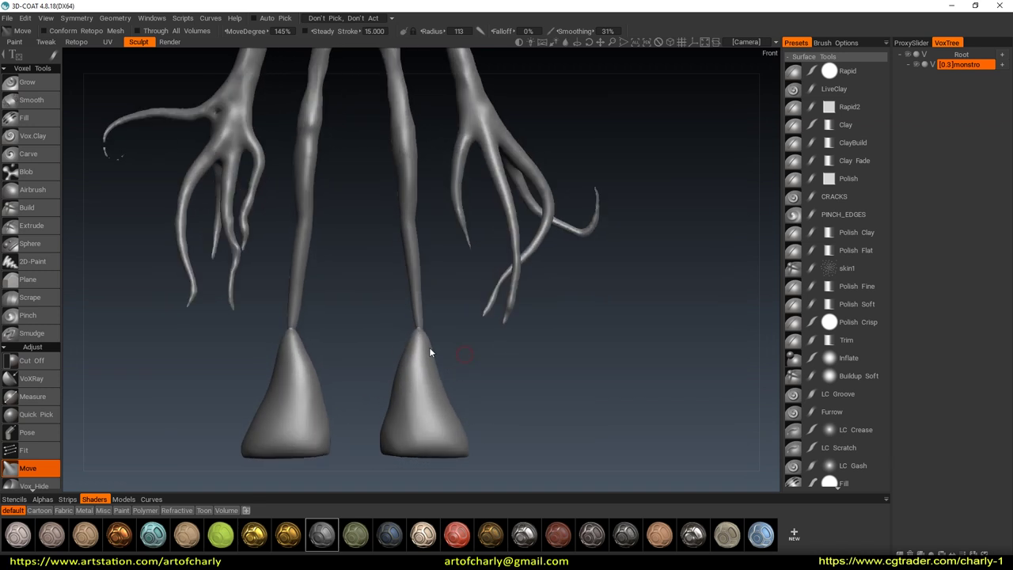
{"action": "key", "text": "space"}
{"action": "key", "text": "space"}
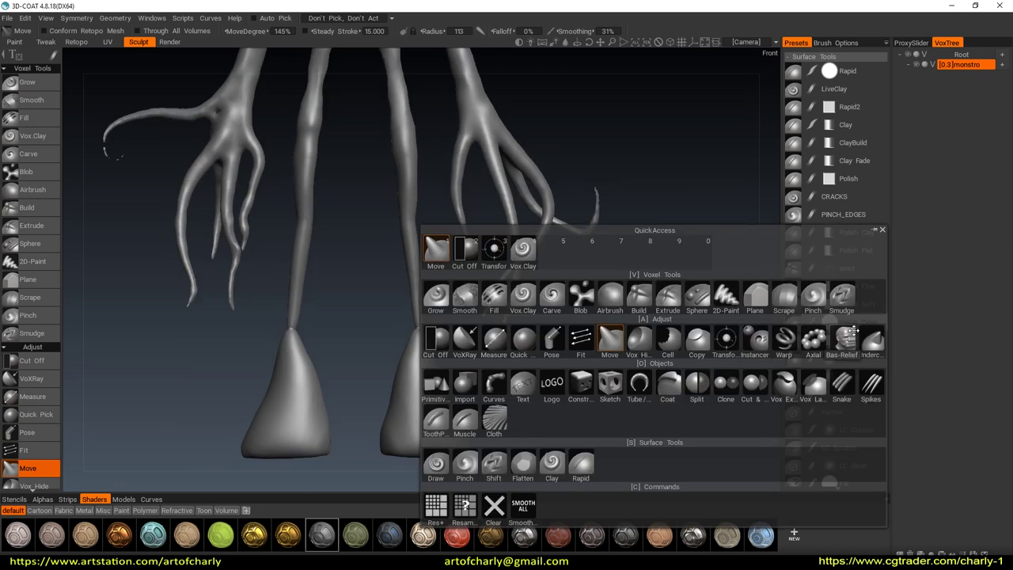
{"action": "key", "text": "space"}
{"action": "scroll", "coordinate": [491, 341], "scroll_direction": "down", "scroll_amount": 2}
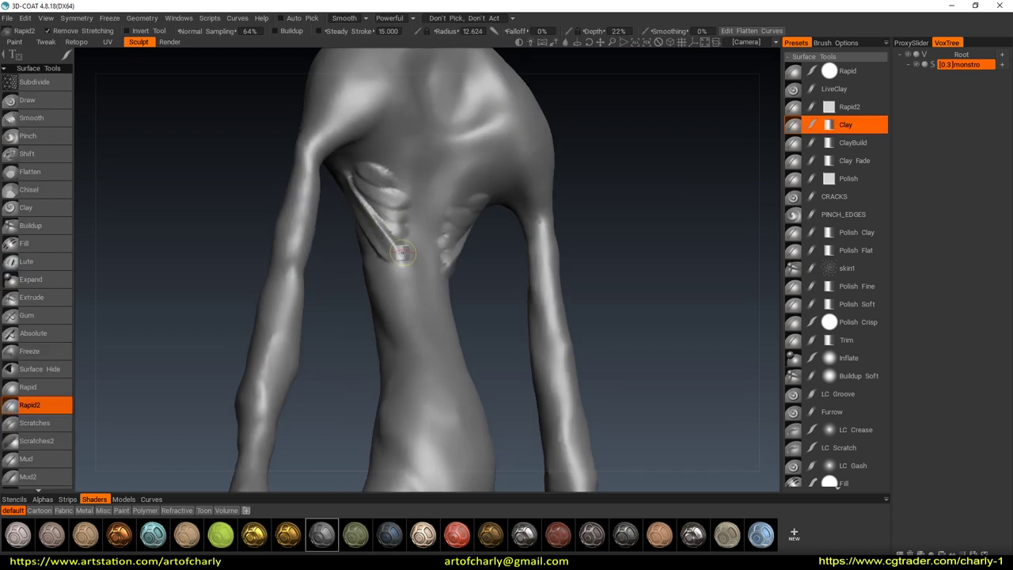
Build up the belly bulge with Rapid2 Clay strokes on the lower torso
{"action": "mouse_move", "coordinate": [395, 197]}
{"action": "middle_mouse_down"}
{"action": "mouse_move", "coordinate": [408, 202]}
{"action": "mouse_move", "coordinate": [405, 161]}
{"action": "mouse_move", "coordinate": [448, 176]}
{"action": "middle_mouse_up"}
{"action": "mouse_move", "coordinate": [433, 248]}
{"action": "middle_mouse_down"}
{"action": "mouse_move", "coordinate": [525, 283]}
{"action": "mouse_move", "coordinate": [486, 324]}
{"action": "middle_mouse_up"}
{"action": "left_click_drag", "start_coordinate": [459, 317], "coordinate": [507, 380]}
{"action": "mouse_move", "coordinate": [467, 261]}
{"action": "left_mouse_down"}
{"action": "mouse_move", "coordinate": [488, 294]}
{"action": "mouse_move", "coordinate": [475, 333]}
{"action": "left_mouse_up"}
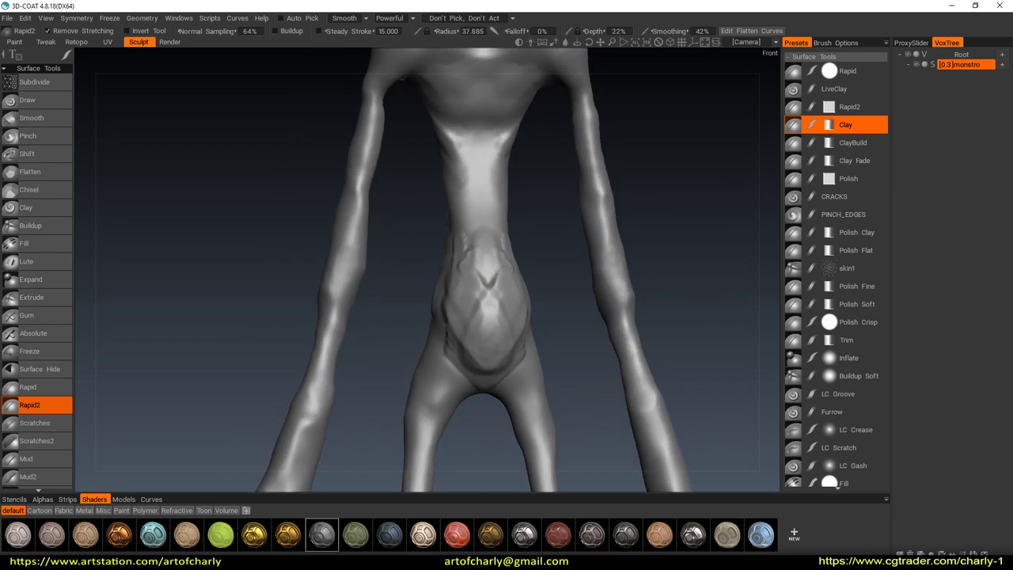
{"action": "middle_click_drag", "start_coordinate": [475, 332], "coordinate": [507, 317]}
{"action": "left_click_drag", "start_coordinate": [490, 285], "coordinate": [475, 333]}
{"action": "mouse_move", "coordinate": [475, 317]}
{"action": "middle_mouse_down"}
{"action": "mouse_move", "coordinate": [485, 246]}
{"action": "mouse_move", "coordinate": [486, 294]}
{"action": "mouse_move", "coordinate": [472, 314]}
{"action": "middle_mouse_up"}
Orbit around the creature to inspect the torso and head from several angles
{"action": "mouse_move", "coordinate": [446, 261]}
{"action": "middle_mouse_down"}
{"action": "mouse_move", "coordinate": [515, 290]}
{"action": "mouse_move", "coordinate": [546, 317]}
{"action": "mouse_move", "coordinate": [540, 293]}
{"action": "middle_mouse_up"}
{"action": "mouse_move", "coordinate": [552, 213]}
{"action": "right_mouse_down"}
{"action": "mouse_move", "coordinate": [560, 249]}
{"action": "mouse_move", "coordinate": [536, 272]}
{"action": "right_mouse_up"}
{"action": "mouse_move", "coordinate": [537, 272]}
{"action": "middle_mouse_down"}
{"action": "mouse_move", "coordinate": [660, 227]}
{"action": "mouse_move", "coordinate": [582, 257]}
{"action": "mouse_move", "coordinate": [656, 274]}
{"action": "mouse_move", "coordinate": [578, 274]}
{"action": "middle_mouse_up"}
{"action": "mouse_move", "coordinate": [578, 273]}
{"action": "right_mouse_down"}
{"action": "mouse_move", "coordinate": [570, 226]}
{"action": "mouse_move", "coordinate": [479, 217]}
{"action": "right_mouse_up"}
{"action": "middle_click_drag", "start_coordinate": [479, 216], "coordinate": [470, 141]}
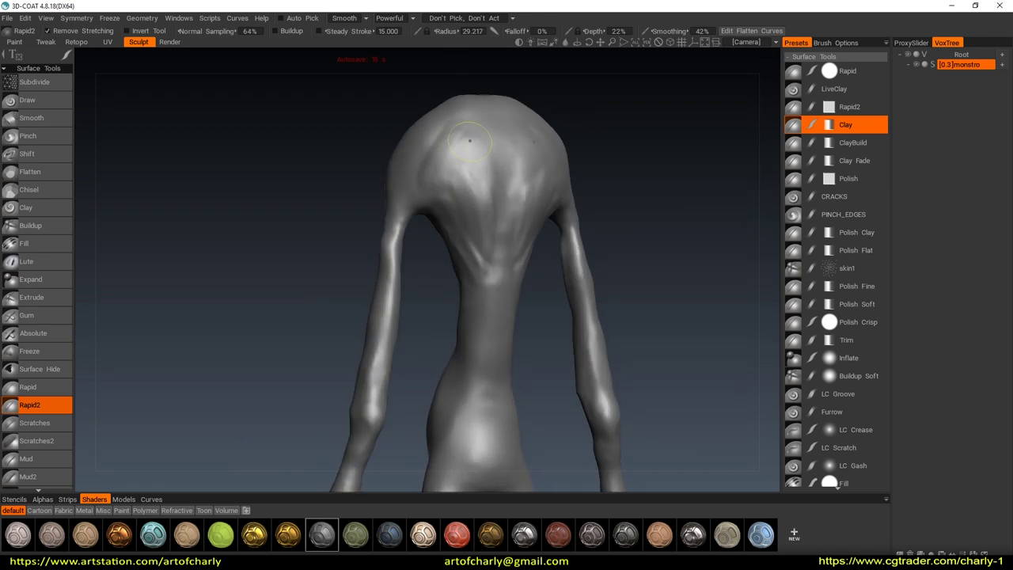
{"action": "mouse_move", "coordinate": [505, 208]}
{"action": "middle_mouse_down"}
{"action": "mouse_move", "coordinate": [520, 219]}
{"action": "mouse_move", "coordinate": [482, 244]}
{"action": "middle_mouse_up"}
{"action": "mouse_move", "coordinate": [485, 371]}
{"action": "middle_mouse_down"}
{"action": "mouse_move", "coordinate": [465, 357]}
{"action": "mouse_move", "coordinate": [475, 291]}
{"action": "mouse_move", "coordinate": [551, 184]}
{"action": "mouse_move", "coordinate": [628, 219]}
{"action": "mouse_move", "coordinate": [565, 245]}
{"action": "mouse_move", "coordinate": [692, 244]}
{"action": "mouse_move", "coordinate": [682, 274]}
{"action": "mouse_move", "coordinate": [588, 346]}
{"action": "mouse_move", "coordinate": [594, 222]}
{"action": "mouse_move", "coordinate": [500, 226]}
{"action": "middle_mouse_up"}
{"action": "key", "text": "space"}
Thicken both legs with the Inflate brush
{"action": "left_click", "coordinate": [332, 72]}
{"action": "mouse_move", "coordinate": [507, 318]}
{"action": "middle_mouse_down"}
{"action": "mouse_move", "coordinate": [520, 335]}
{"action": "mouse_move", "coordinate": [509, 350]}
{"action": "middle_mouse_up"}
{"action": "key", "text": "space"}
{"action": "left_click", "coordinate": [537, 421]}
{"action": "left_click_drag", "start_coordinate": [496, 370], "coordinate": [497, 385]}
{"action": "left_click_drag", "start_coordinate": [509, 269], "coordinate": [501, 324]}
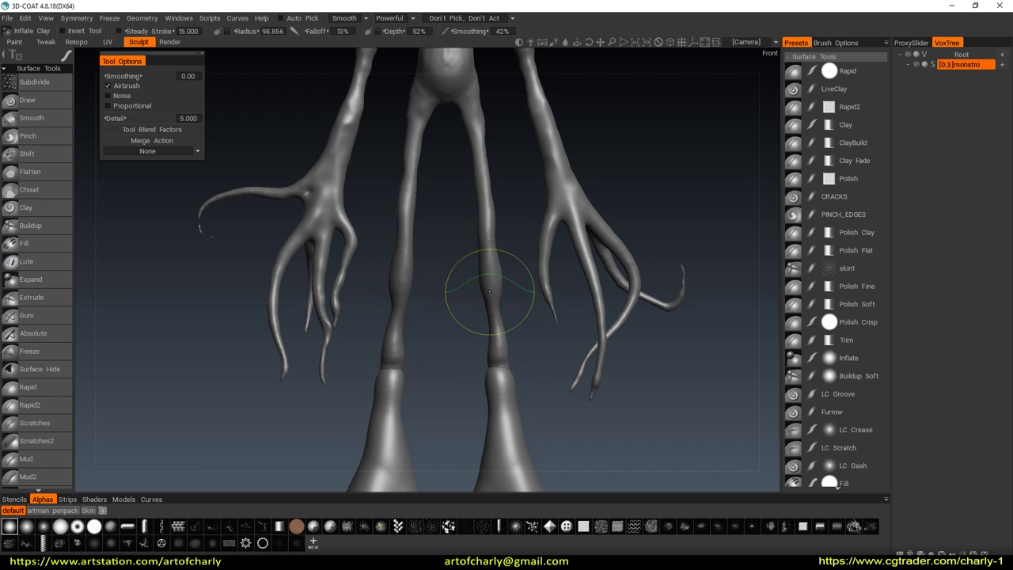
{"action": "scroll", "coordinate": [507, 321], "scroll_direction": "down", "scroll_amount": 3}
{"action": "scroll", "coordinate": [515, 311], "scroll_direction": "down", "scroll_amount": 2}
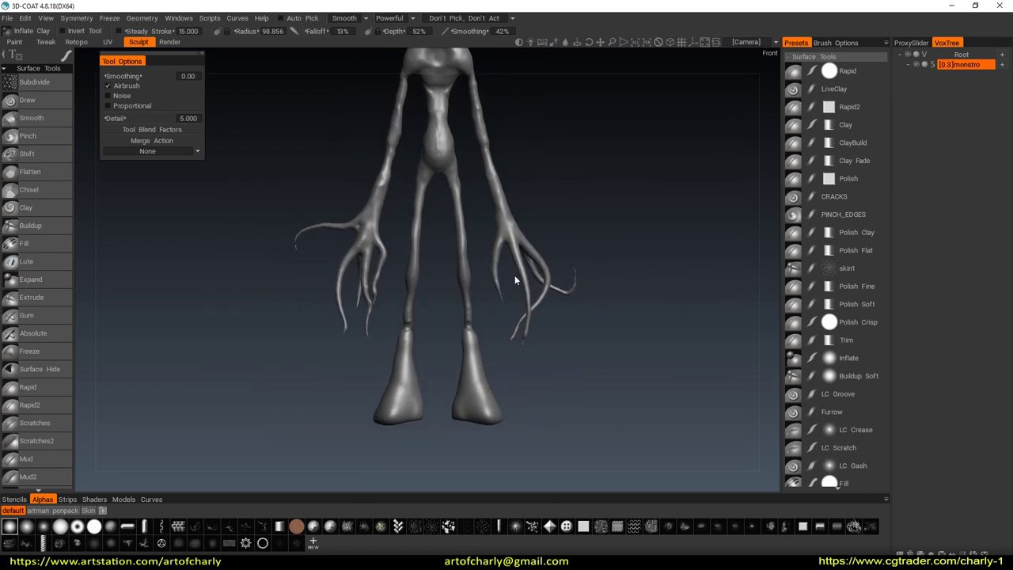
{"action": "scroll", "coordinate": [517, 301], "scroll_direction": "down", "scroll_amount": 2}
{"action": "scroll", "coordinate": [40, 316], "scroll_direction": "down", "scroll_amount": 5}
Stretch the legs and lower body longer with the Pose tool, then clear the selection
{"action": "left_click", "coordinate": [35, 255]}
{"action": "scroll", "coordinate": [49, 349], "scroll_direction": "down", "scroll_amount": 5}
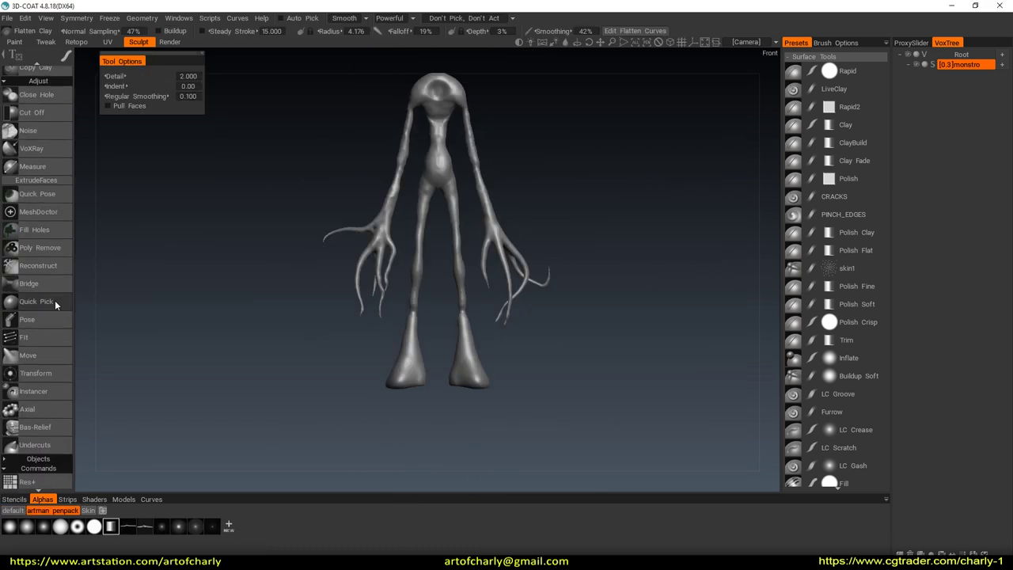
{"action": "left_click", "coordinate": [30, 320]}
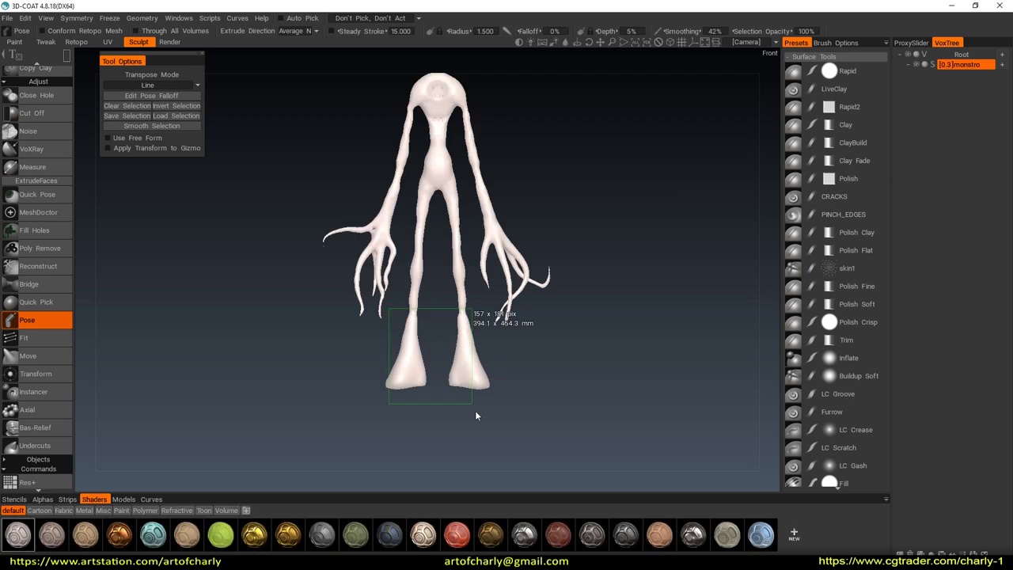
{"action": "left_click_drag", "start_coordinate": [467, 402], "coordinate": [491, 396]}
{"action": "left_click_drag", "start_coordinate": [475, 298], "coordinate": [509, 437]}
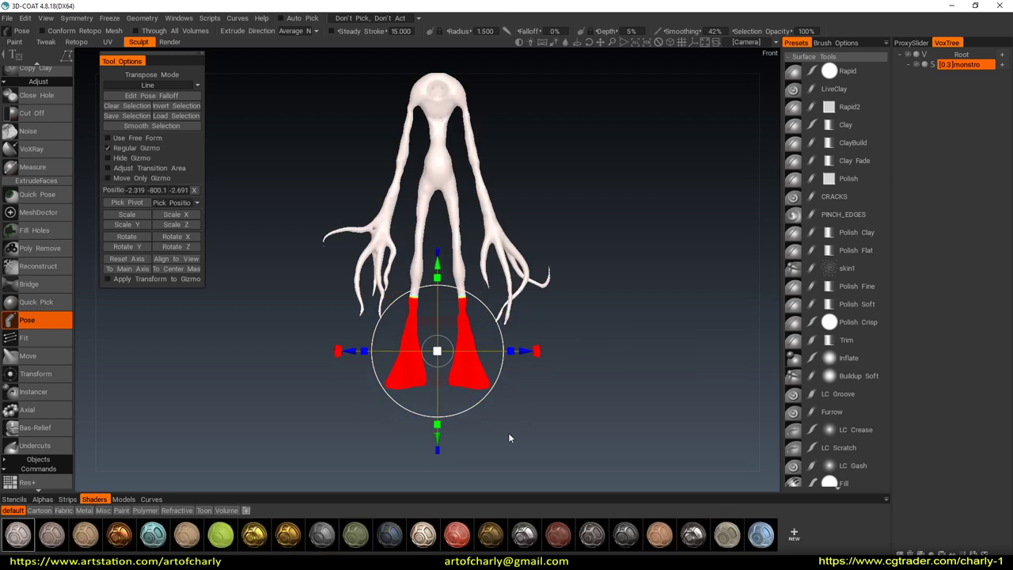
{"action": "left_click_drag", "start_coordinate": [437, 281], "coordinate": [452, 310]}
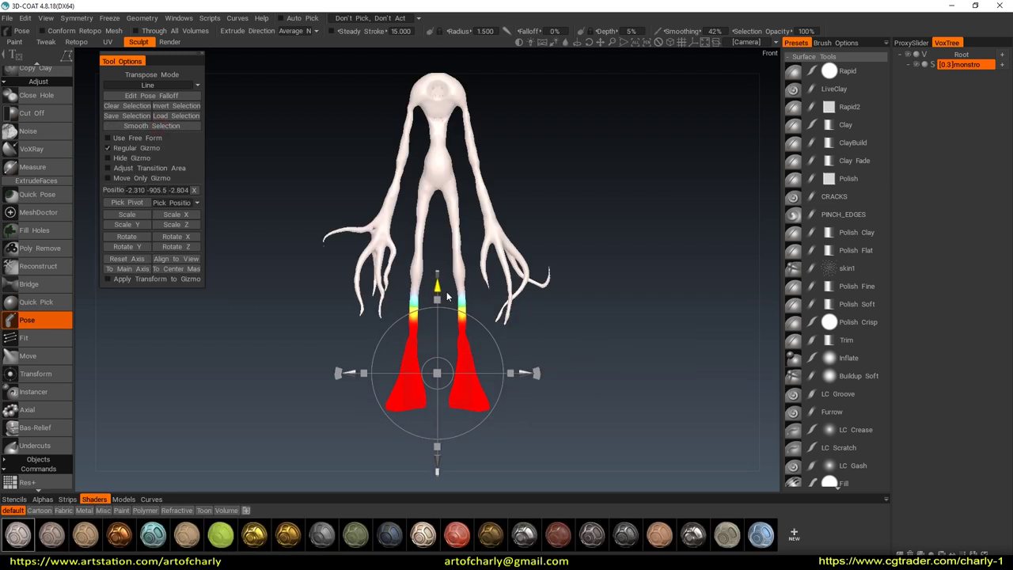
{"action": "left_click_drag", "start_coordinate": [416, 142], "coordinate": [403, 314]}
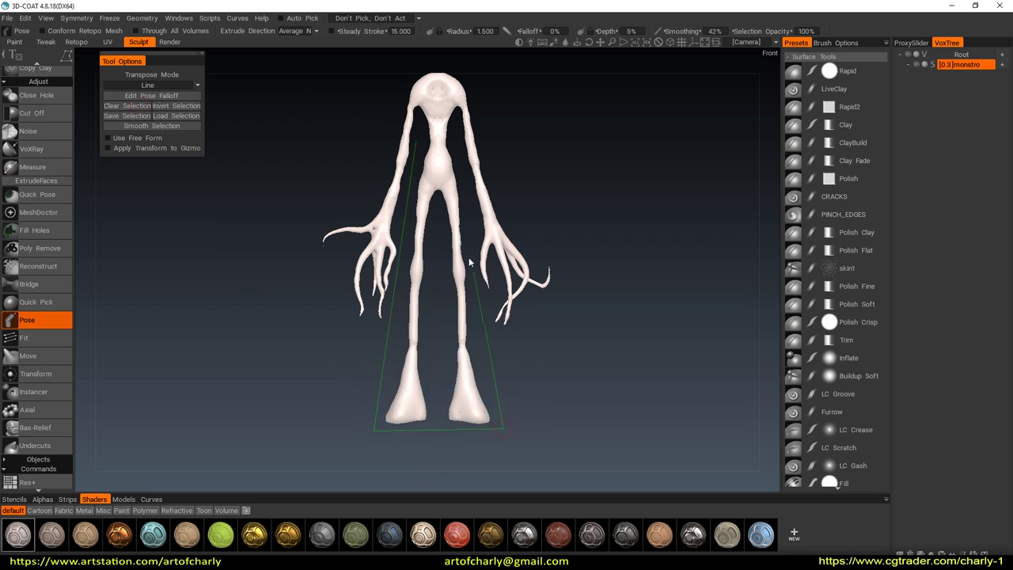
{"action": "left_click_drag", "start_coordinate": [415, 143], "coordinate": [415, 144]}
{"action": "left_click_drag", "start_coordinate": [438, 193], "coordinate": [439, 212]}
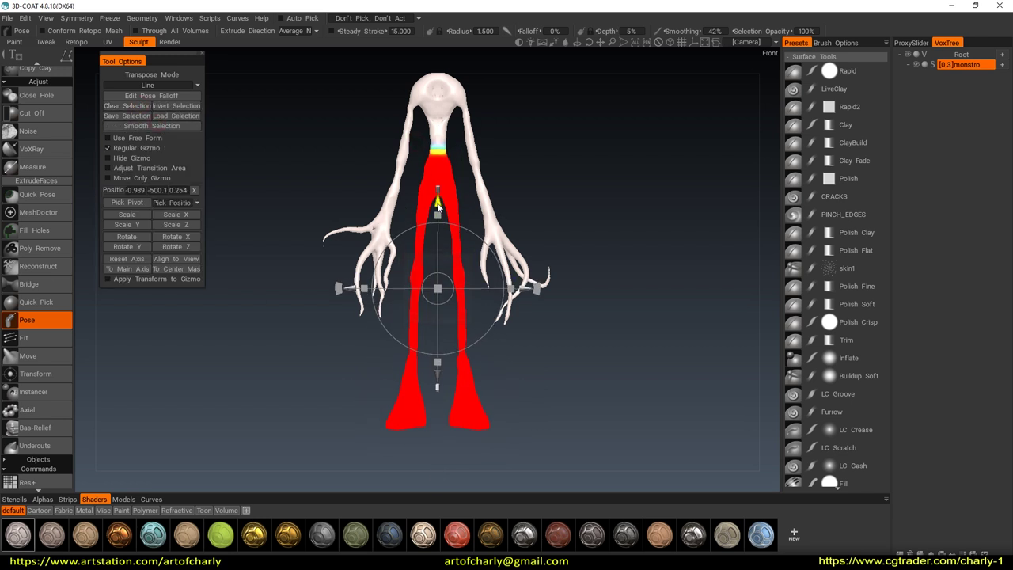
{"action": "left_click", "coordinate": [126, 108]}
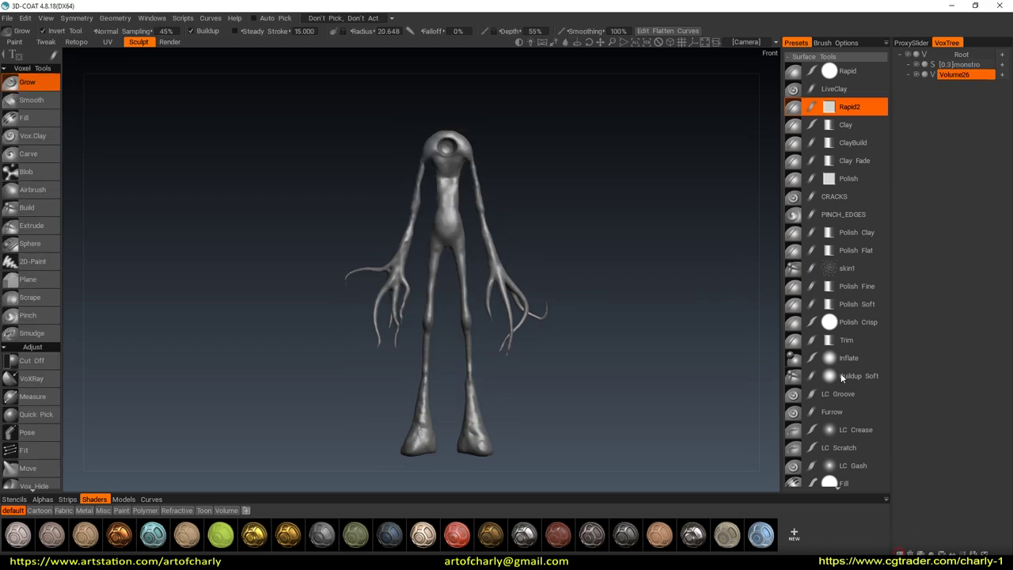
Place a voxel sphere in the eye socket as the eyeball, then reselect the monstro volume
{"action": "left_click", "coordinate": [31, 243]}
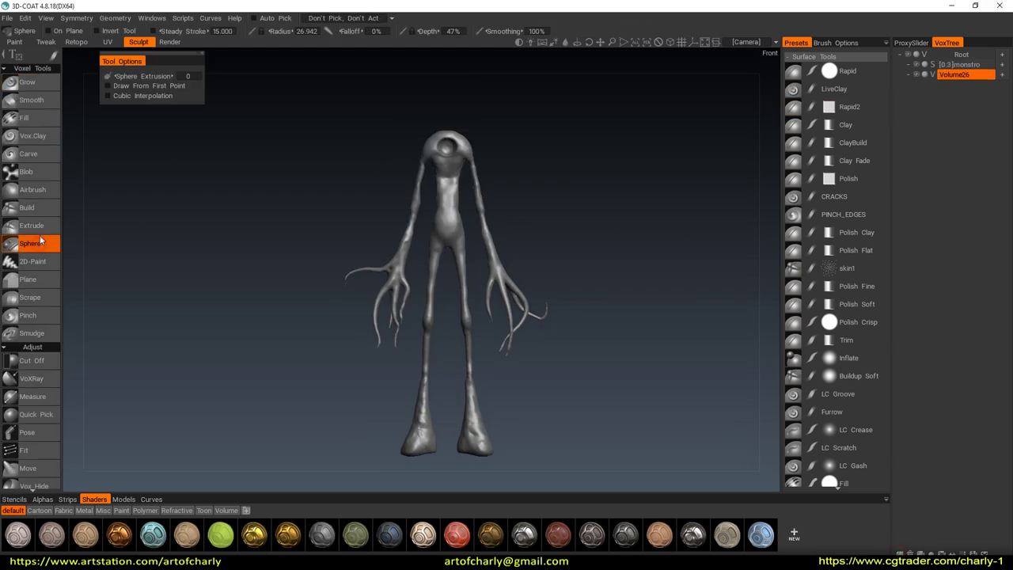
{"action": "scroll", "coordinate": [489, 102], "scroll_direction": "up", "scroll_amount": 3}
{"action": "scroll", "coordinate": [465, 204], "scroll_direction": "down", "scroll_amount": 1}
{"action": "scroll", "coordinate": [474, 225], "scroll_direction": "up", "scroll_amount": 2}
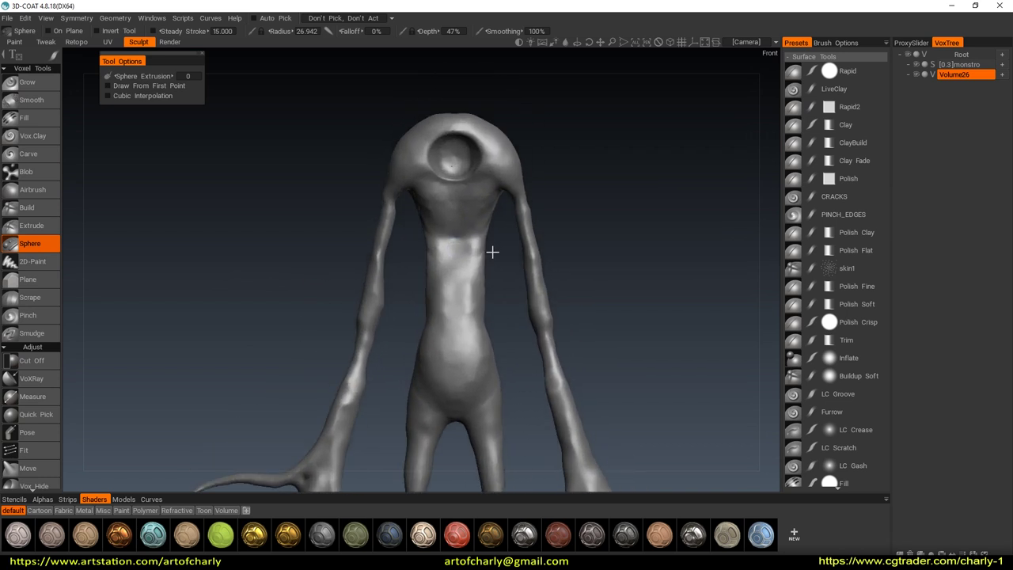
{"action": "scroll", "coordinate": [459, 218], "scroll_direction": "up", "scroll_amount": 4}
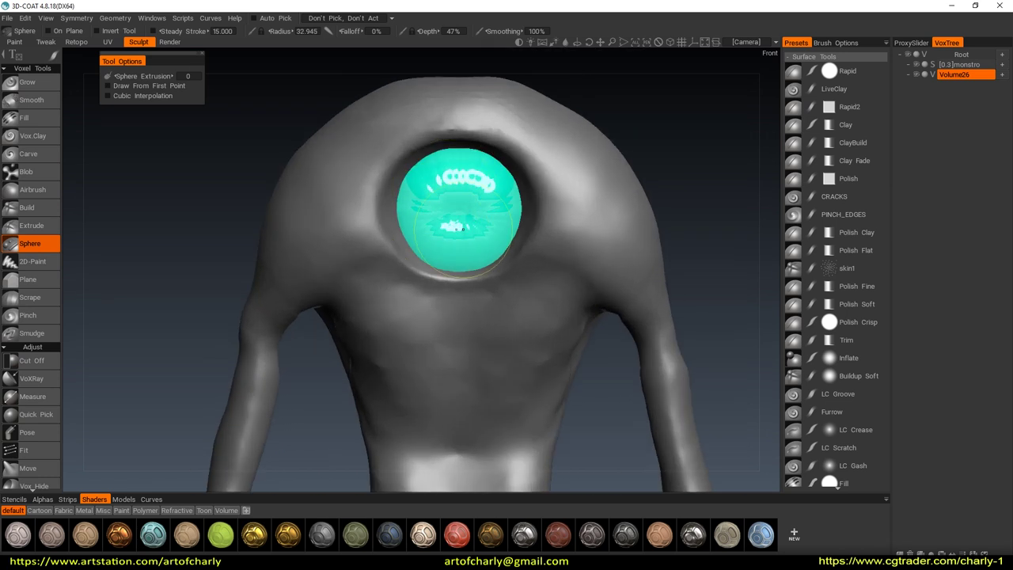
{"action": "left_click", "coordinate": [462, 212]}
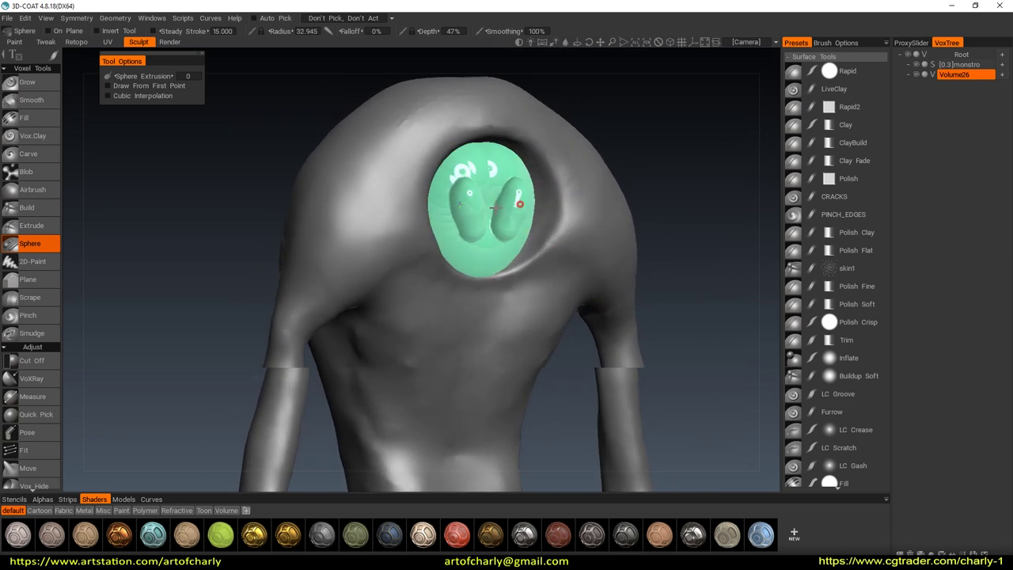
{"action": "middle_click_drag", "start_coordinate": [529, 238], "coordinate": [511, 299]}
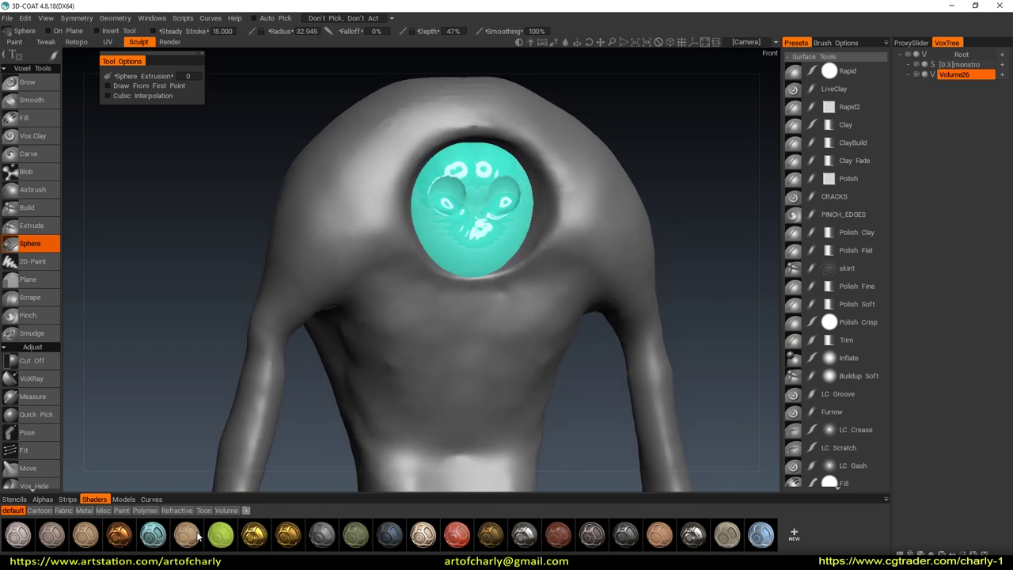
{"action": "left_click", "coordinate": [960, 64]}
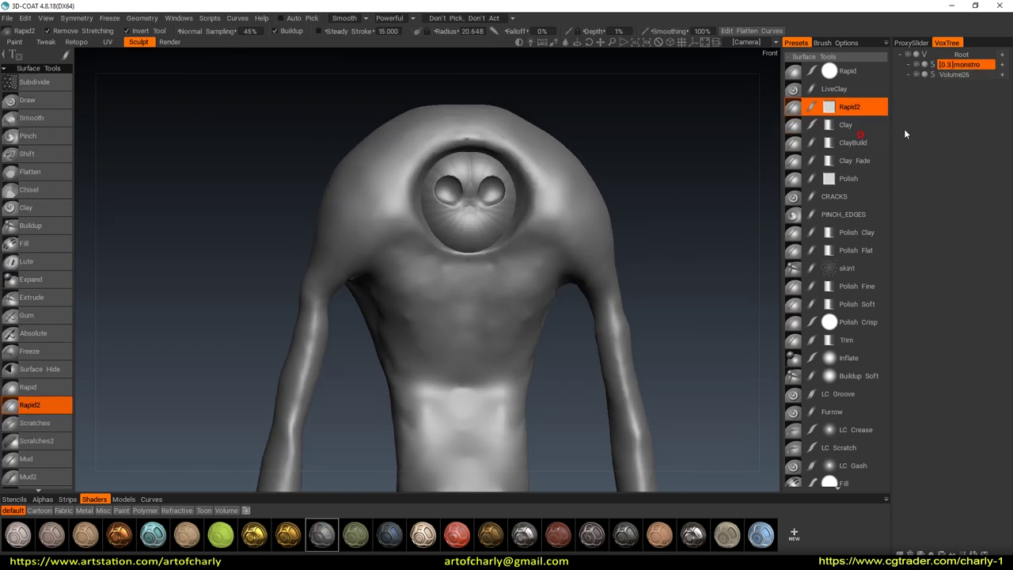
{"action": "middle_click_drag", "start_coordinate": [535, 250], "coordinate": [509, 250]}
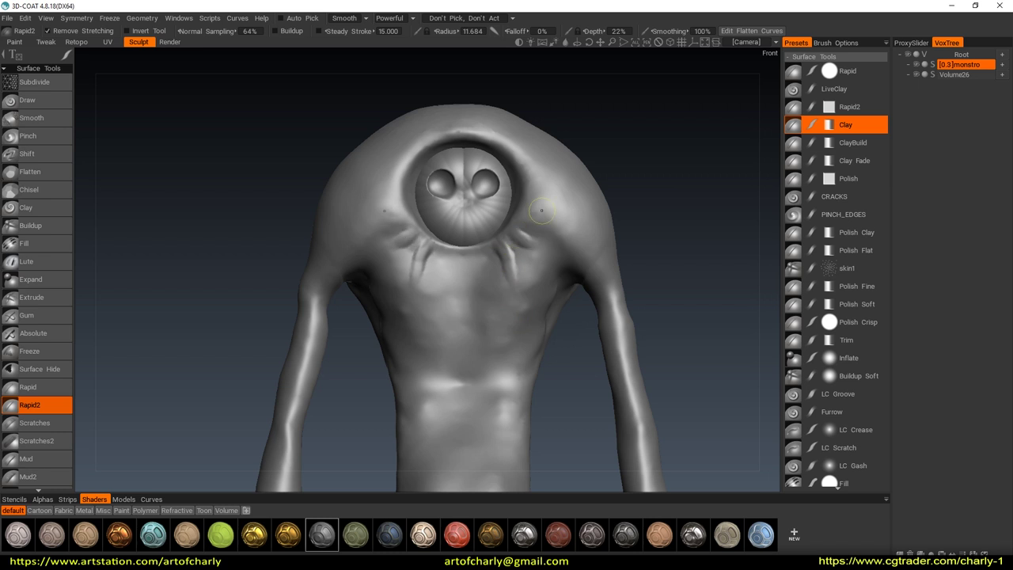
Carve a Clay crease up the arm above the lower-left hand
{"action": "mouse_move", "coordinate": [557, 199]}
{"action": "middle_mouse_down"}
{"action": "mouse_move", "coordinate": [511, 166]}
{"action": "mouse_move", "coordinate": [507, 296]}
{"action": "middle_mouse_up"}
{"action": "mouse_move", "coordinate": [496, 339]}
{"action": "middle_mouse_down"}
{"action": "mouse_move", "coordinate": [537, 313]}
{"action": "mouse_move", "coordinate": [521, 350]}
{"action": "mouse_move", "coordinate": [548, 234]}
{"action": "mouse_move", "coordinate": [525, 242]}
{"action": "mouse_move", "coordinate": [536, 197]}
{"action": "mouse_move", "coordinate": [552, 304]}
{"action": "middle_mouse_up"}
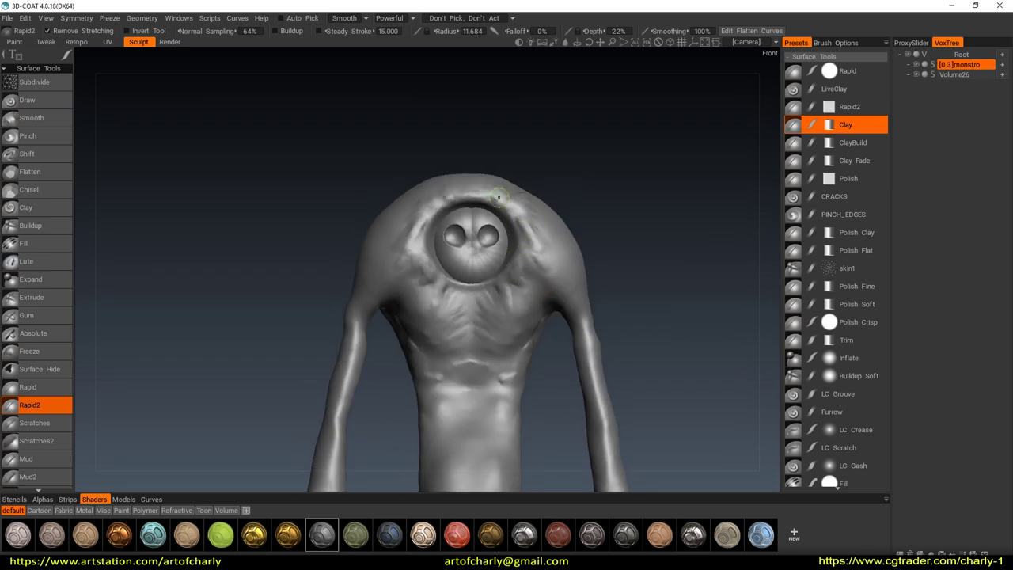
{"action": "mouse_move", "coordinate": [540, 256]}
{"action": "middle_mouse_down"}
{"action": "mouse_move", "coordinate": [538, 350]}
{"action": "mouse_move", "coordinate": [558, 285]}
{"action": "mouse_move", "coordinate": [561, 332]}
{"action": "mouse_move", "coordinate": [410, 349]}
{"action": "middle_mouse_up"}
{"action": "left_click_drag", "start_coordinate": [413, 259], "coordinate": [432, 158]}
{"action": "mouse_move", "coordinate": [418, 235]}
{"action": "middle_mouse_down"}
{"action": "mouse_move", "coordinate": [446, 219]}
{"action": "mouse_move", "coordinate": [434, 209]}
{"action": "middle_mouse_up"}
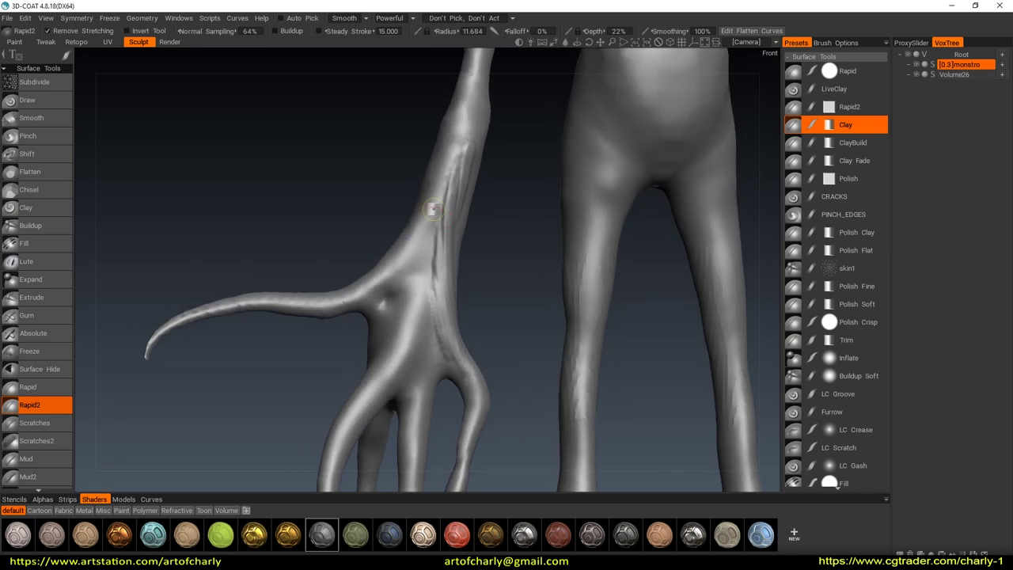
Carve a crease down the arm toward the hand and show the brush Alphas
{"action": "key", "text": "space"}
{"action": "left_click_drag", "start_coordinate": [448, 164], "coordinate": [422, 298]}
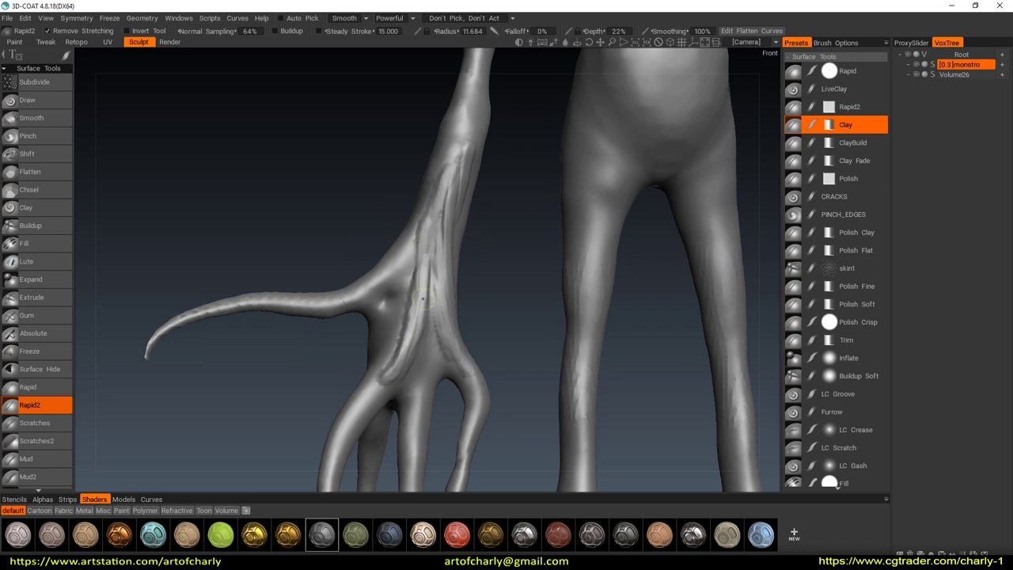
{"action": "middle_click_drag", "start_coordinate": [412, 279], "coordinate": [425, 332]}
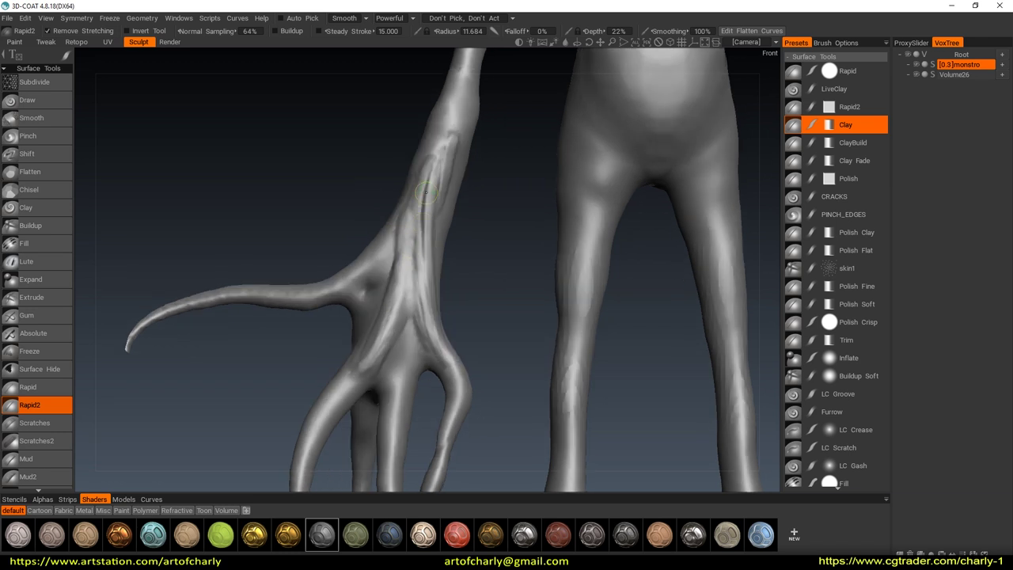
{"action": "middle_click_drag", "start_coordinate": [430, 196], "coordinate": [456, 87]}
{"action": "left_click", "coordinate": [42, 499]}
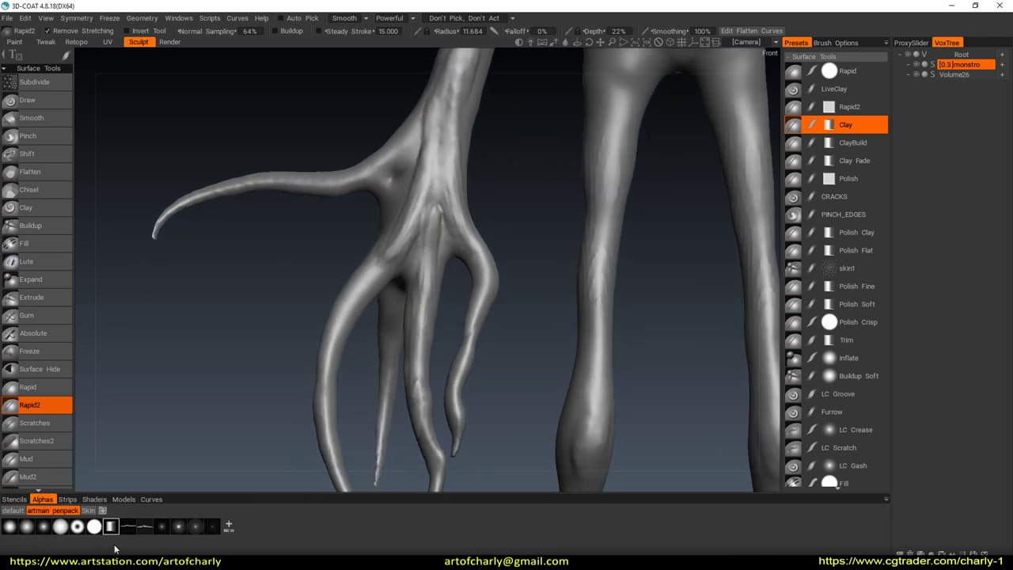
{"action": "mouse_move", "coordinate": [431, 117]}
{"action": "middle_mouse_down"}
{"action": "mouse_move", "coordinate": [396, 232]}
{"action": "mouse_move", "coordinate": [423, 308]}
{"action": "middle_mouse_up"}
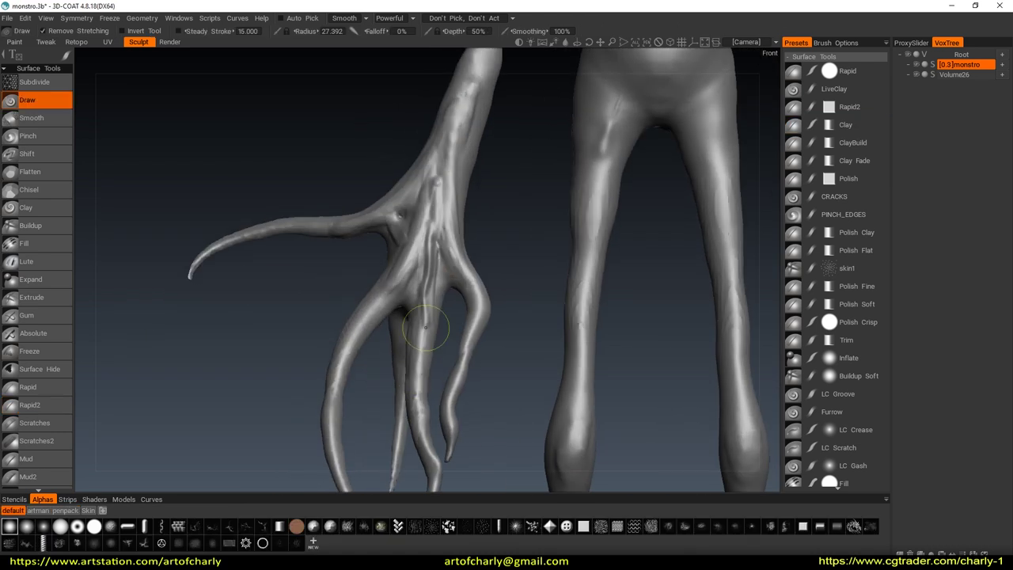
Move the view over the torso, belly and legs down to the feet
{"action": "mouse_move", "coordinate": [466, 360]}
{"action": "middle_mouse_down"}
{"action": "mouse_move", "coordinate": [486, 226]}
{"action": "mouse_move", "coordinate": [511, 148]}
{"action": "mouse_move", "coordinate": [592, 222]}
{"action": "mouse_move", "coordinate": [488, 252]}
{"action": "middle_mouse_up"}
{"action": "mouse_move", "coordinate": [593, 303]}
{"action": "middle_mouse_down"}
{"action": "mouse_move", "coordinate": [625, 206]}
{"action": "mouse_move", "coordinate": [663, 301]}
{"action": "mouse_move", "coordinate": [617, 224]}
{"action": "mouse_move", "coordinate": [690, 362]}
{"action": "mouse_move", "coordinate": [661, 301]}
{"action": "middle_mouse_up"}
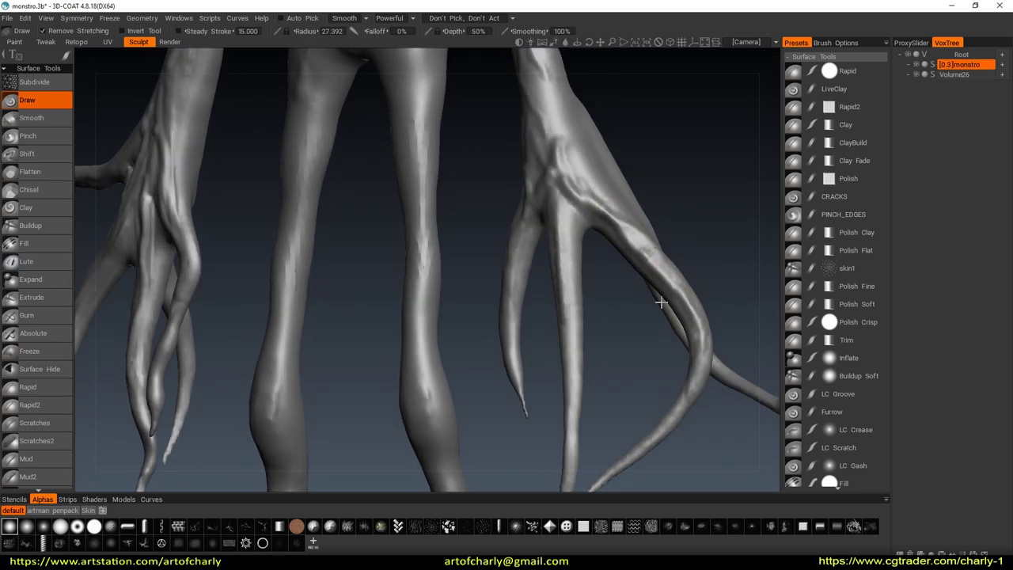
{"action": "mouse_move", "coordinate": [617, 222]}
{"action": "middle_mouse_down"}
{"action": "mouse_move", "coordinate": [574, 296]}
{"action": "mouse_move", "coordinate": [420, 241]}
{"action": "middle_mouse_up"}
{"action": "middle_click_drag", "start_coordinate": [493, 353], "coordinate": [424, 193]}
{"action": "mouse_move", "coordinate": [427, 307]}
{"action": "middle_mouse_down"}
{"action": "mouse_move", "coordinate": [467, 298]}
{"action": "mouse_move", "coordinate": [417, 314]}
{"action": "middle_mouse_up"}
{"action": "scroll", "coordinate": [551, 340], "scroll_direction": "down", "scroll_amount": 2}
{"action": "scroll", "coordinate": [566, 350], "scroll_direction": "down", "scroll_amount": 3}
{"action": "scroll", "coordinate": [567, 365], "scroll_direction": "up", "scroll_amount": 2}
{"action": "scroll", "coordinate": [613, 391], "scroll_direction": "up", "scroll_amount": 2}
{"action": "scroll", "coordinate": [591, 323], "scroll_direction": "up", "scroll_amount": 2}
{"action": "middle_click_drag", "start_coordinate": [574, 328], "coordinate": [591, 258]}
{"action": "scroll", "coordinate": [601, 244], "scroll_direction": "up", "scroll_amount": 2}
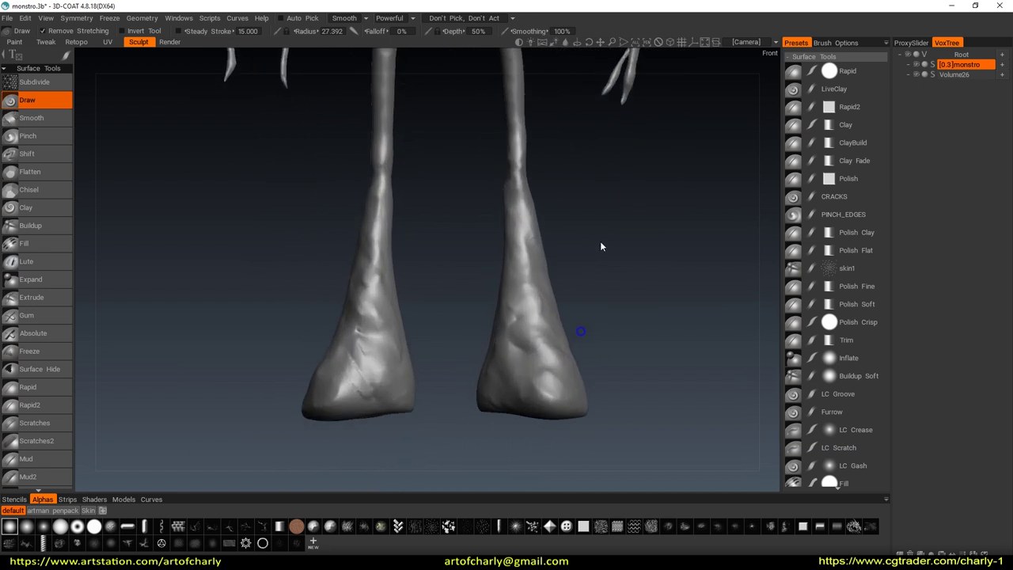
Open the Symmetry settings and sculpt deep wrinkles on the right foot and streaks up the shin
{"action": "scroll", "coordinate": [584, 321], "scroll_direction": "up", "scroll_amount": 2}
{"action": "scroll", "coordinate": [553, 256], "scroll_direction": "up", "scroll_amount": 2}
{"action": "key", "text": "s"}
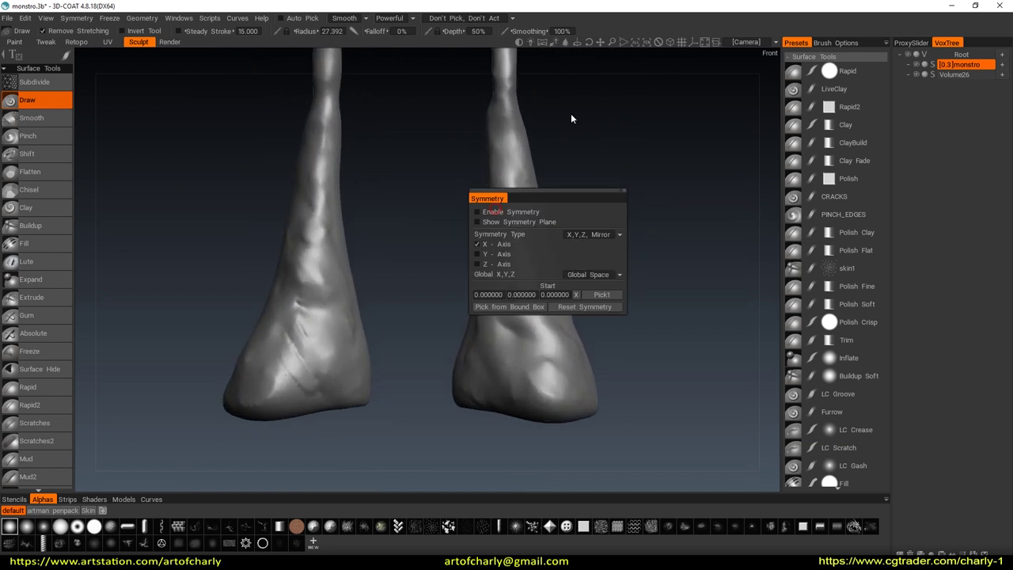
{"action": "middle_click_drag", "start_coordinate": [571, 113], "coordinate": [551, 267]}
{"action": "left_click_drag", "start_coordinate": [566, 428], "coordinate": [506, 411]}
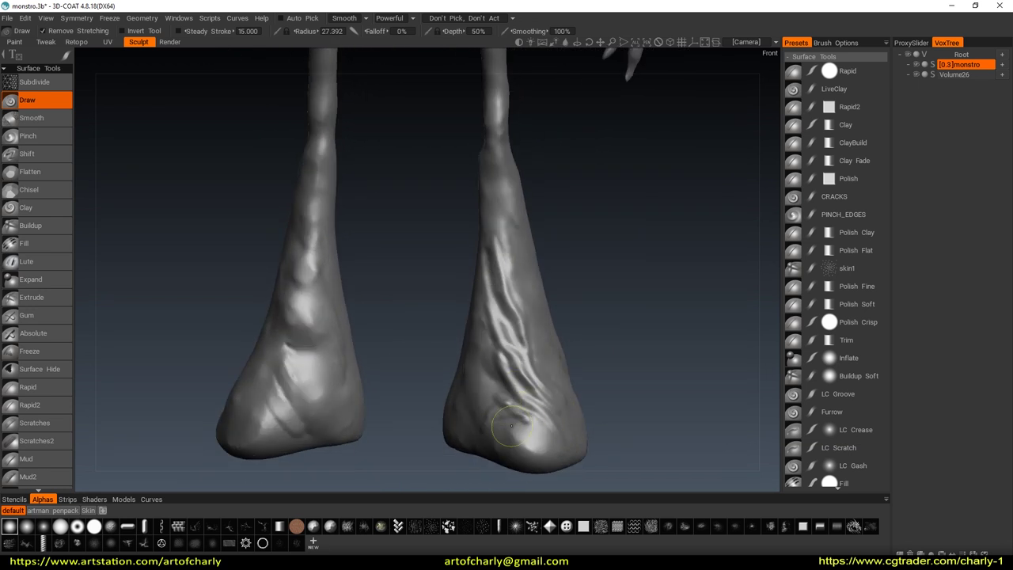
{"action": "left_click_drag", "start_coordinate": [546, 444], "coordinate": [475, 380]}
{"action": "left_click_drag", "start_coordinate": [543, 391], "coordinate": [522, 277]}
Orbit around the feet to check the wrinkle and vein detail from below, the side and behind
{"action": "mouse_move", "coordinate": [544, 328]}
{"action": "left_mouse_down"}
{"action": "mouse_move", "coordinate": [526, 362]}
{"action": "mouse_move", "coordinate": [446, 325]}
{"action": "left_mouse_up"}
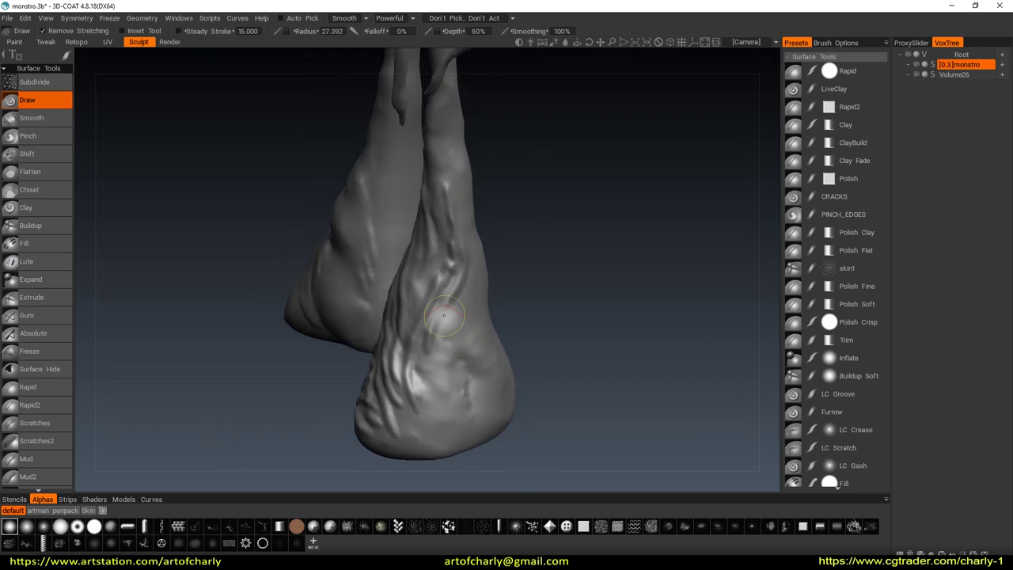
{"action": "left_click_drag", "start_coordinate": [504, 389], "coordinate": [412, 431]}
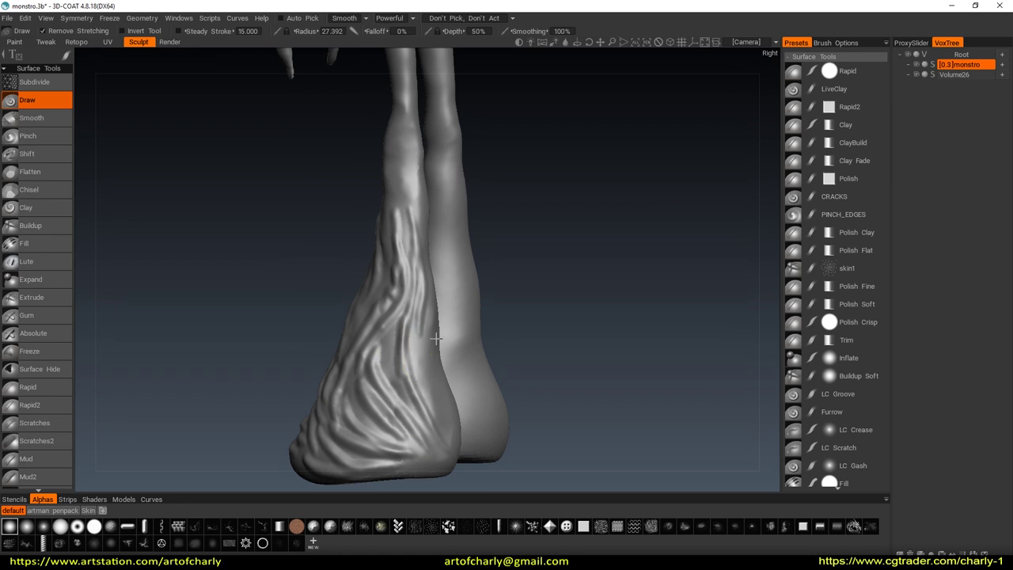
{"action": "left_click_drag", "start_coordinate": [421, 365], "coordinate": [343, 185]}
{"action": "mouse_move", "coordinate": [342, 429]}
{"action": "left_mouse_down"}
{"action": "mouse_move", "coordinate": [380, 411]}
{"action": "mouse_move", "coordinate": [306, 437]}
{"action": "left_mouse_up"}
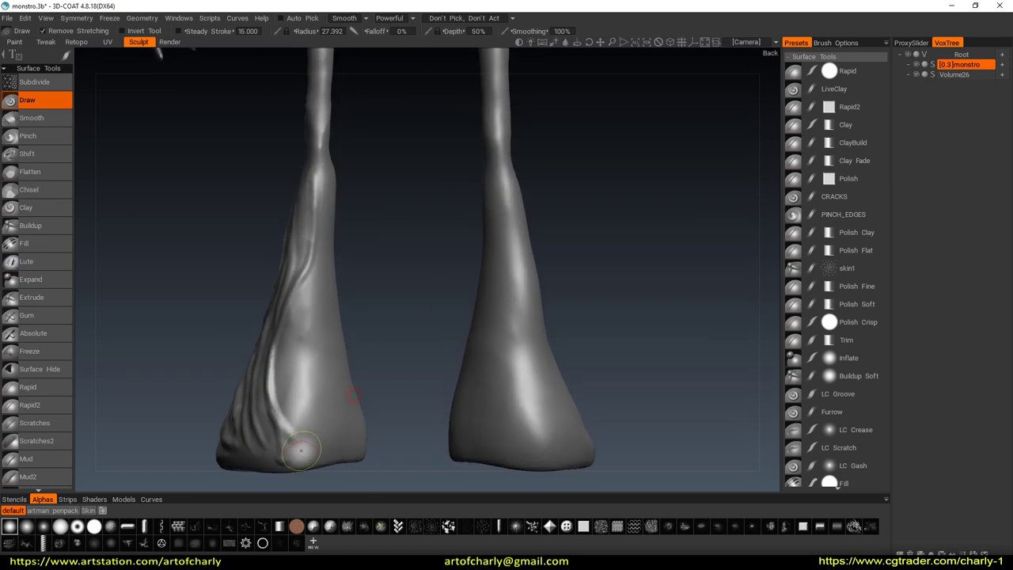
{"action": "left_click_drag", "start_coordinate": [323, 288], "coordinate": [318, 210]}
{"action": "mouse_move", "coordinate": [384, 422]}
{"action": "left_mouse_down"}
{"action": "mouse_move", "coordinate": [390, 379]}
{"action": "mouse_move", "coordinate": [406, 355]}
{"action": "mouse_move", "coordinate": [570, 315]}
{"action": "mouse_move", "coordinate": [434, 372]}
{"action": "left_mouse_up"}
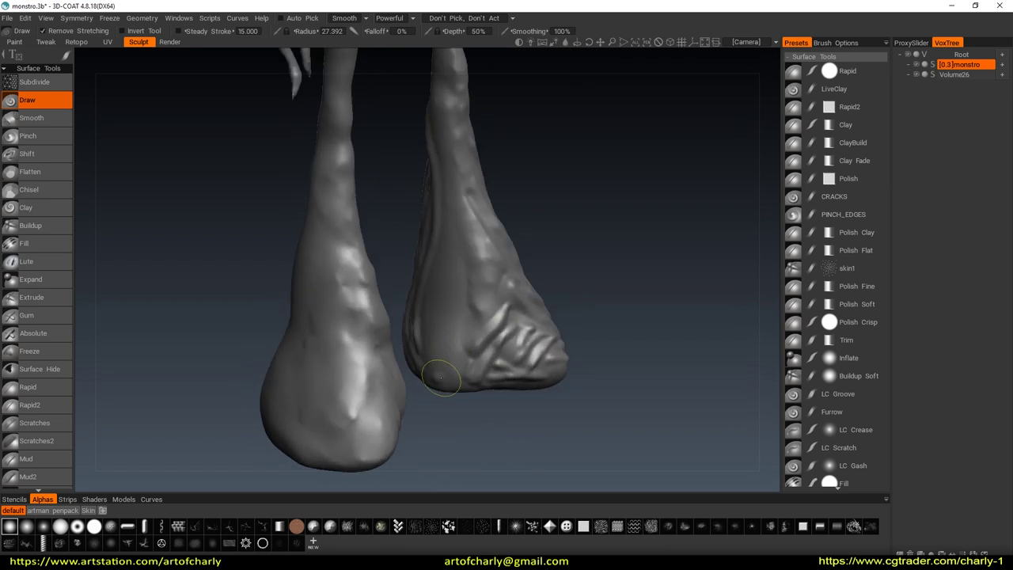
{"action": "mouse_move", "coordinate": [439, 285]}
{"action": "left_mouse_down"}
{"action": "mouse_move", "coordinate": [517, 359]}
{"action": "mouse_move", "coordinate": [569, 442]}
{"action": "mouse_move", "coordinate": [570, 377]}
{"action": "mouse_move", "coordinate": [528, 322]}
{"action": "mouse_move", "coordinate": [539, 400]}
{"action": "mouse_move", "coordinate": [549, 319]}
{"action": "mouse_move", "coordinate": [531, 281]}
{"action": "mouse_move", "coordinate": [508, 296]}
{"action": "mouse_move", "coordinate": [461, 286]}
{"action": "left_mouse_up"}
{"action": "left_click_drag", "start_coordinate": [459, 339], "coordinate": [434, 230]}
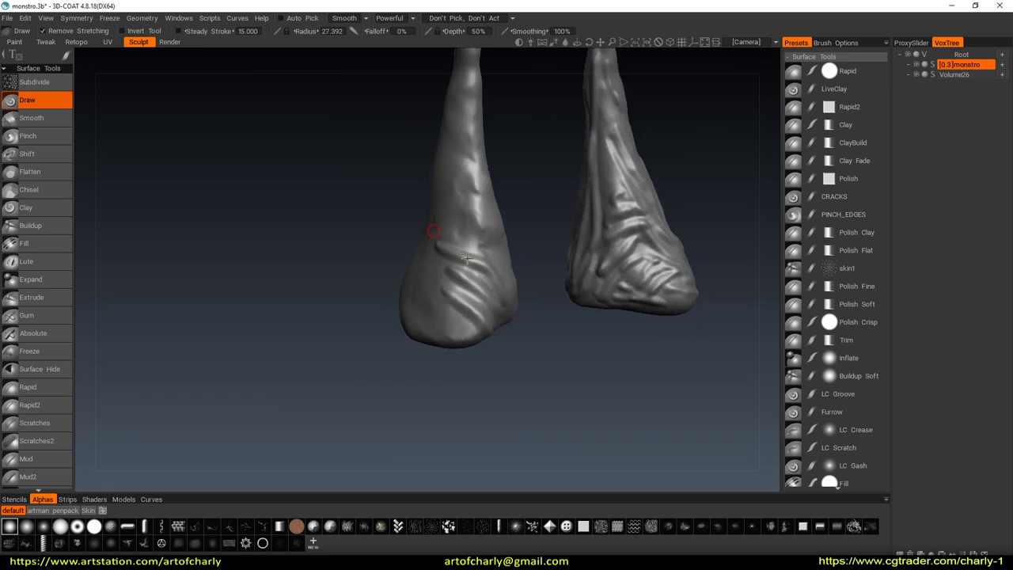
{"action": "mouse_move", "coordinate": [520, 229]}
{"action": "left_mouse_down"}
{"action": "mouse_move", "coordinate": [479, 210]}
{"action": "mouse_move", "coordinate": [478, 331]}
{"action": "left_mouse_up"}
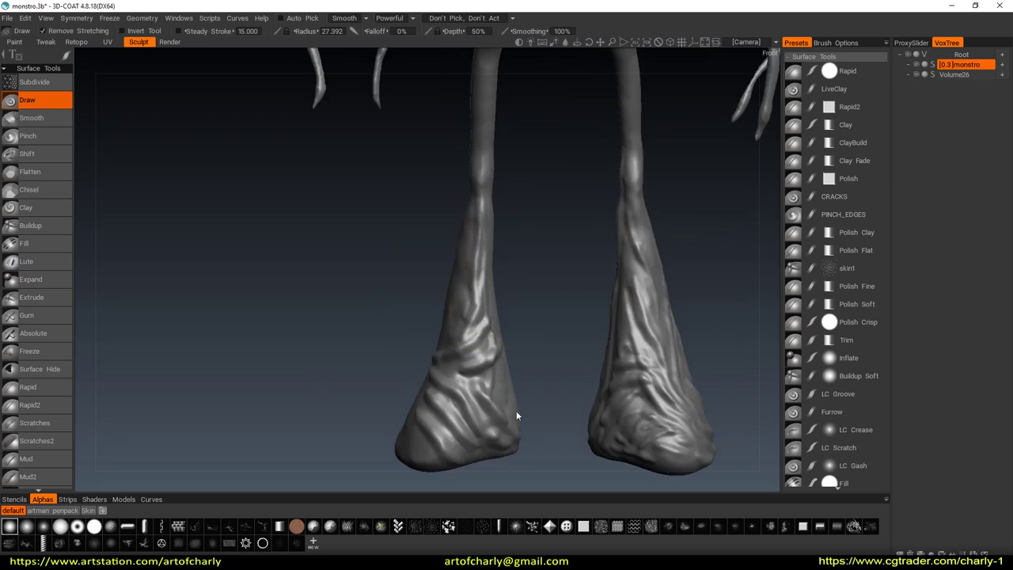
Zoom out to frame the whole creature with its head and arms
{"action": "scroll", "coordinate": [668, 348], "scroll_direction": "down", "scroll_amount": 2}
{"action": "scroll", "coordinate": [657, 388], "scroll_direction": "down", "scroll_amount": 2}
{"action": "scroll", "coordinate": [634, 340], "scroll_direction": "down", "scroll_amount": 2}
{"action": "scroll", "coordinate": [630, 381], "scroll_direction": "down", "scroll_amount": 1}
{"action": "scroll", "coordinate": [630, 387], "scroll_direction": "down", "scroll_amount": 2}
{"action": "mouse_move", "coordinate": [620, 417]}
{"action": "left_mouse_down"}
{"action": "mouse_move", "coordinate": [617, 379]}
{"action": "mouse_move", "coordinate": [584, 378]}
{"action": "left_mouse_up"}
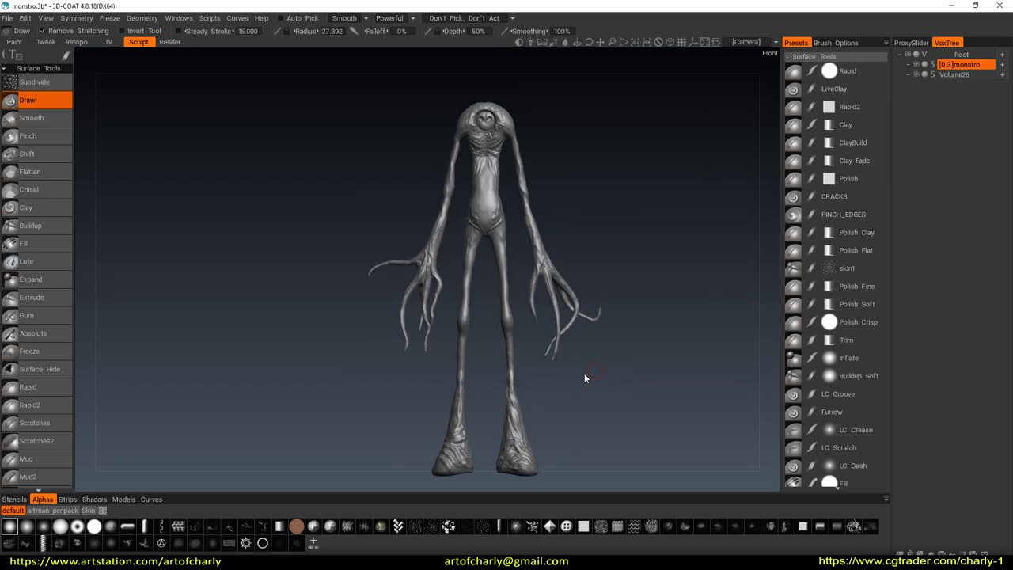
Zoom in on the torso and carve swirling vein strokes up the belly and chest
{"action": "scroll", "coordinate": [679, 248], "scroll_direction": "up", "scroll_amount": 2}
{"action": "scroll", "coordinate": [610, 418], "scroll_direction": "up", "scroll_amount": 2}
{"action": "scroll", "coordinate": [610, 163], "scroll_direction": "up", "scroll_amount": 2}
{"action": "scroll", "coordinate": [537, 274], "scroll_direction": "up", "scroll_amount": 2}
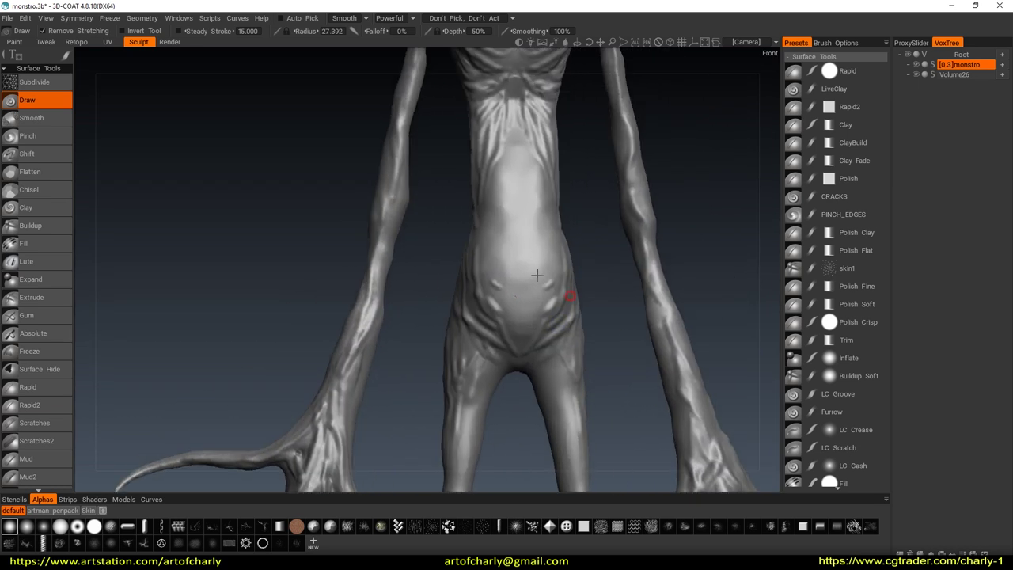
{"action": "left_click_drag", "start_coordinate": [524, 268], "coordinate": [521, 188]}
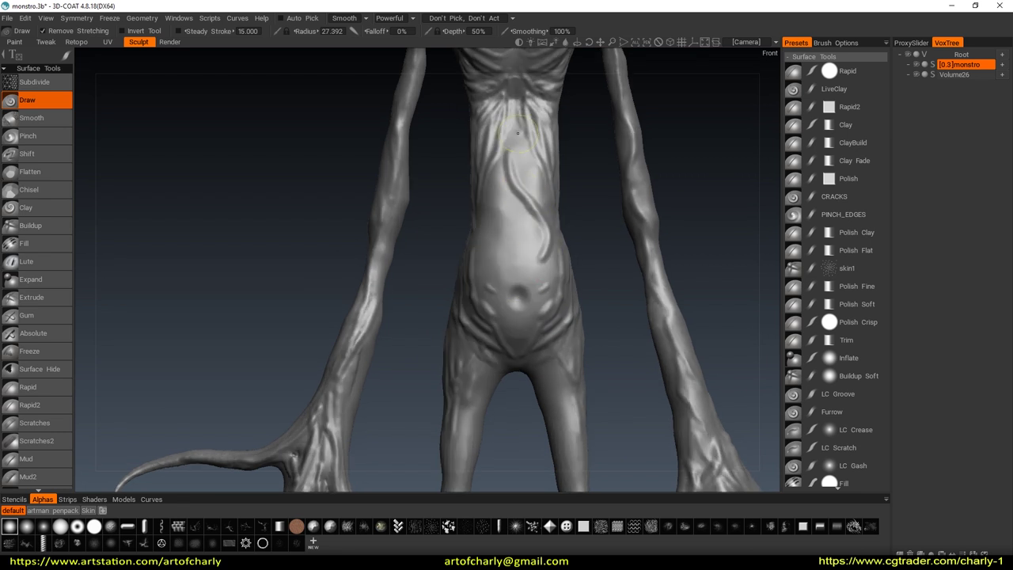
{"action": "left_click_drag", "start_coordinate": [520, 276], "coordinate": [514, 199]}
Zoom out to bring the feet into view and check the creature from the side
{"action": "scroll", "coordinate": [546, 218], "scroll_direction": "down", "scroll_amount": 2}
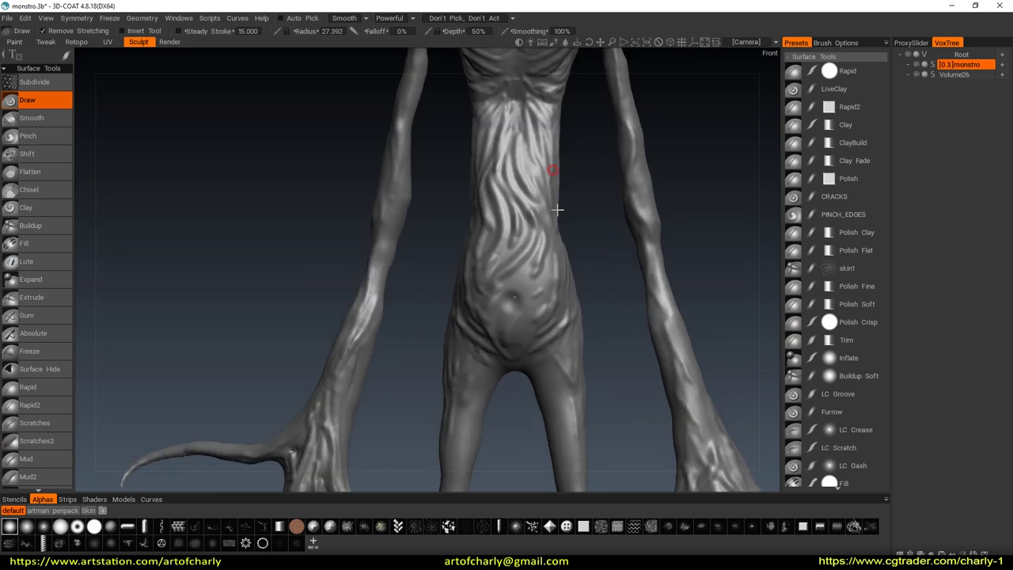
{"action": "scroll", "coordinate": [570, 316], "scroll_direction": "down", "scroll_amount": 3}
{"action": "scroll", "coordinate": [578, 388], "scroll_direction": "down", "scroll_amount": 2}
{"action": "scroll", "coordinate": [602, 340], "scroll_direction": "down", "scroll_amount": 1}
{"action": "middle_click_drag", "start_coordinate": [620, 313], "coordinate": [667, 285]}
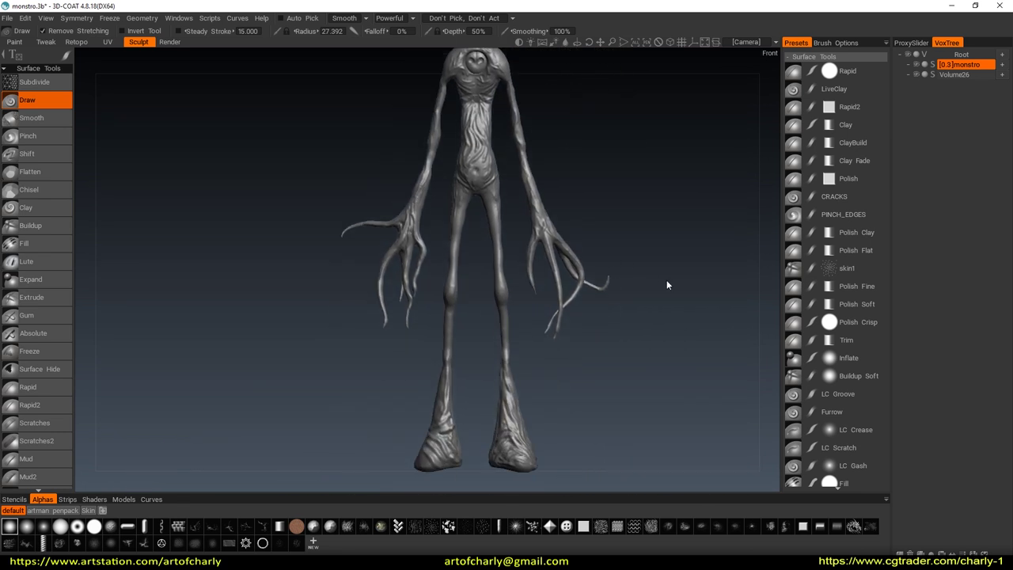
{"action": "mouse_move", "coordinate": [688, 422]}
{"action": "left_mouse_down"}
{"action": "mouse_move", "coordinate": [578, 358]}
{"action": "mouse_move", "coordinate": [598, 415]}
{"action": "left_mouse_up"}
Zoom in and orbit around a foot to inspect the sculpted detail
{"action": "scroll", "coordinate": [576, 367], "scroll_direction": "up", "scroll_amount": 2}
{"action": "scroll", "coordinate": [595, 305], "scroll_direction": "up", "scroll_amount": 2}
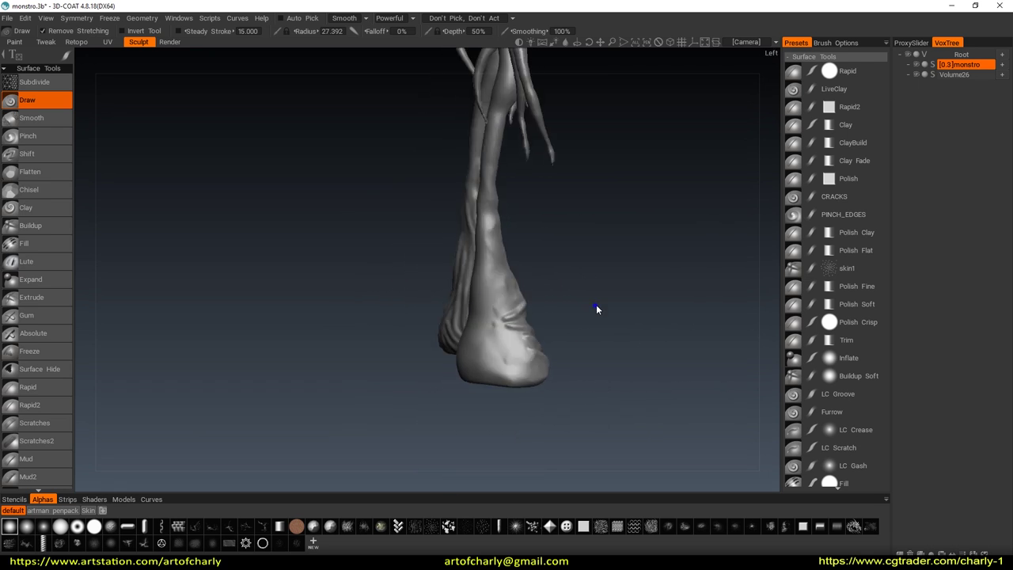
{"action": "scroll", "coordinate": [544, 303], "scroll_direction": "up", "scroll_amount": 2}
{"action": "mouse_move", "coordinate": [544, 302]}
{"action": "left_mouse_down"}
{"action": "mouse_move", "coordinate": [558, 372]}
{"action": "mouse_move", "coordinate": [612, 214]}
{"action": "mouse_move", "coordinate": [549, 360]}
{"action": "mouse_move", "coordinate": [610, 361]}
{"action": "mouse_move", "coordinate": [642, 379]}
{"action": "mouse_move", "coordinate": [640, 285]}
{"action": "mouse_move", "coordinate": [629, 351]}
{"action": "mouse_move", "coordinate": [647, 346]}
{"action": "mouse_move", "coordinate": [633, 281]}
{"action": "mouse_move", "coordinate": [659, 292]}
{"action": "mouse_move", "coordinate": [641, 277]}
{"action": "mouse_move", "coordinate": [433, 240]}
{"action": "left_mouse_up"}
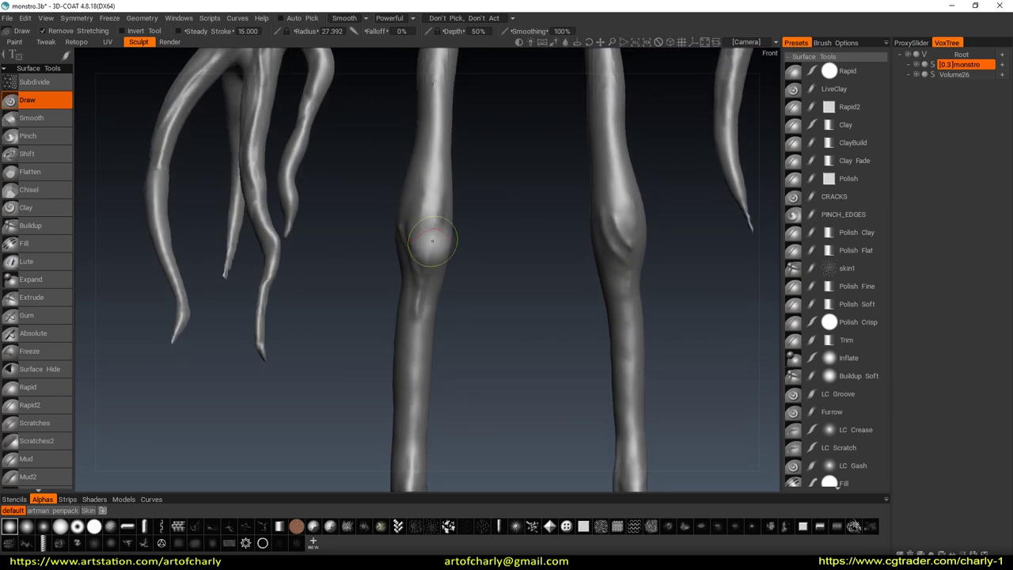
{"action": "scroll", "coordinate": [657, 356], "scroll_direction": "down", "scroll_amount": 5}
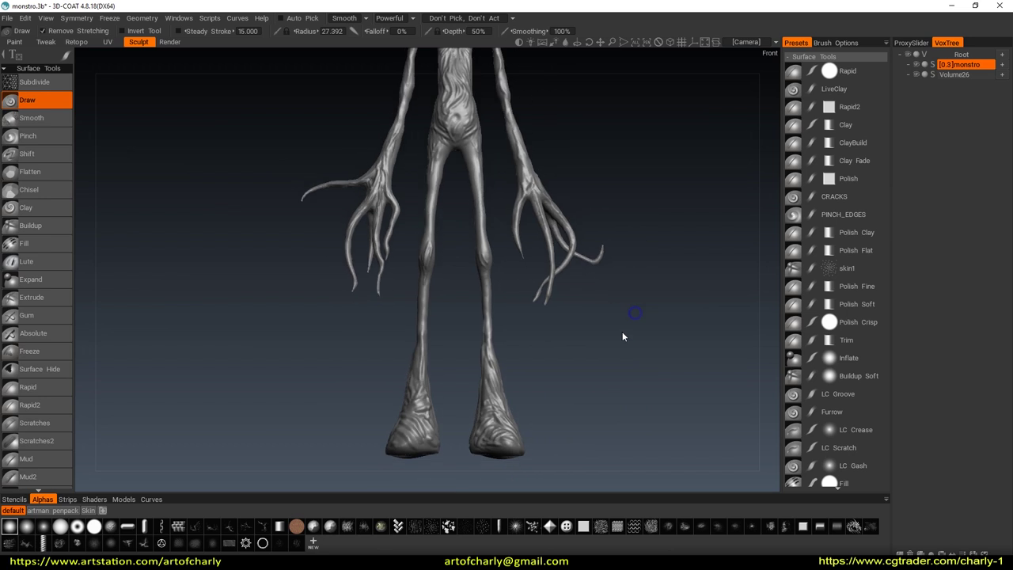
{"action": "scroll", "coordinate": [626, 348], "scroll_direction": "up", "scroll_amount": 2}
{"action": "scroll", "coordinate": [626, 360], "scroll_direction": "down", "scroll_amount": 3}
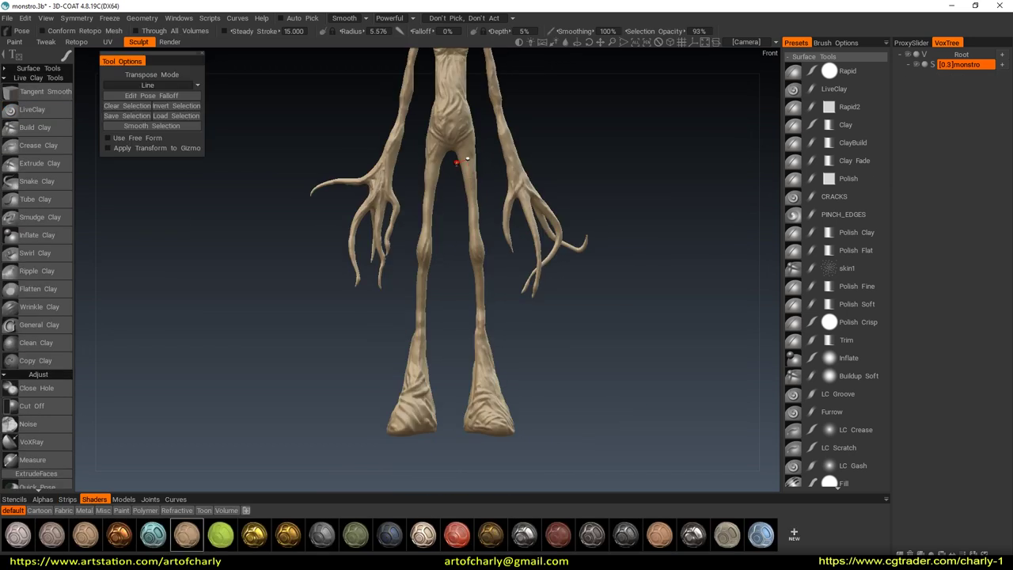
Inspect the pose-selected leg from the side and front, then clear its pose selection
{"action": "mouse_move", "coordinate": [584, 283]}
{"action": "left_mouse_down"}
{"action": "mouse_move", "coordinate": [511, 288]}
{"action": "mouse_move", "coordinate": [324, 231]}
{"action": "mouse_move", "coordinate": [470, 243]}
{"action": "left_mouse_up"}
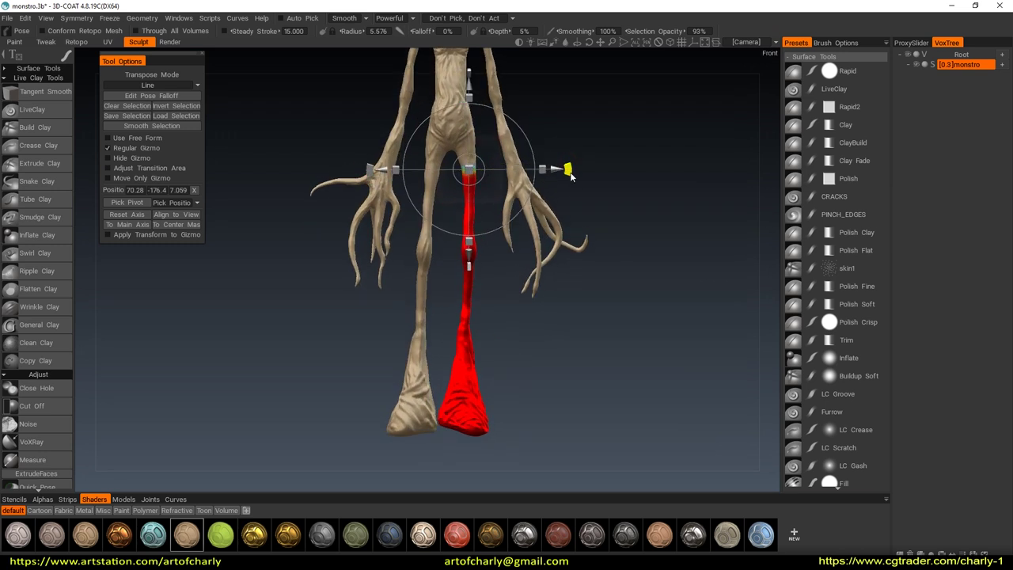
{"action": "right_click_drag", "start_coordinate": [568, 175], "coordinate": [428, 76]}
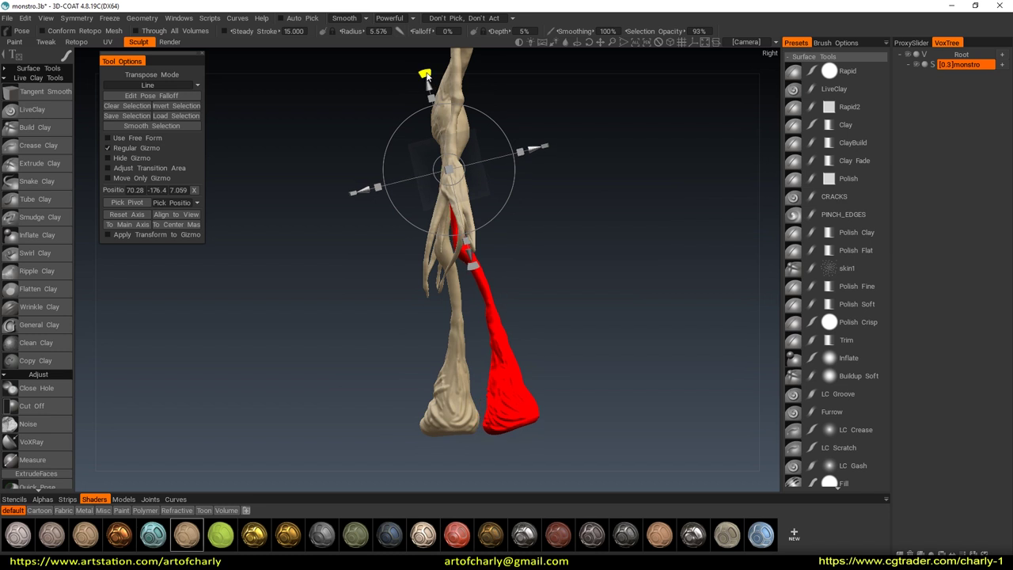
{"action": "mouse_move", "coordinate": [510, 180]}
{"action": "right_mouse_down"}
{"action": "mouse_move", "coordinate": [724, 318]}
{"action": "mouse_move", "coordinate": [629, 311]}
{"action": "right_mouse_up"}
{"action": "left_click", "coordinate": [144, 112]}
Zoom in on the legs, undo a stray leg selection, and switch to the Move tool
{"action": "mouse_move", "coordinate": [318, 230]}
{"action": "right_mouse_down"}
{"action": "mouse_move", "coordinate": [373, 295]}
{"action": "mouse_move", "coordinate": [353, 299]}
{"action": "right_mouse_up"}
{"action": "mouse_move", "coordinate": [482, 344]}
{"action": "right_mouse_down"}
{"action": "mouse_move", "coordinate": [493, 367]}
{"action": "mouse_move", "coordinate": [483, 249]}
{"action": "right_mouse_up"}
{"action": "middle_click_drag", "start_coordinate": [483, 250], "coordinate": [461, 190]}
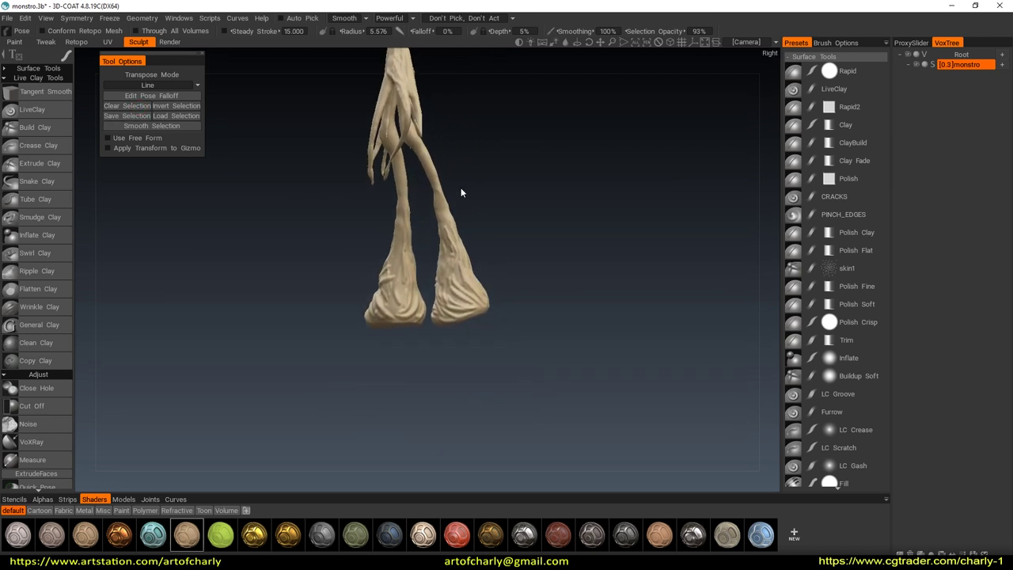
{"action": "scroll", "coordinate": [455, 226], "scroll_direction": "up", "scroll_amount": 3}
{"action": "scroll", "coordinate": [459, 230], "scroll_direction": "up", "scroll_amount": 3}
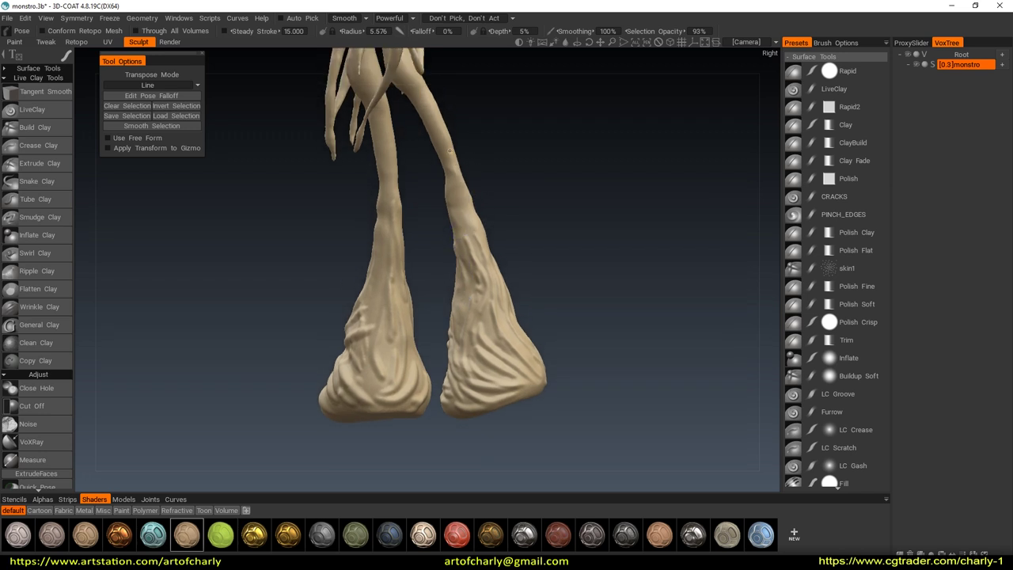
{"action": "left_click_drag", "start_coordinate": [455, 158], "coordinate": [543, 129]}
{"action": "key", "text": "ctrl+z"}
{"action": "key", "text": "m"}
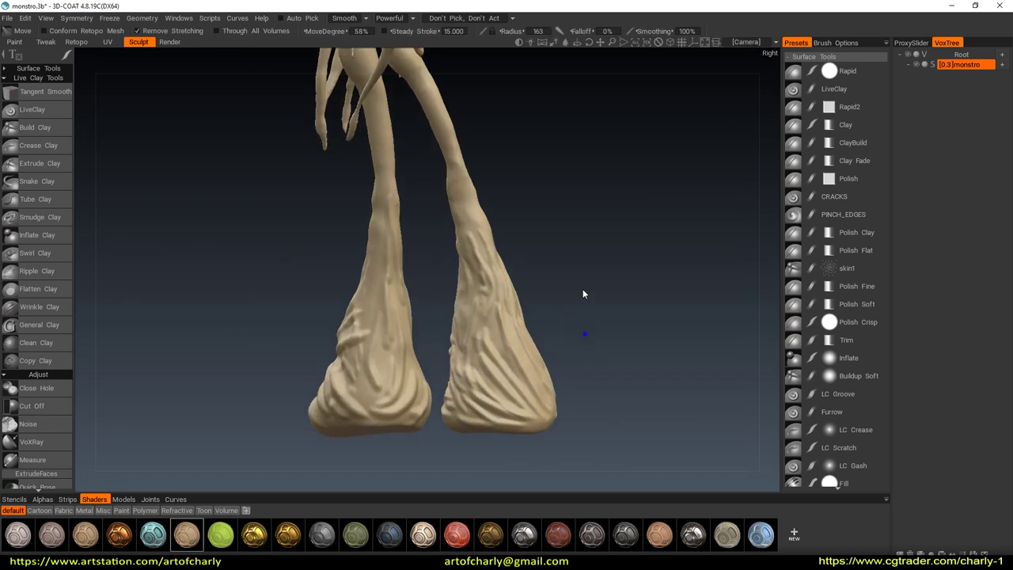
Enlarge the Move brush radius to 105 and inspect the legs from front and side
{"action": "scroll", "coordinate": [560, 340], "scroll_direction": "down", "scroll_amount": 3}
{"action": "mouse_move", "coordinate": [599, 298]}
{"action": "left_mouse_down"}
{"action": "mouse_move", "coordinate": [688, 301]}
{"action": "mouse_move", "coordinate": [486, 377]}
{"action": "mouse_move", "coordinate": [509, 360]}
{"action": "left_mouse_up"}
{"action": "scroll", "coordinate": [526, 332], "scroll_direction": "up", "scroll_amount": 3}
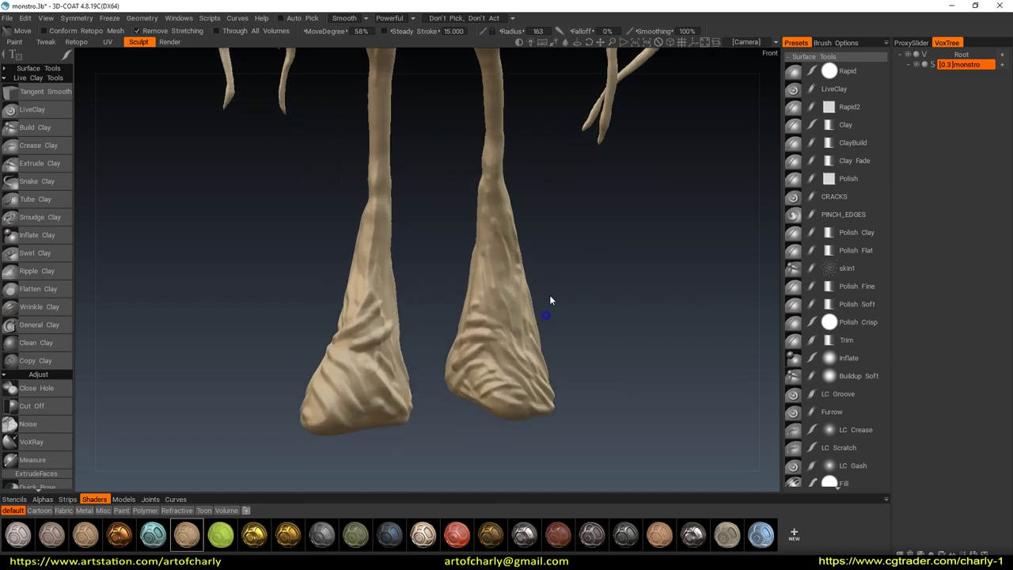
{"action": "scroll", "coordinate": [538, 317], "scroll_direction": "up", "scroll_amount": 3}
{"action": "right_click_drag", "start_coordinate": [472, 415], "coordinate": [495, 413]}
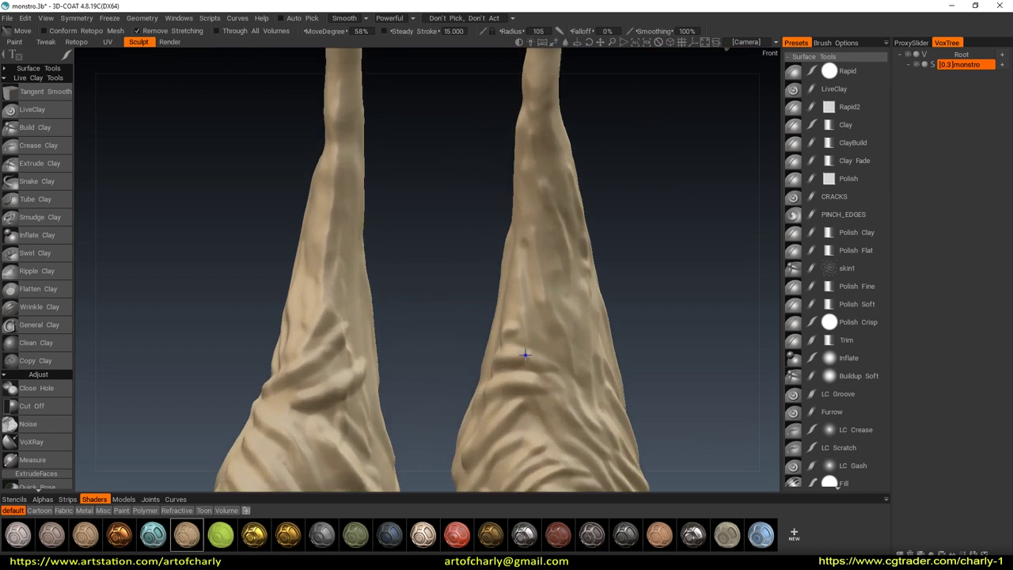
{"action": "scroll", "coordinate": [525, 350], "scroll_direction": "down", "scroll_amount": 3}
{"action": "scroll", "coordinate": [543, 339], "scroll_direction": "down", "scroll_amount": 3}
{"action": "mouse_move", "coordinate": [552, 398]}
{"action": "left_mouse_down"}
{"action": "mouse_move", "coordinate": [540, 378]}
{"action": "mouse_move", "coordinate": [725, 351]}
{"action": "mouse_move", "coordinate": [616, 289]}
{"action": "mouse_move", "coordinate": [638, 304]}
{"action": "mouse_move", "coordinate": [597, 317]}
{"action": "mouse_move", "coordinate": [557, 354]}
{"action": "mouse_move", "coordinate": [618, 328]}
{"action": "mouse_move", "coordinate": [689, 343]}
{"action": "left_mouse_up"}
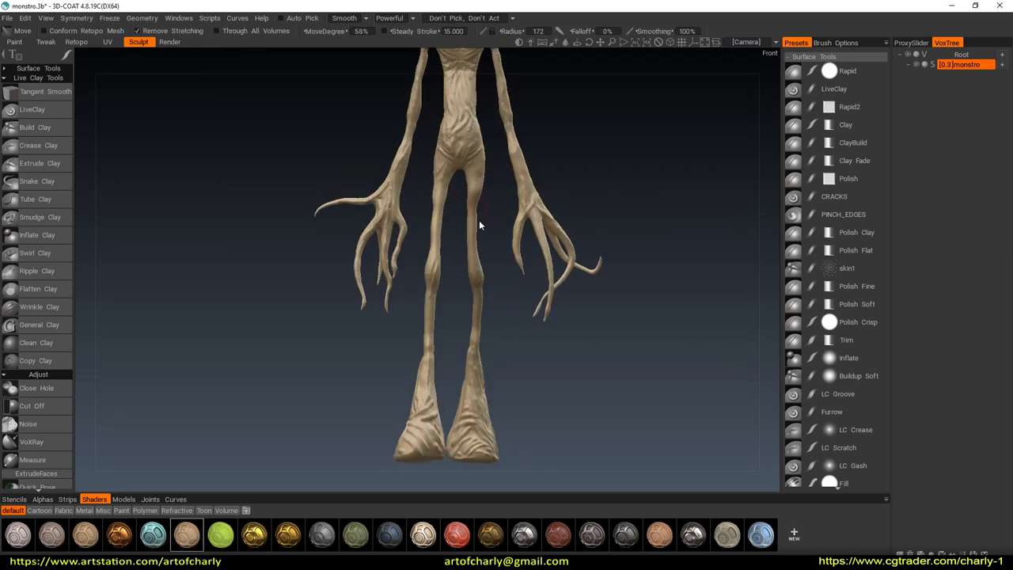
Return to Pose with one leg selected from the hip down to the foot
{"action": "scroll", "coordinate": [423, 290], "scroll_direction": "up", "scroll_amount": 2}
{"action": "scroll", "coordinate": [500, 310], "scroll_direction": "down", "scroll_amount": 3}
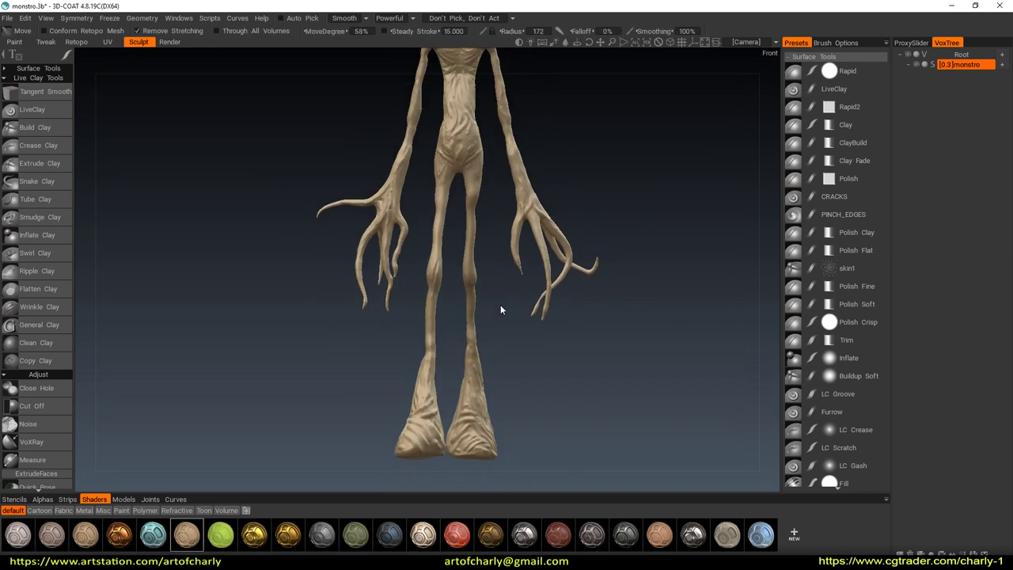
{"action": "key", "text": "ctrl+z"}
{"action": "key", "text": "ctrl+z"}
{"action": "key", "text": "ctrl+z"}
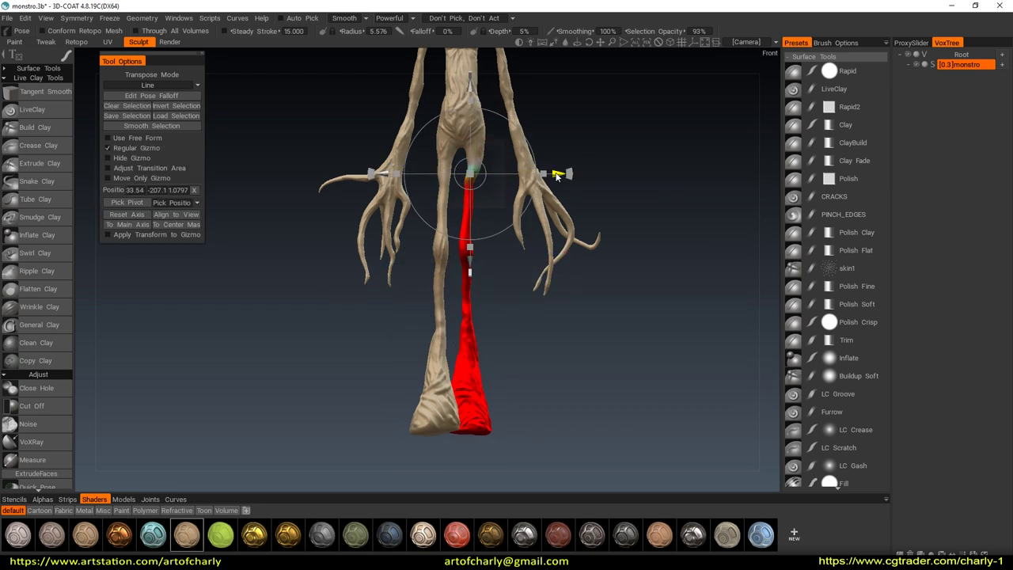
{"action": "key", "text": "ctrl+z"}
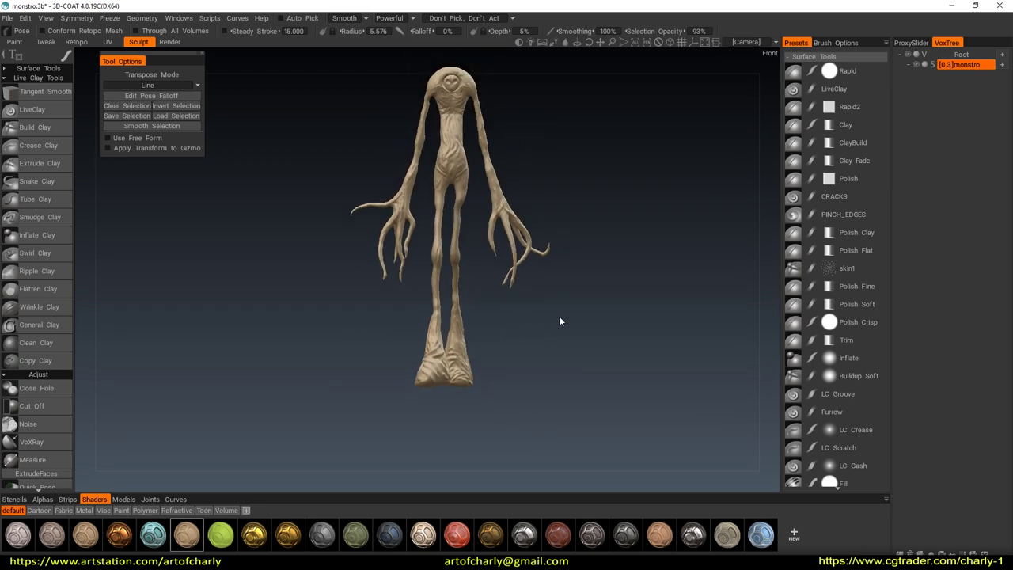
Pose-select the lower body, invert the selection to the arms and head, then clear it
{"action": "key", "text": "ctrl+z"}
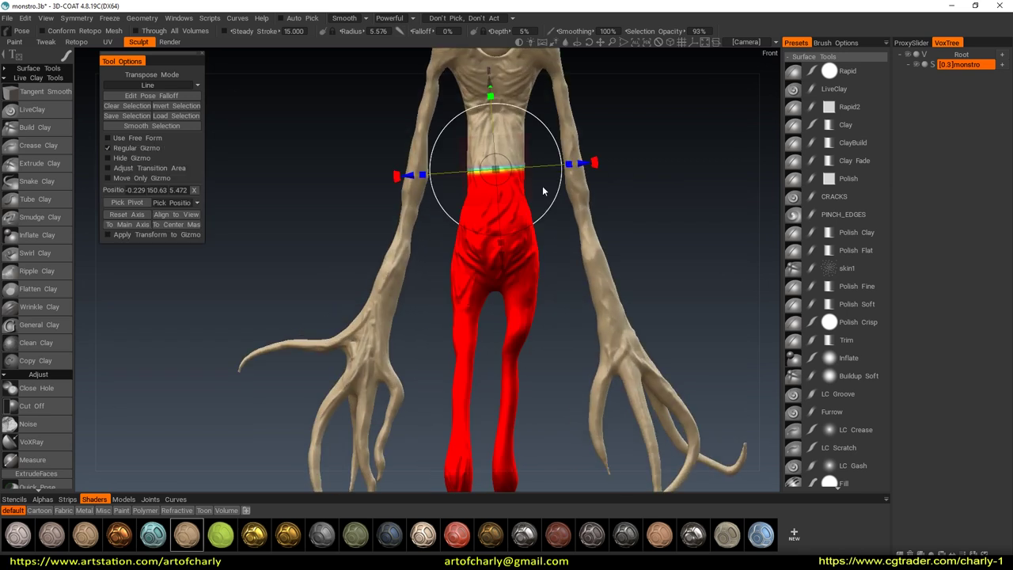
{"action": "key", "text": "ctrl+z"}
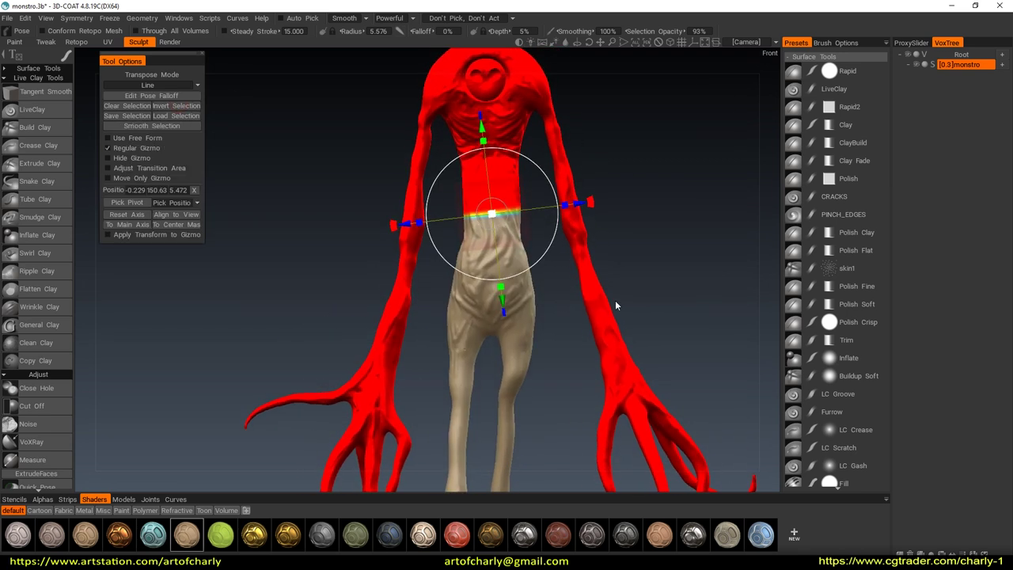
{"action": "key", "text": "ctrl+z"}
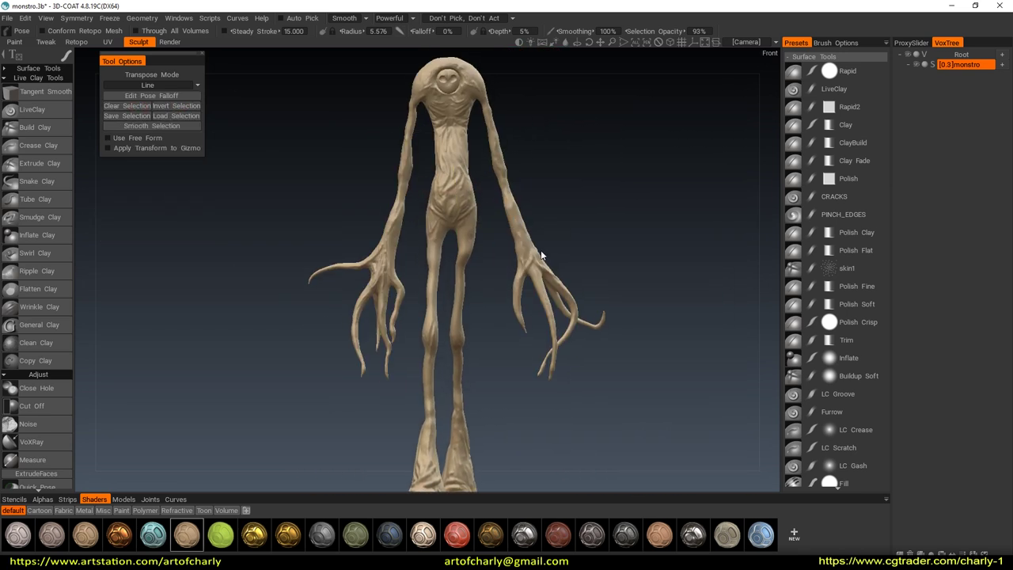
Pose-select one arm from the shoulder down and swing it in toward the body
{"action": "key", "text": "ctrl+z"}
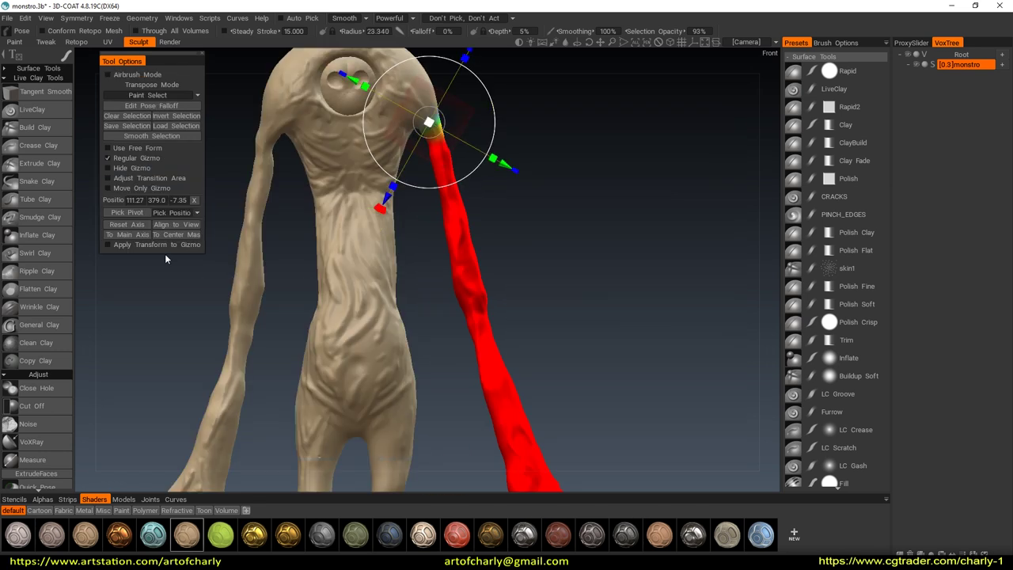
{"action": "scroll", "coordinate": [539, 278], "scroll_direction": "down", "scroll_amount": 2}
{"action": "scroll", "coordinate": [520, 207], "scroll_direction": "down", "scroll_amount": 2}
{"action": "scroll", "coordinate": [526, 346], "scroll_direction": "down", "scroll_amount": 2}
{"action": "scroll", "coordinate": [524, 362], "scroll_direction": "down", "scroll_amount": 2}
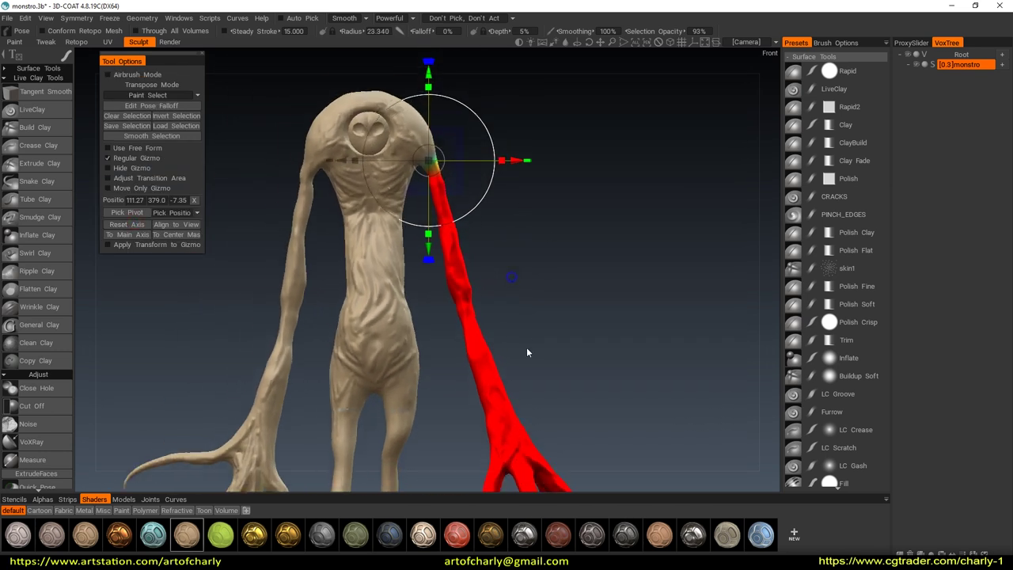
{"action": "middle_click_drag", "start_coordinate": [501, 314], "coordinate": [518, 175]}
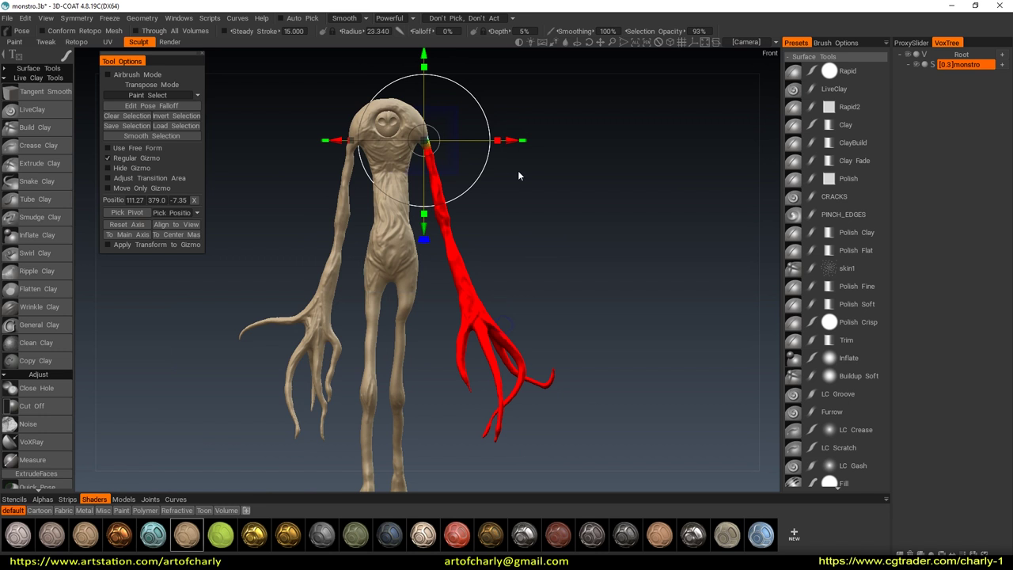
{"action": "middle_click_drag", "start_coordinate": [471, 118], "coordinate": [459, 109]}
{"action": "left_click_drag", "start_coordinate": [459, 109], "coordinate": [428, 69]}
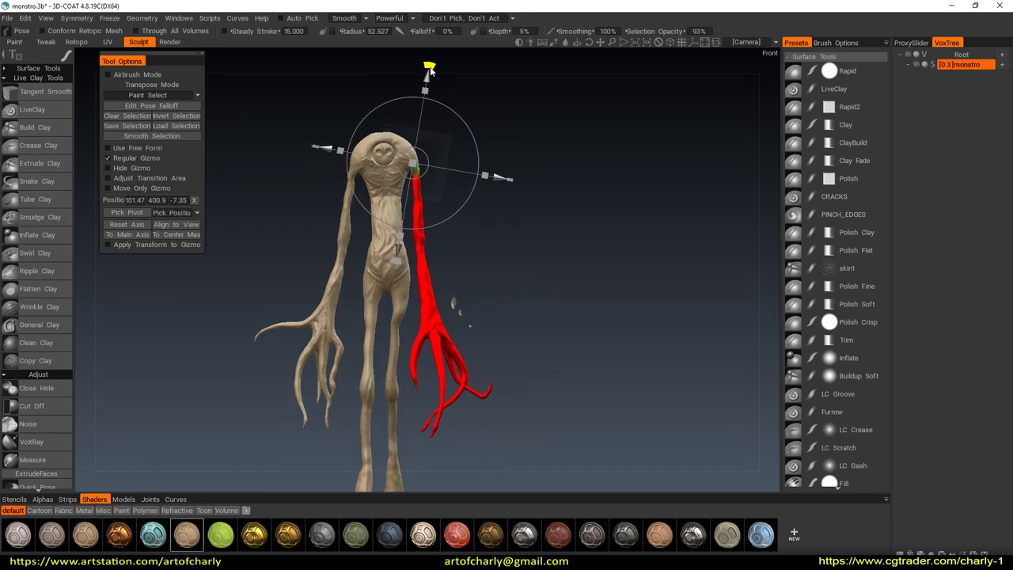
{"action": "mouse_move", "coordinate": [428, 71]}
{"action": "middle_mouse_down"}
{"action": "mouse_move", "coordinate": [478, 260]}
{"action": "mouse_move", "coordinate": [456, 265]}
{"action": "middle_mouse_up"}
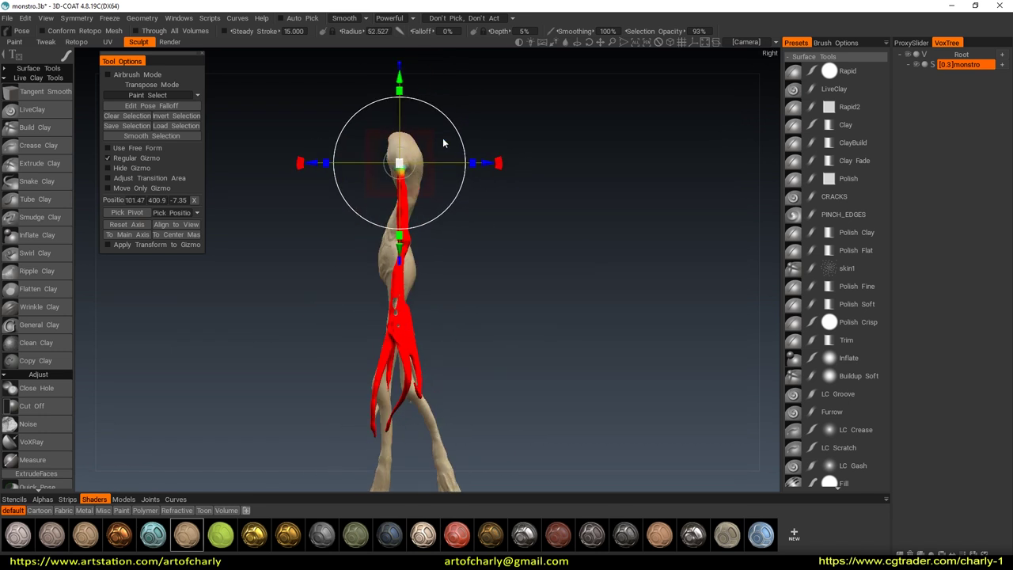
{"action": "middle_click_drag", "start_coordinate": [441, 101], "coordinate": [499, 156]}
Mask the hand from the forearm down and orbit to a front view
{"action": "mouse_move", "coordinate": [524, 241]}
{"action": "middle_mouse_down"}
{"action": "mouse_move", "coordinate": [546, 231]}
{"action": "mouse_move", "coordinate": [662, 242]}
{"action": "mouse_move", "coordinate": [643, 249]}
{"action": "middle_mouse_up"}
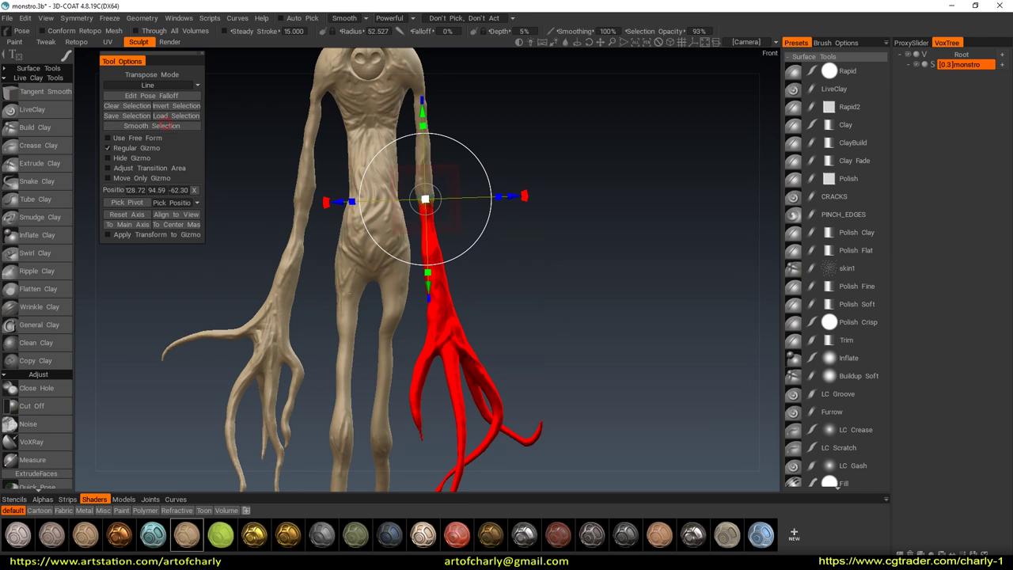
{"action": "middle_click_drag", "start_coordinate": [443, 364], "coordinate": [555, 368]}
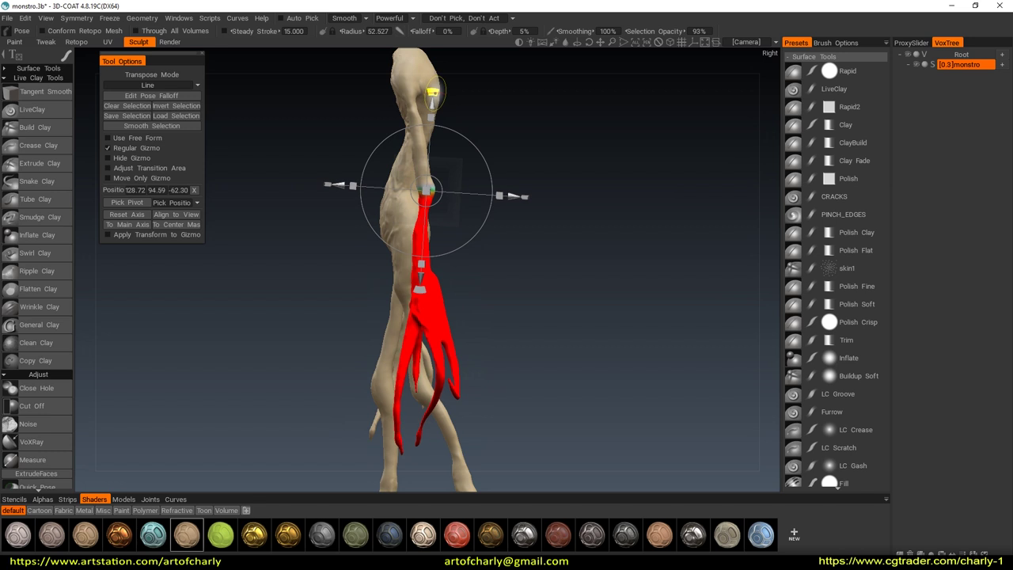
{"action": "left_click_drag", "start_coordinate": [554, 348], "coordinate": [723, 346]}
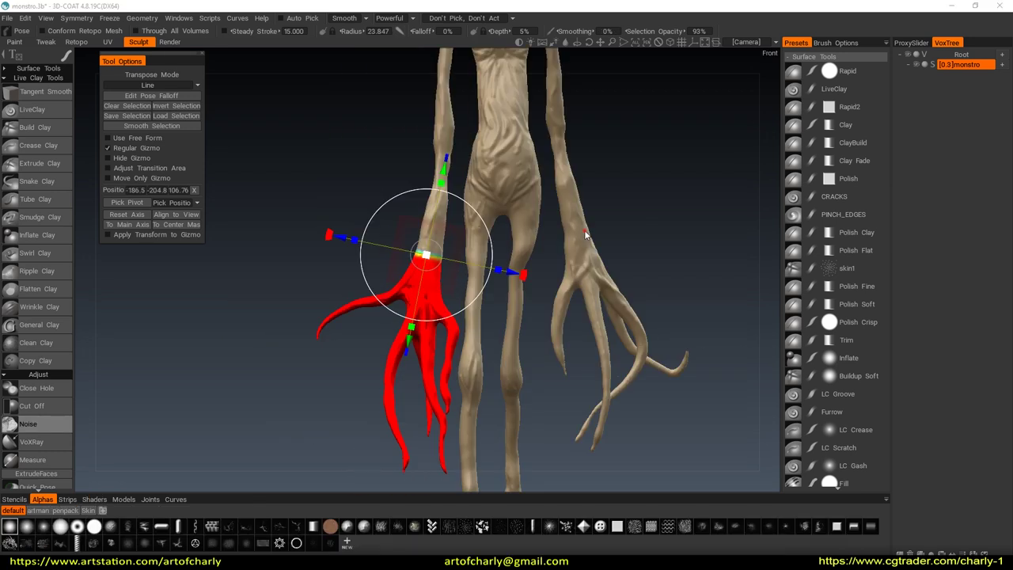
Mask one finger of the left hand for posing and reset the gizmo axis
{"action": "mouse_move", "coordinate": [333, 234]}
{"action": "left_mouse_down"}
{"action": "mouse_move", "coordinate": [628, 305]}
{"action": "mouse_move", "coordinate": [321, 234]}
{"action": "mouse_move", "coordinate": [487, 269]}
{"action": "left_mouse_up"}
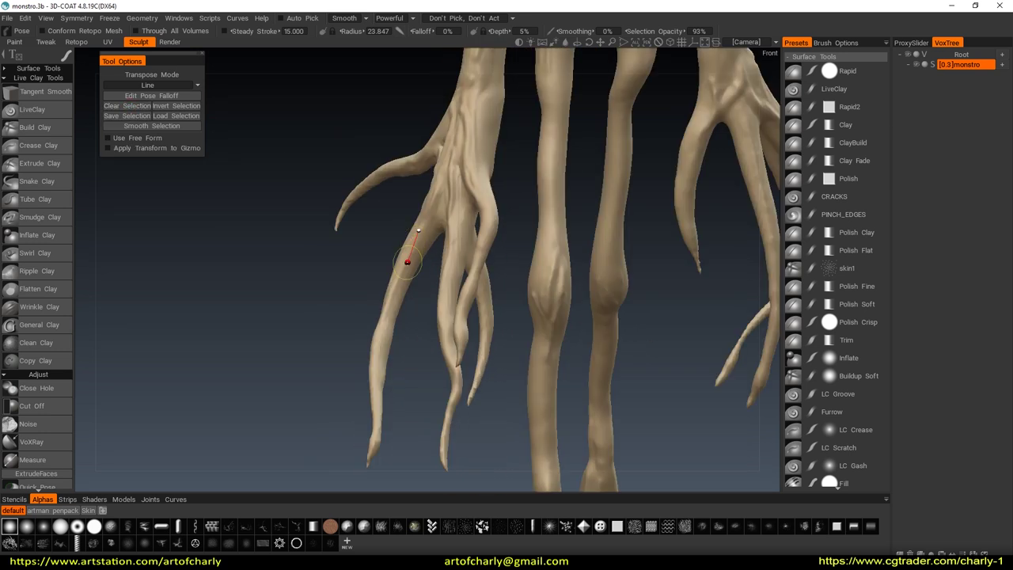
{"action": "left_click_drag", "start_coordinate": [407, 261], "coordinate": [423, 313]}
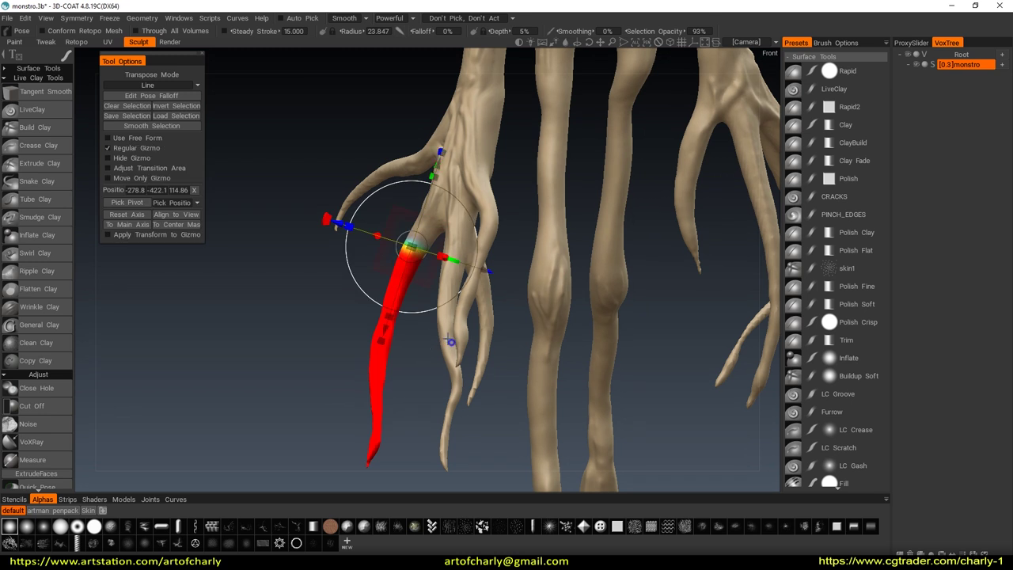
{"action": "left_click", "coordinate": [125, 106]}
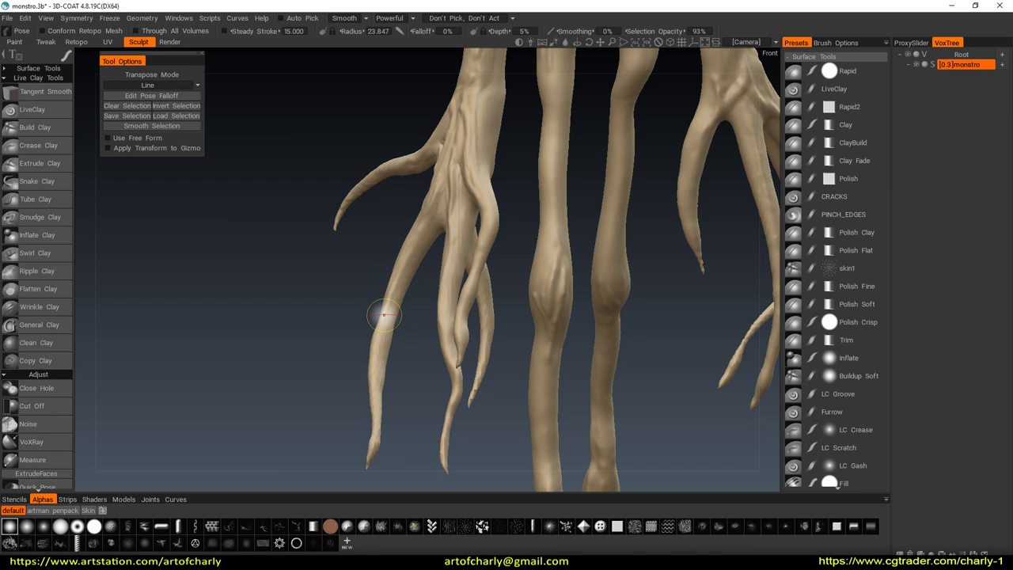
{"action": "left_click_drag", "start_coordinate": [377, 338], "coordinate": [378, 341]}
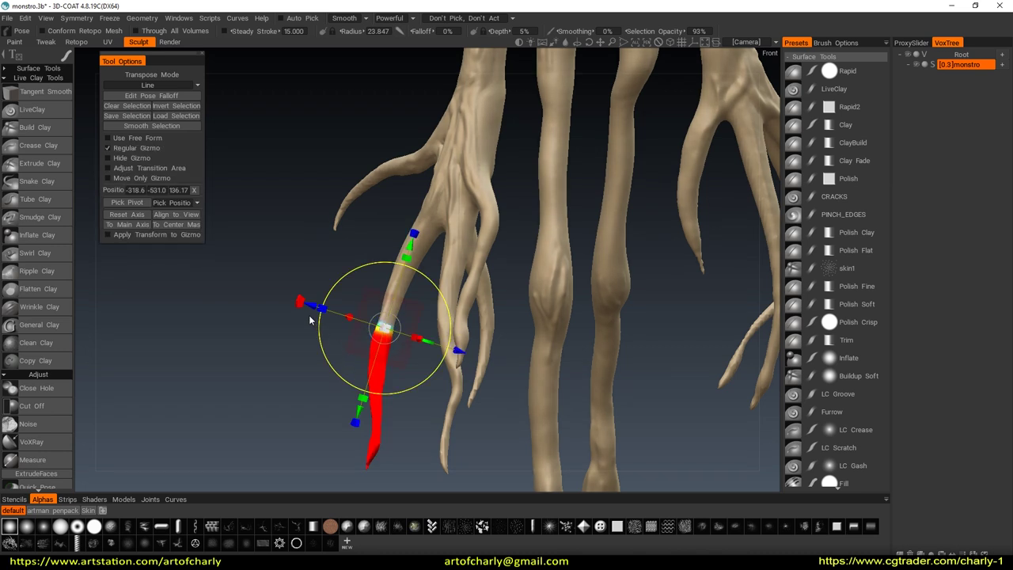
{"action": "left_click", "coordinate": [143, 215]}
Rotate the masked finger with the gizmo into a new angle
{"action": "mouse_move", "coordinate": [266, 333]}
{"action": "left_mouse_down"}
{"action": "mouse_move", "coordinate": [366, 356]}
{"action": "mouse_move", "coordinate": [622, 266]}
{"action": "mouse_move", "coordinate": [507, 274]}
{"action": "mouse_move", "coordinate": [588, 270]}
{"action": "mouse_move", "coordinate": [606, 313]}
{"action": "mouse_move", "coordinate": [603, 251]}
{"action": "mouse_move", "coordinate": [471, 390]}
{"action": "left_mouse_up"}
{"action": "mouse_move", "coordinate": [357, 391]}
{"action": "left_mouse_down"}
{"action": "mouse_move", "coordinate": [642, 285]}
{"action": "mouse_move", "coordinate": [707, 244]}
{"action": "mouse_move", "coordinate": [669, 253]}
{"action": "mouse_move", "coordinate": [608, 215]}
{"action": "mouse_move", "coordinate": [569, 237]}
{"action": "left_mouse_up"}
{"action": "mouse_move", "coordinate": [495, 212]}
{"action": "left_mouse_down"}
{"action": "mouse_move", "coordinate": [553, 179]}
{"action": "mouse_move", "coordinate": [567, 281]}
{"action": "mouse_move", "coordinate": [499, 355]}
{"action": "mouse_move", "coordinate": [545, 319]}
{"action": "mouse_move", "coordinate": [521, 361]}
{"action": "mouse_move", "coordinate": [481, 359]}
{"action": "mouse_move", "coordinate": [530, 324]}
{"action": "mouse_move", "coordinate": [551, 263]}
{"action": "mouse_move", "coordinate": [541, 327]}
{"action": "mouse_move", "coordinate": [372, 388]}
{"action": "left_mouse_up"}
{"action": "left_click_drag", "start_coordinate": [303, 354], "coordinate": [452, 300]}
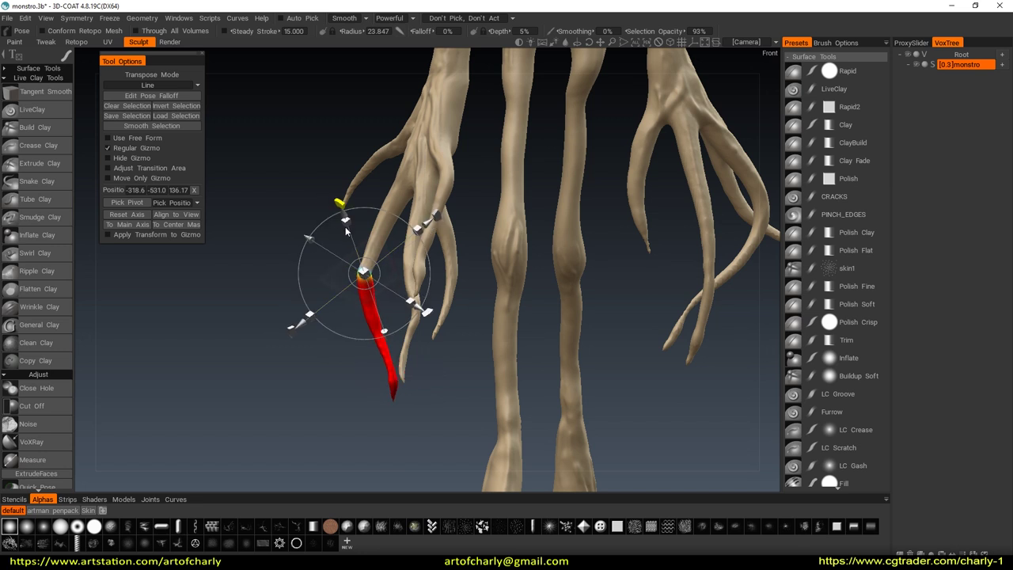
Pull the hand into a slightly new shape with the Move brush
{"action": "mouse_move", "coordinate": [419, 226]}
{"action": "left_mouse_down"}
{"action": "mouse_move", "coordinate": [605, 269]}
{"action": "mouse_move", "coordinate": [696, 255]}
{"action": "mouse_move", "coordinate": [520, 249]}
{"action": "mouse_move", "coordinate": [555, 254]}
{"action": "left_mouse_up"}
{"action": "right_click_drag", "start_coordinate": [554, 261], "coordinate": [522, 261]}
{"action": "left_click_drag", "start_coordinate": [554, 261], "coordinate": [456, 300]}
{"action": "middle_click_drag", "start_coordinate": [457, 301], "coordinate": [603, 262]}
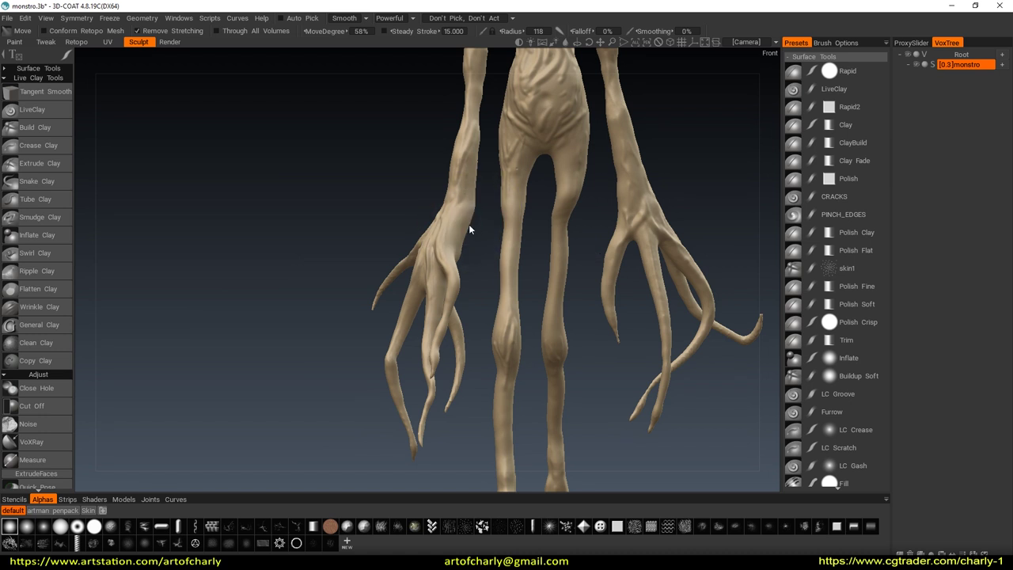
Pick Inflate Clay, then the PINCH_EDGES preset, zoom out, and shrink the pose mask to the finger tips
{"action": "mouse_move", "coordinate": [604, 262]}
{"action": "right_mouse_down"}
{"action": "mouse_move", "coordinate": [575, 337]}
{"action": "mouse_move", "coordinate": [601, 271]}
{"action": "mouse_move", "coordinate": [520, 226]}
{"action": "right_mouse_up"}
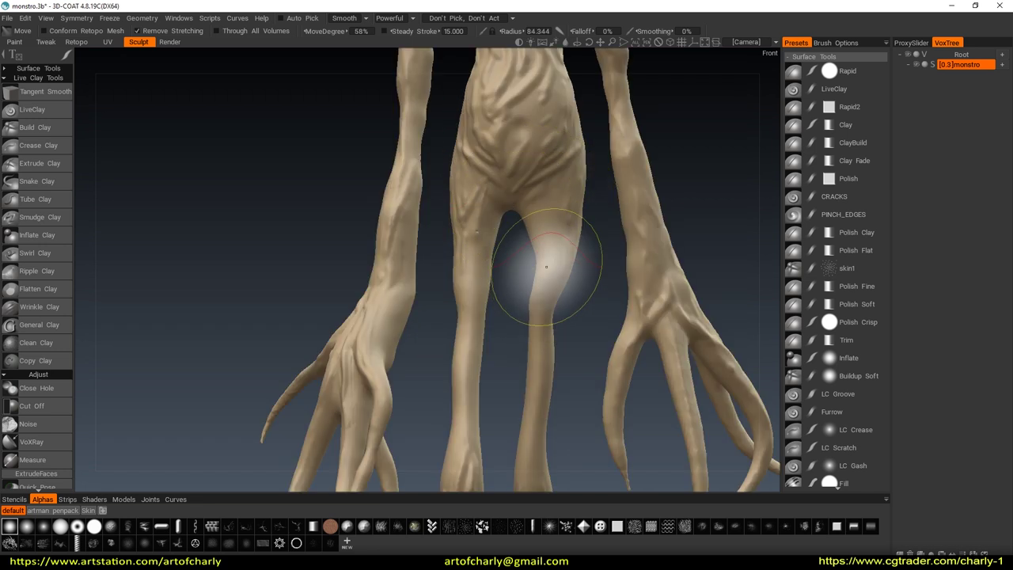
{"action": "key", "text": "space"}
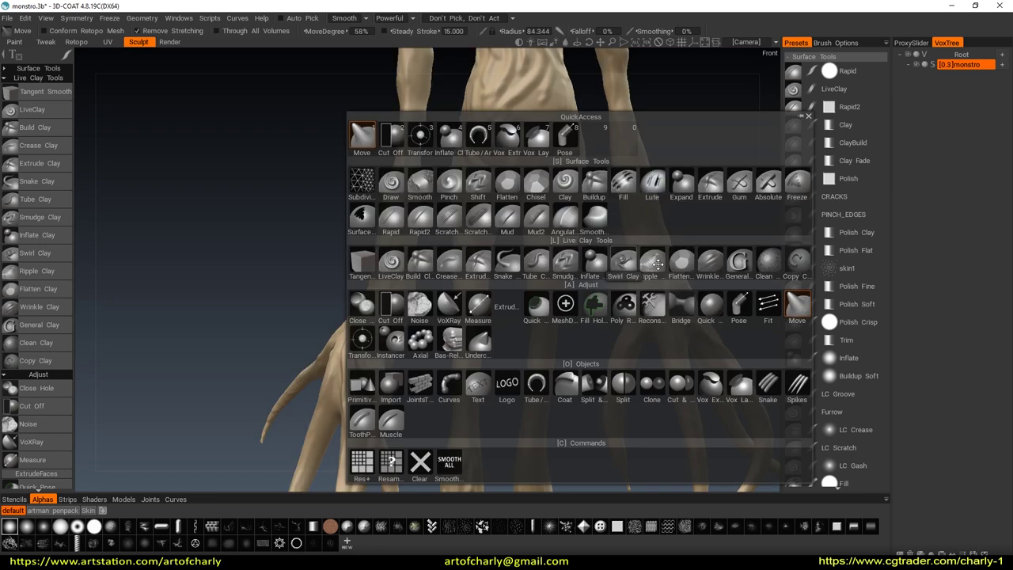
{"action": "left_click", "coordinate": [551, 305]}
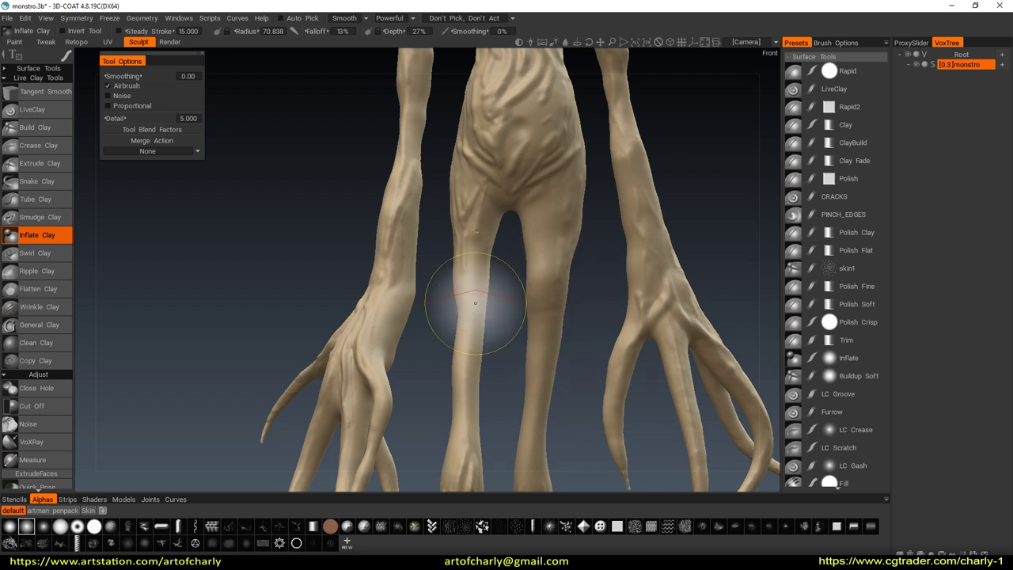
{"action": "left_click", "coordinate": [843, 214]}
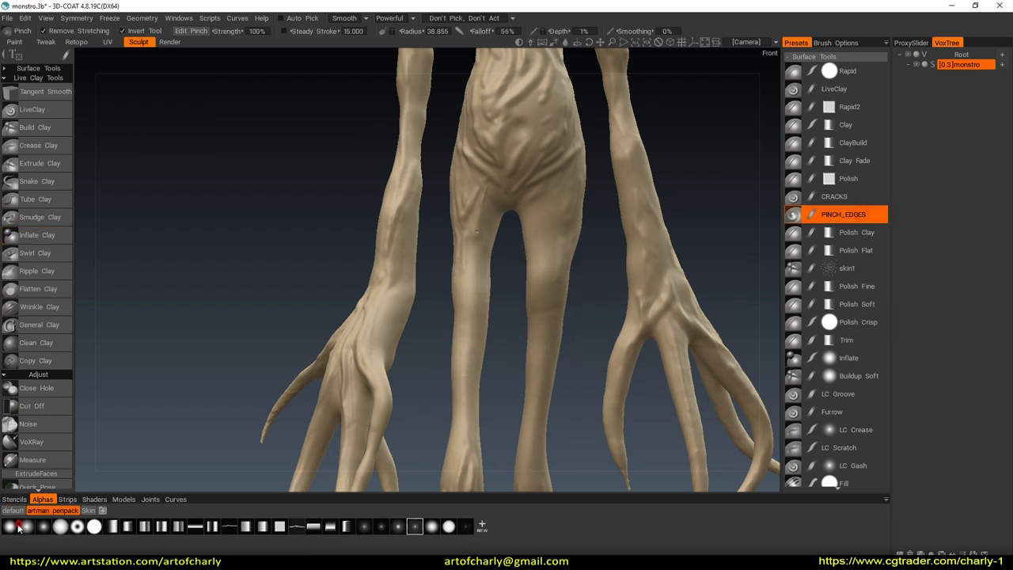
{"action": "mouse_move", "coordinate": [543, 317]}
{"action": "right_mouse_down"}
{"action": "mouse_move", "coordinate": [508, 302]}
{"action": "mouse_move", "coordinate": [562, 373]}
{"action": "mouse_move", "coordinate": [576, 214]}
{"action": "mouse_move", "coordinate": [575, 319]}
{"action": "right_mouse_up"}
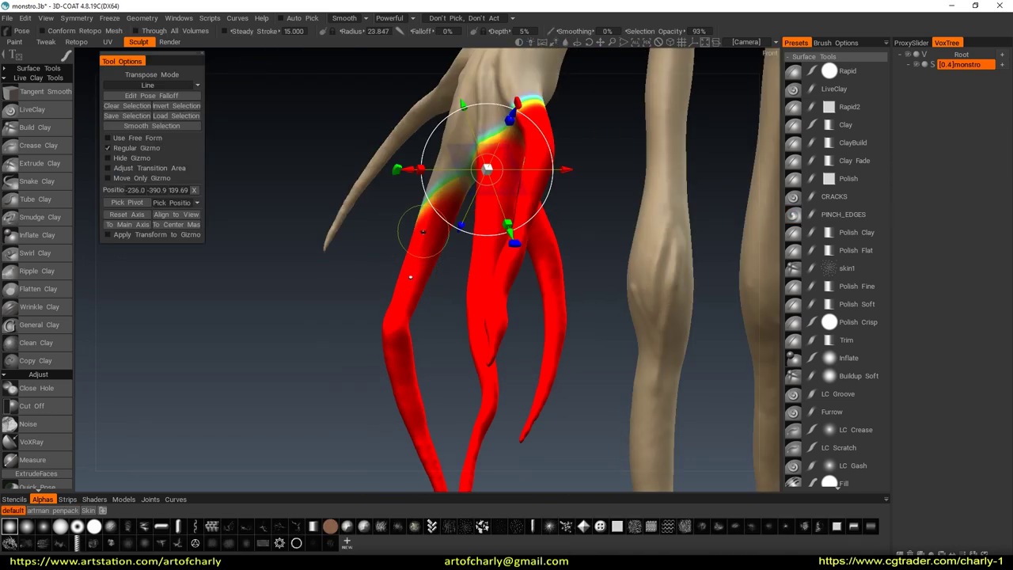
{"action": "left_click_drag", "start_coordinate": [424, 231], "coordinate": [448, 276]}
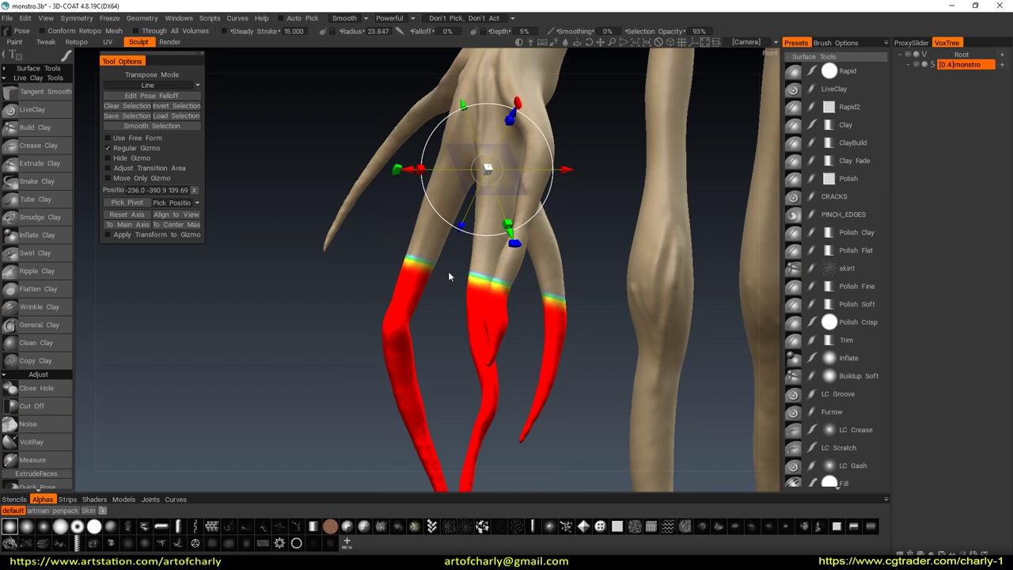
Extend the finger mask to the knuckles and set Transpose Mode to Paint Select
{"action": "left_click_drag", "start_coordinate": [475, 150], "coordinate": [440, 237]}
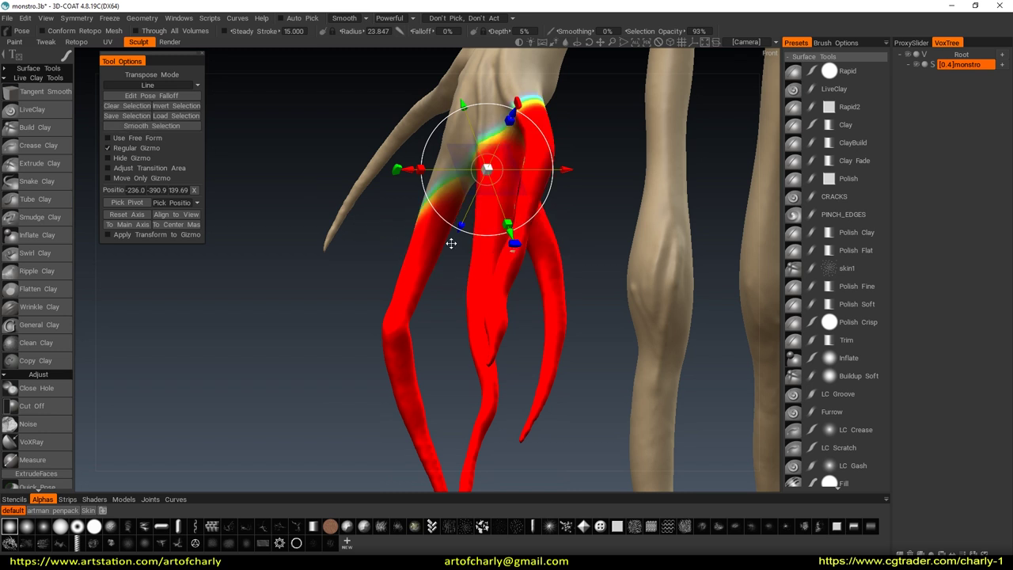
{"action": "left_click", "coordinate": [157, 82]}
{"action": "left_click", "coordinate": [152, 89]}
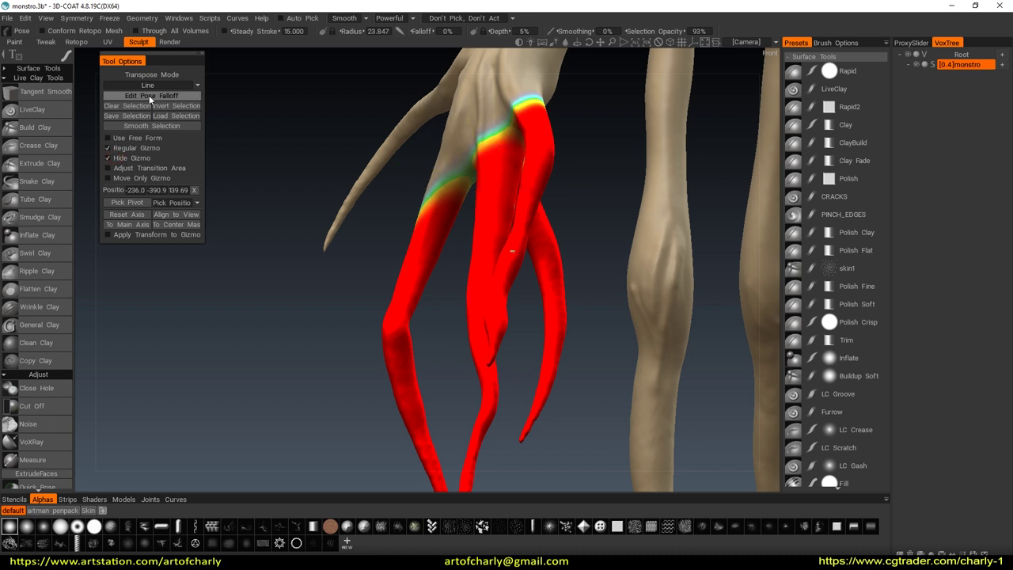
{"action": "left_click", "coordinate": [147, 87]}
{"action": "left_click", "coordinate": [132, 127]}
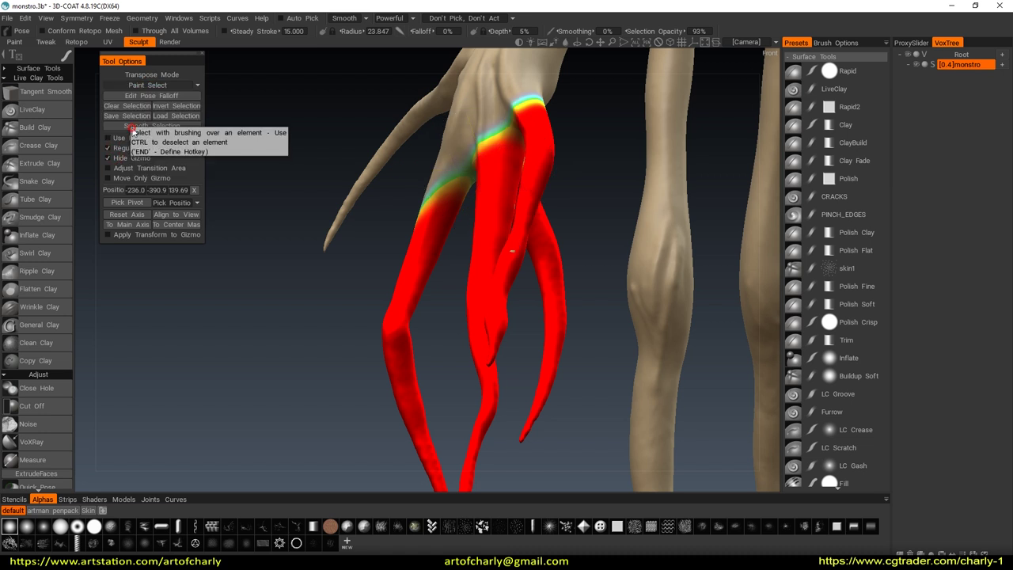
Switch to a polygon lasso stroke and deselect the second finger from the pose selection
{"action": "mouse_move", "coordinate": [442, 264]}
{"action": "middle_mouse_down"}
{"action": "mouse_move", "coordinate": [464, 238]}
{"action": "mouse_move", "coordinate": [443, 197]}
{"action": "mouse_move", "coordinate": [394, 227]}
{"action": "middle_mouse_up"}
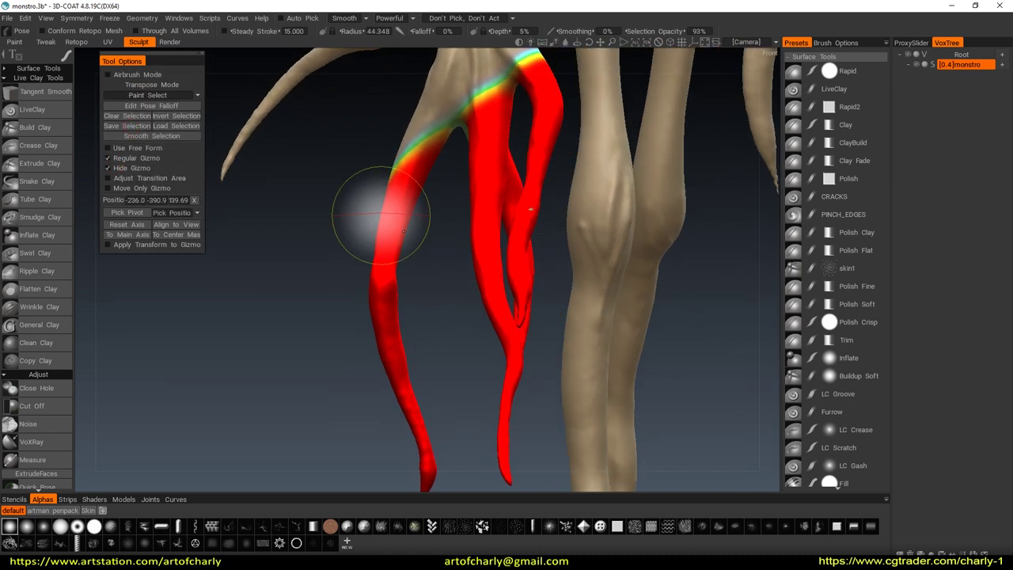
{"action": "mouse_move", "coordinate": [394, 181]}
{"action": "middle_mouse_down"}
{"action": "mouse_move", "coordinate": [441, 407]}
{"action": "mouse_move", "coordinate": [433, 333]}
{"action": "mouse_move", "coordinate": [473, 204]}
{"action": "mouse_move", "coordinate": [454, 259]}
{"action": "middle_mouse_up"}
{"action": "mouse_move", "coordinate": [430, 227]}
{"action": "middle_mouse_down"}
{"action": "mouse_move", "coordinate": [658, 213]}
{"action": "mouse_move", "coordinate": [465, 274]}
{"action": "mouse_move", "coordinate": [570, 242]}
{"action": "mouse_move", "coordinate": [607, 250]}
{"action": "mouse_move", "coordinate": [561, 208]}
{"action": "mouse_move", "coordinate": [663, 262]}
{"action": "mouse_move", "coordinate": [592, 273]}
{"action": "middle_mouse_up"}
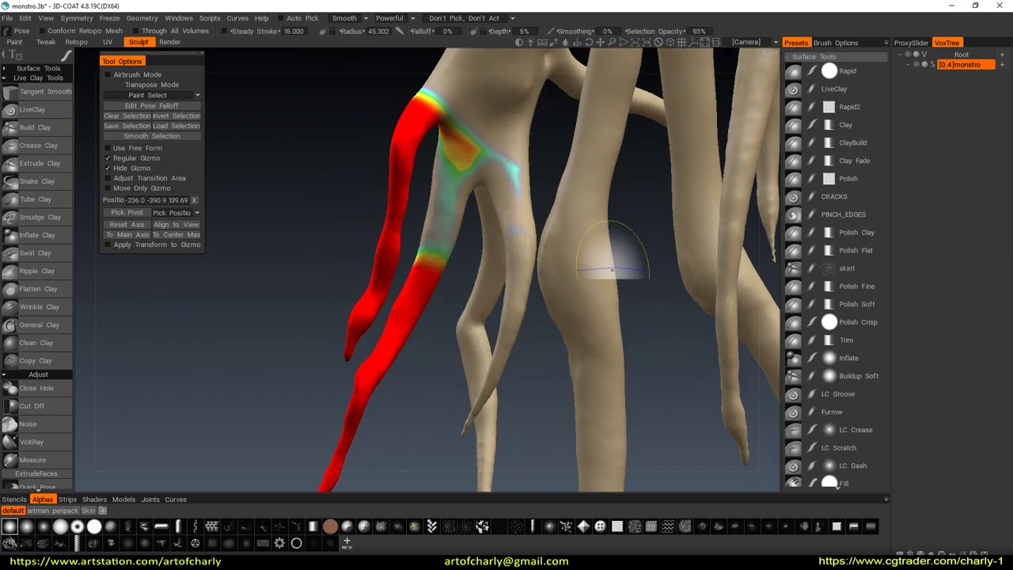
{"action": "mouse_move", "coordinate": [489, 238]}
{"action": "middle_mouse_down"}
{"action": "mouse_move", "coordinate": [524, 208]}
{"action": "mouse_move", "coordinate": [533, 216]}
{"action": "middle_mouse_up"}
{"action": "key", "text": "b"}
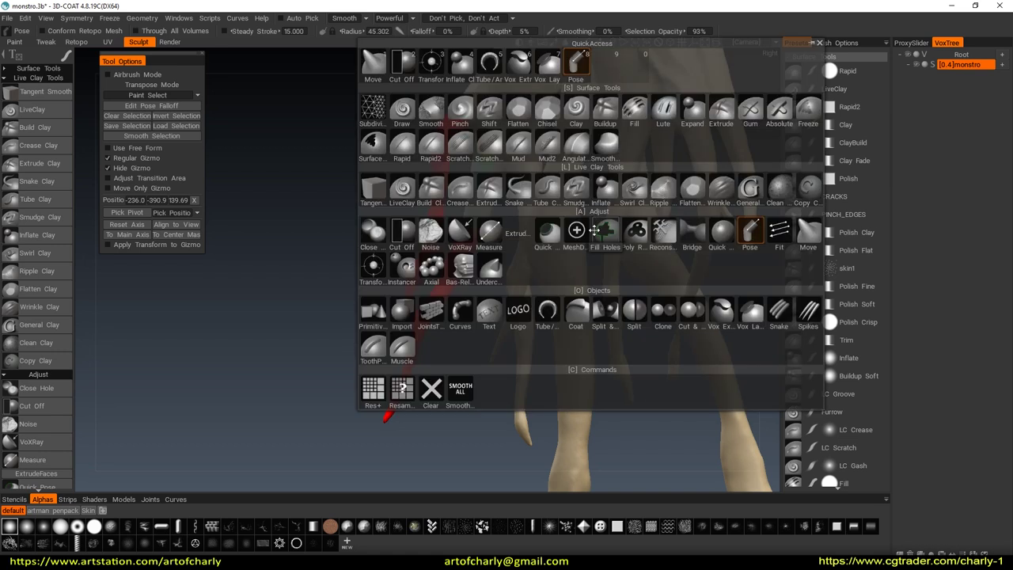
{"action": "key", "text": "e"}
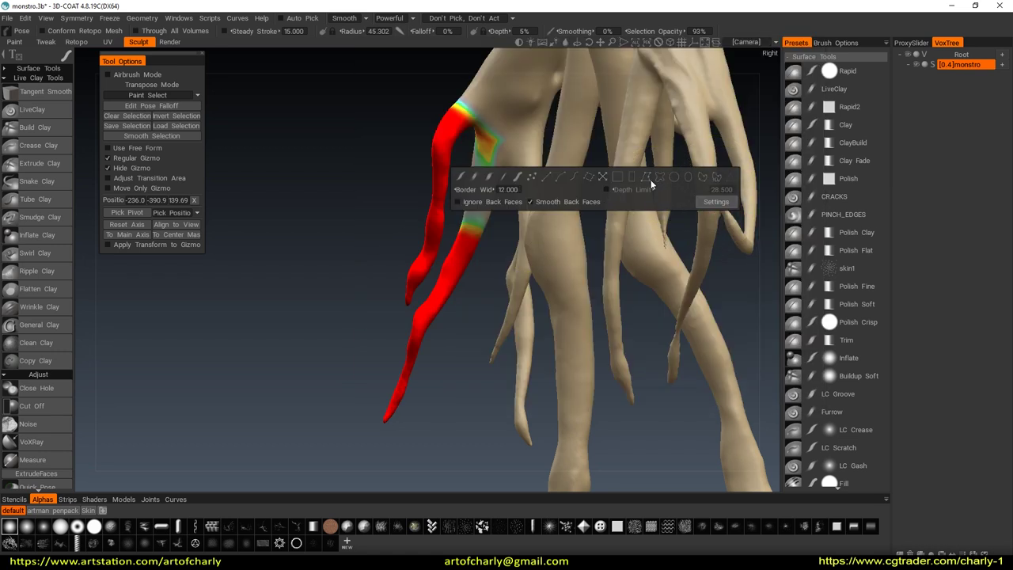
{"action": "left_click", "coordinate": [651, 179]}
{"action": "left_click", "coordinate": [470, 140]}
Swing the still-masked finger to a new position with the gizmo
{"action": "mouse_move", "coordinate": [471, 141]}
{"action": "middle_mouse_down"}
{"action": "mouse_move", "coordinate": [465, 184]}
{"action": "mouse_move", "coordinate": [520, 186]}
{"action": "mouse_move", "coordinate": [508, 234]}
{"action": "mouse_move", "coordinate": [481, 255]}
{"action": "middle_mouse_up"}
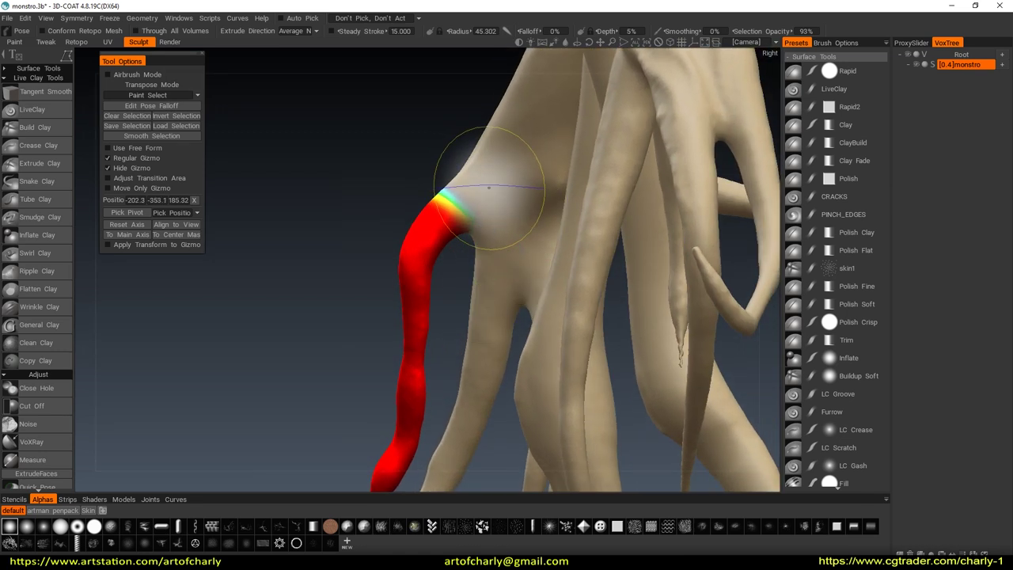
{"action": "middle_click_drag", "start_coordinate": [488, 188], "coordinate": [413, 288]}
{"action": "mouse_move", "coordinate": [604, 310]}
{"action": "middle_mouse_down"}
{"action": "mouse_move", "coordinate": [604, 282]}
{"action": "mouse_move", "coordinate": [550, 299]}
{"action": "mouse_move", "coordinate": [577, 311]}
{"action": "mouse_move", "coordinate": [505, 216]}
{"action": "mouse_move", "coordinate": [551, 160]}
{"action": "middle_mouse_up"}
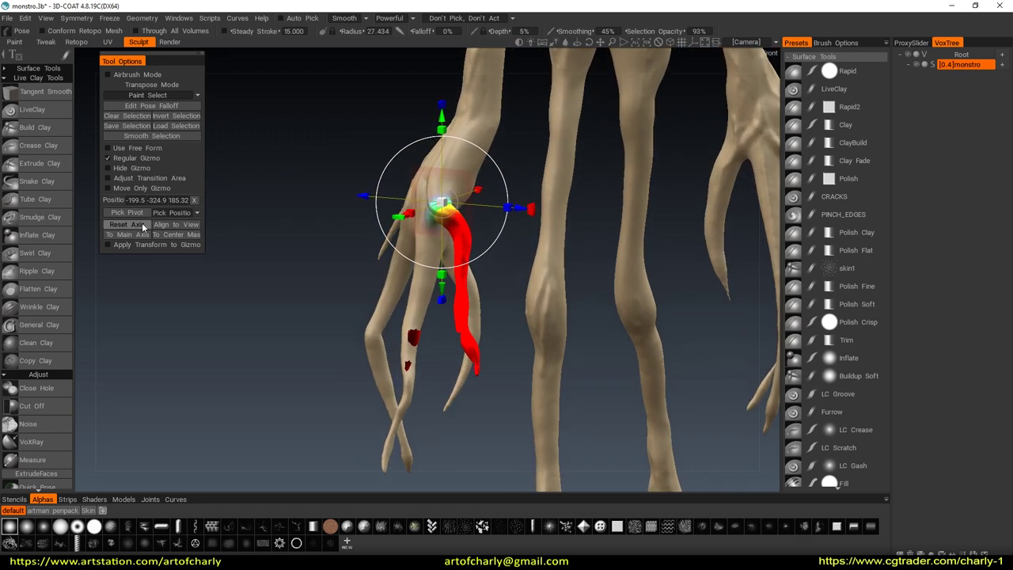
{"action": "mouse_move", "coordinate": [457, 105]}
{"action": "middle_mouse_down"}
{"action": "mouse_move", "coordinate": [407, 82]}
{"action": "mouse_move", "coordinate": [577, 274]}
{"action": "mouse_move", "coordinate": [532, 308]}
{"action": "mouse_move", "coordinate": [481, 259]}
{"action": "mouse_move", "coordinate": [438, 275]}
{"action": "mouse_move", "coordinate": [599, 244]}
{"action": "mouse_move", "coordinate": [607, 328]}
{"action": "mouse_move", "coordinate": [601, 254]}
{"action": "mouse_move", "coordinate": [536, 193]}
{"action": "middle_mouse_up"}
{"action": "mouse_move", "coordinate": [459, 212]}
{"action": "left_mouse_down"}
{"action": "mouse_move", "coordinate": [468, 136]}
{"action": "mouse_move", "coordinate": [464, 144]}
{"action": "left_mouse_up"}
{"action": "mouse_move", "coordinate": [464, 145]}
{"action": "middle_mouse_down"}
{"action": "mouse_move", "coordinate": [618, 351]}
{"action": "mouse_move", "coordinate": [547, 360]}
{"action": "mouse_move", "coordinate": [600, 287]}
{"action": "mouse_move", "coordinate": [592, 275]}
{"action": "middle_mouse_up"}
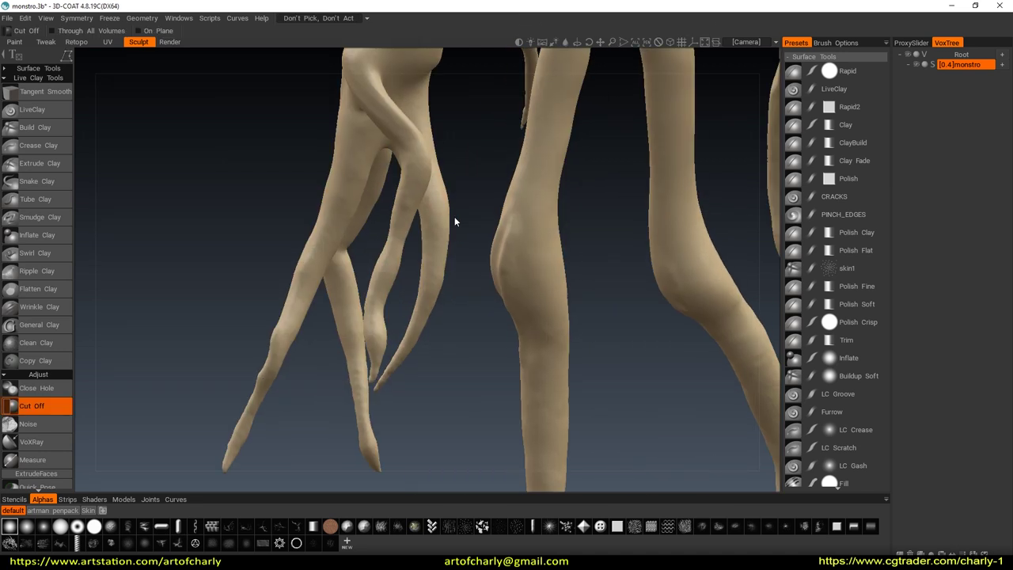
Cut off the limb tip to a flat cap with a Cut Off polyline
{"action": "key", "text": "space"}
{"action": "key", "text": "space"}
{"action": "left_click", "coordinate": [386, 372]}
{"action": "mouse_move", "coordinate": [459, 203]}
{"action": "middle_mouse_down"}
{"action": "mouse_move", "coordinate": [439, 329]}
{"action": "mouse_move", "coordinate": [430, 319]}
{"action": "mouse_move", "coordinate": [456, 236]}
{"action": "mouse_move", "coordinate": [450, 289]}
{"action": "mouse_move", "coordinate": [402, 314]}
{"action": "mouse_move", "coordinate": [527, 296]}
{"action": "mouse_move", "coordinate": [457, 329]}
{"action": "mouse_move", "coordinate": [480, 357]}
{"action": "mouse_move", "coordinate": [317, 348]}
{"action": "mouse_move", "coordinate": [318, 414]}
{"action": "mouse_move", "coordinate": [723, 383]}
{"action": "middle_mouse_up"}
{"action": "key", "text": "Return"}
{"action": "mouse_move", "coordinate": [446, 228]}
{"action": "middle_mouse_down"}
{"action": "mouse_move", "coordinate": [418, 287]}
{"action": "mouse_move", "coordinate": [467, 256]}
{"action": "mouse_move", "coordinate": [518, 269]}
{"action": "mouse_move", "coordinate": [437, 391]}
{"action": "mouse_move", "coordinate": [468, 258]}
{"action": "mouse_move", "coordinate": [527, 269]}
{"action": "mouse_move", "coordinate": [388, 249]}
{"action": "mouse_move", "coordinate": [448, 262]}
{"action": "mouse_move", "coordinate": [442, 156]}
{"action": "middle_mouse_up"}
Select the Move tool's Polish preset and inspect the hips, torso and legs
{"action": "key", "text": "m"}
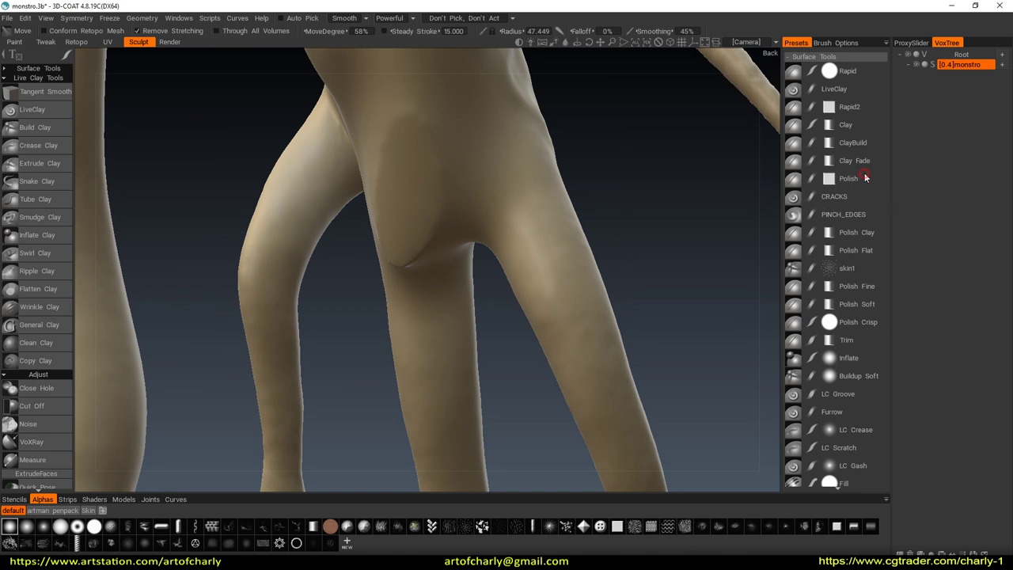
{"action": "left_click", "coordinate": [865, 177]}
{"action": "mouse_move", "coordinate": [415, 131]}
{"action": "middle_mouse_down"}
{"action": "mouse_move", "coordinate": [482, 188]}
{"action": "mouse_move", "coordinate": [406, 156]}
{"action": "middle_mouse_up"}
{"action": "mouse_move", "coordinate": [445, 192]}
{"action": "middle_mouse_down"}
{"action": "mouse_move", "coordinate": [407, 267]}
{"action": "mouse_move", "coordinate": [513, 216]}
{"action": "mouse_move", "coordinate": [481, 233]}
{"action": "mouse_move", "coordinate": [473, 217]}
{"action": "middle_mouse_up"}
{"action": "mouse_move", "coordinate": [432, 263]}
{"action": "middle_mouse_down"}
{"action": "mouse_move", "coordinate": [584, 210]}
{"action": "mouse_move", "coordinate": [563, 253]}
{"action": "mouse_move", "coordinate": [616, 297]}
{"action": "mouse_move", "coordinate": [626, 290]}
{"action": "mouse_move", "coordinate": [637, 355]}
{"action": "middle_mouse_up"}
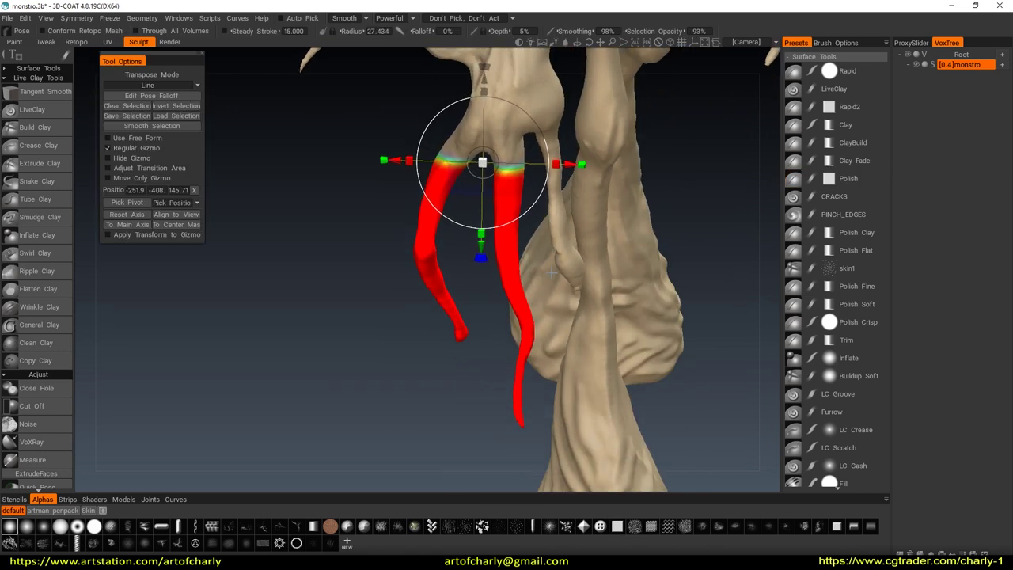
Mask one left-hand finger, pose it into a new position, then clear the mask
{"action": "left_click_drag", "start_coordinate": [506, 175], "coordinate": [508, 360]}
{"action": "mouse_move", "coordinate": [508, 360]}
{"action": "middle_mouse_down"}
{"action": "mouse_move", "coordinate": [554, 316]}
{"action": "mouse_move", "coordinate": [592, 300]}
{"action": "mouse_move", "coordinate": [612, 349]}
{"action": "mouse_move", "coordinate": [568, 288]}
{"action": "mouse_move", "coordinate": [568, 248]}
{"action": "middle_mouse_up"}
{"action": "mouse_move", "coordinate": [412, 133]}
{"action": "middle_mouse_down"}
{"action": "mouse_move", "coordinate": [626, 282]}
{"action": "mouse_move", "coordinate": [578, 208]}
{"action": "mouse_move", "coordinate": [491, 184]}
{"action": "middle_mouse_up"}
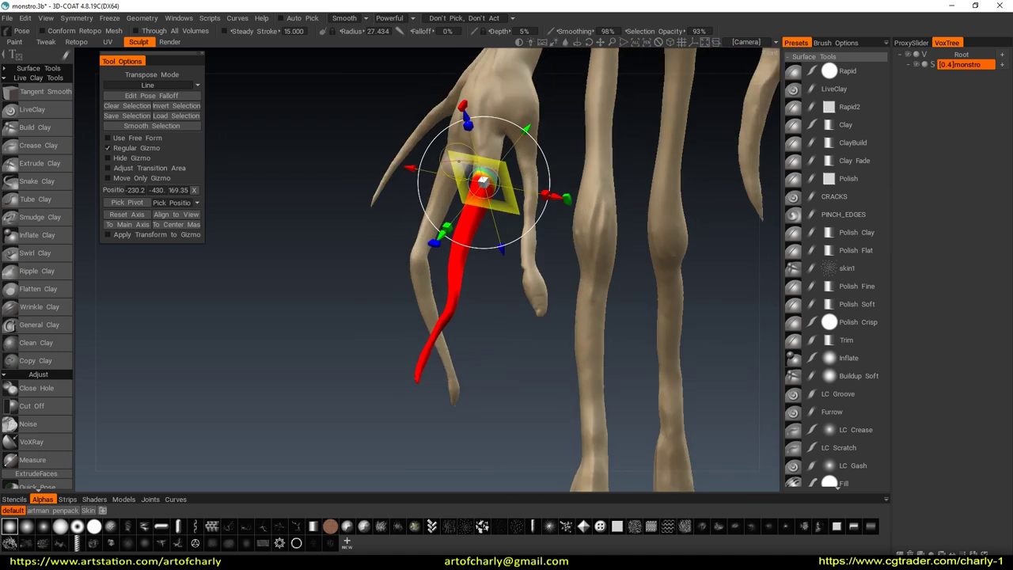
{"action": "left_click_drag", "start_coordinate": [483, 182], "coordinate": [486, 240]}
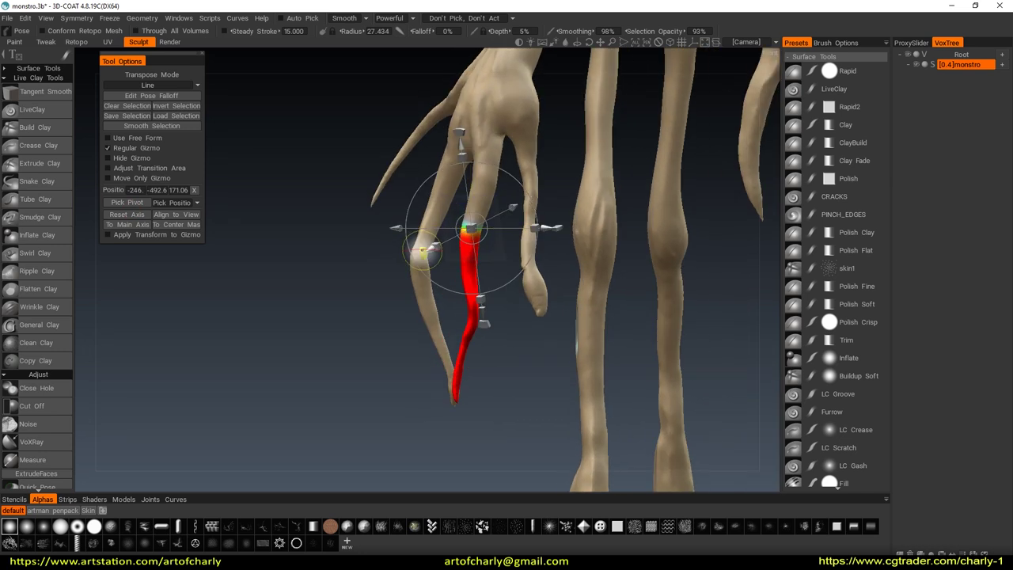
{"action": "left_click", "coordinate": [338, 154]}
With the Move tool (M) and a smaller brush, reshape the dangling left-hand fingers
{"action": "key", "text": "m"}
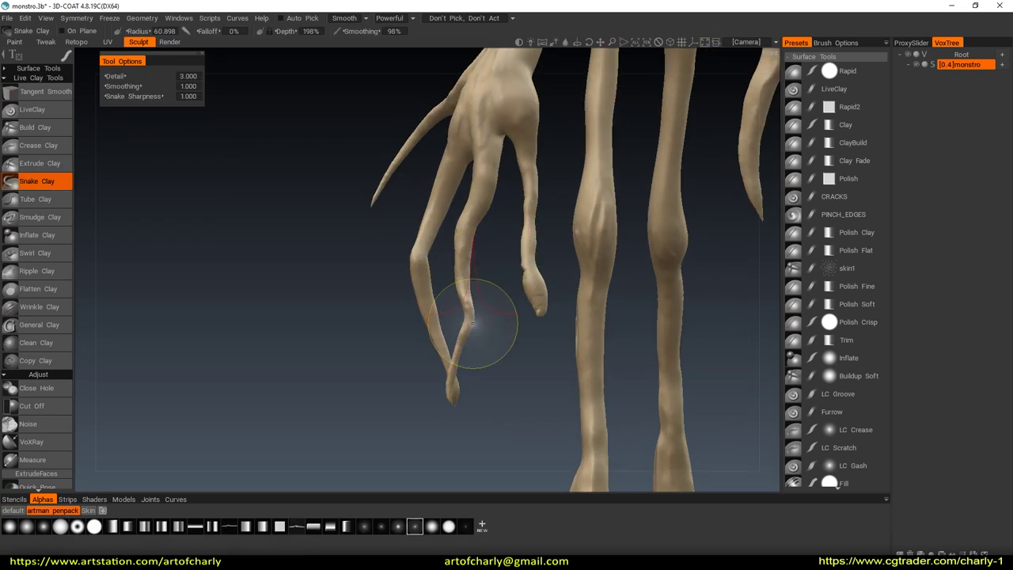
{"action": "mouse_move", "coordinate": [481, 327]}
{"action": "middle_mouse_down"}
{"action": "mouse_move", "coordinate": [449, 418]}
{"action": "mouse_move", "coordinate": [418, 301]}
{"action": "mouse_move", "coordinate": [458, 304]}
{"action": "mouse_move", "coordinate": [549, 193]}
{"action": "mouse_move", "coordinate": [576, 267]}
{"action": "middle_mouse_up"}
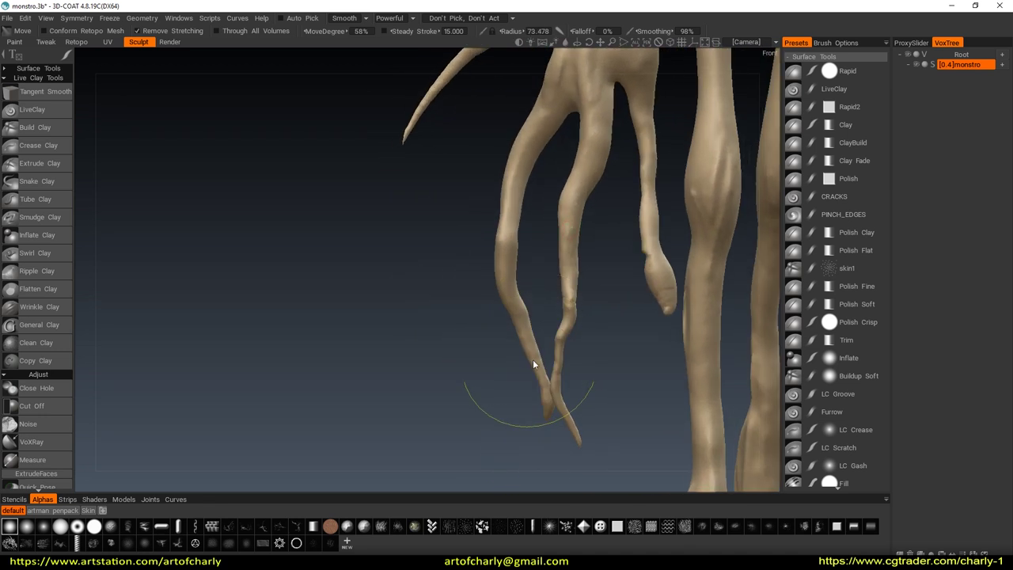
{"action": "mouse_move", "coordinate": [581, 316]}
{"action": "middle_mouse_down"}
{"action": "mouse_move", "coordinate": [621, 314]}
{"action": "mouse_move", "coordinate": [626, 373]}
{"action": "mouse_move", "coordinate": [546, 332]}
{"action": "mouse_move", "coordinate": [503, 286]}
{"action": "mouse_move", "coordinate": [494, 378]}
{"action": "mouse_move", "coordinate": [536, 260]}
{"action": "mouse_move", "coordinate": [586, 296]}
{"action": "mouse_move", "coordinate": [522, 282]}
{"action": "mouse_move", "coordinate": [552, 293]}
{"action": "mouse_move", "coordinate": [520, 340]}
{"action": "middle_mouse_up"}
{"action": "right_click_drag", "start_coordinate": [520, 340], "coordinate": [531, 317]}
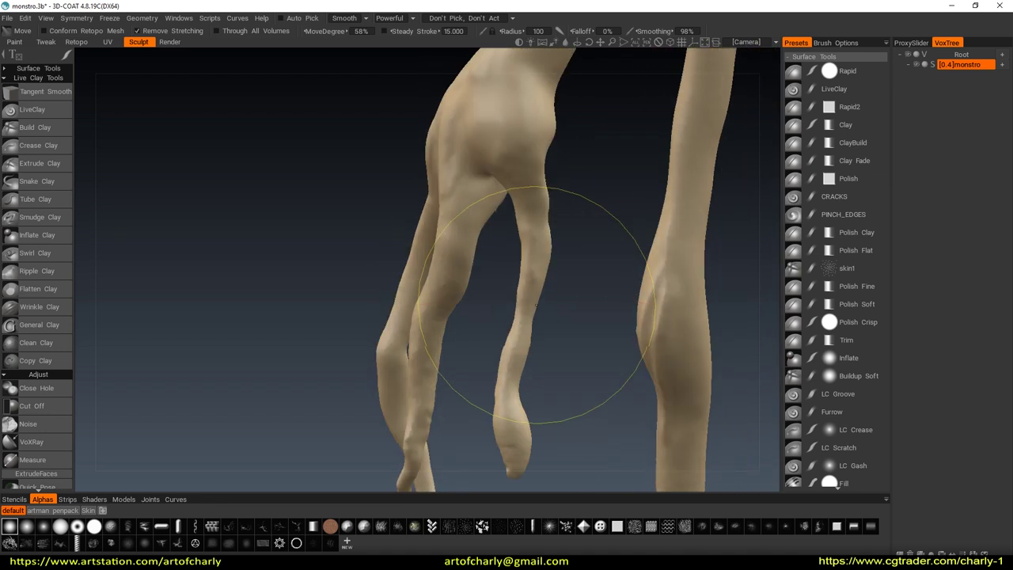
{"action": "mouse_move", "coordinate": [531, 316]}
{"action": "middle_mouse_down"}
{"action": "mouse_move", "coordinate": [565, 362]}
{"action": "mouse_move", "coordinate": [645, 365]}
{"action": "mouse_move", "coordinate": [627, 364]}
{"action": "middle_mouse_up"}
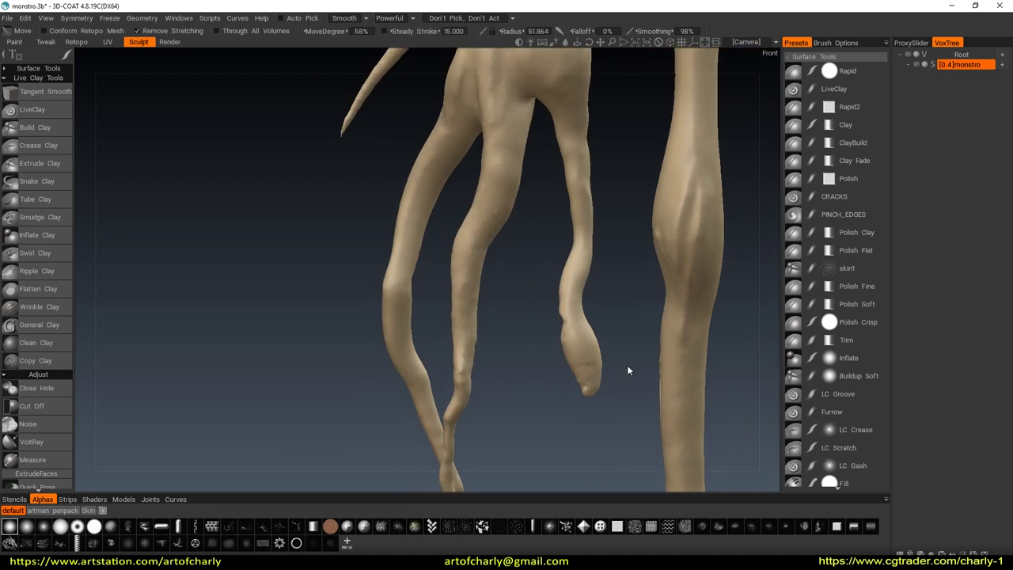
{"action": "mouse_move", "coordinate": [565, 373]}
{"action": "middle_mouse_down"}
{"action": "mouse_move", "coordinate": [586, 368]}
{"action": "mouse_move", "coordinate": [595, 451]}
{"action": "mouse_move", "coordinate": [554, 382]}
{"action": "middle_mouse_up"}
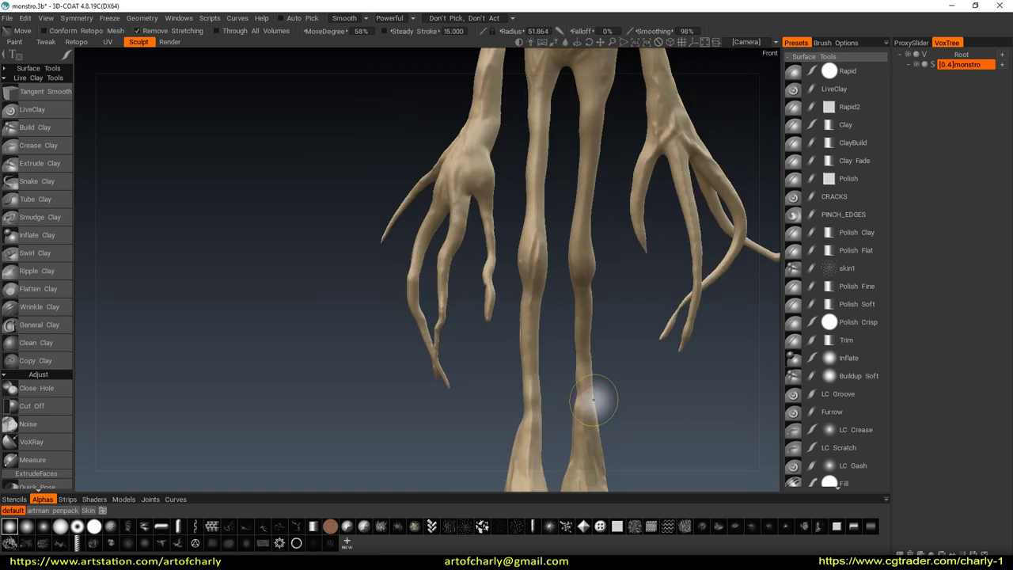
{"action": "mouse_move", "coordinate": [590, 399]}
{"action": "middle_mouse_down"}
{"action": "mouse_move", "coordinate": [600, 425]}
{"action": "mouse_move", "coordinate": [611, 248]}
{"action": "mouse_move", "coordinate": [568, 335]}
{"action": "mouse_move", "coordinate": [513, 292]}
{"action": "mouse_move", "coordinate": [515, 301]}
{"action": "middle_mouse_up"}
{"action": "mouse_move", "coordinate": [525, 266]}
{"action": "middle_mouse_down"}
{"action": "mouse_move", "coordinate": [576, 373]}
{"action": "mouse_move", "coordinate": [585, 319]}
{"action": "mouse_move", "coordinate": [667, 285]}
{"action": "mouse_move", "coordinate": [549, 292]}
{"action": "middle_mouse_up"}
Zoom and orbit to a close side-on view of the left hand and leg
{"action": "scroll", "coordinate": [585, 319], "scroll_direction": "down", "scroll_amount": 3}
{"action": "scroll", "coordinate": [498, 262], "scroll_direction": "up", "scroll_amount": 2}
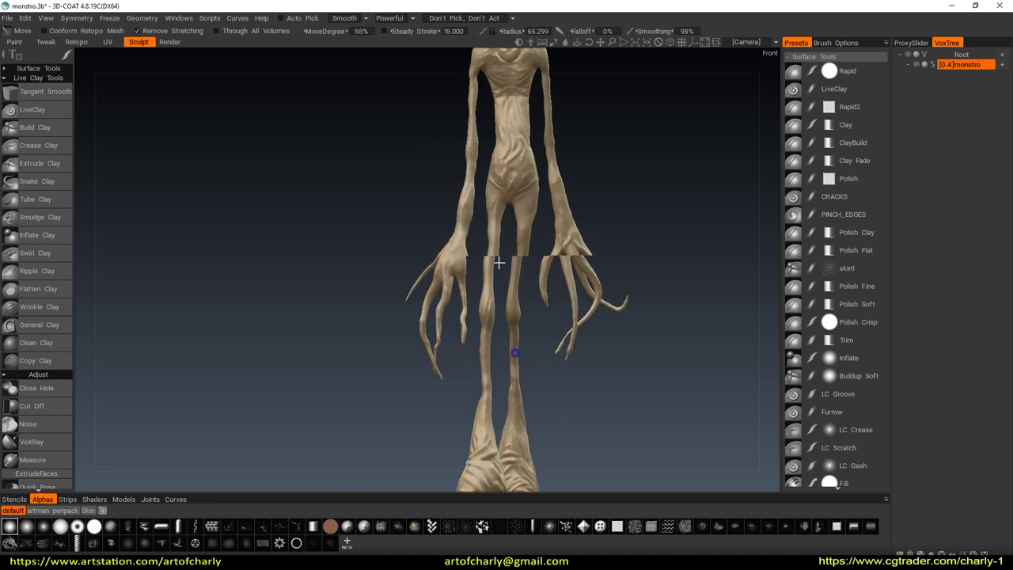
{"action": "scroll", "coordinate": [515, 328], "scroll_direction": "up", "scroll_amount": 2}
{"action": "scroll", "coordinate": [522, 336], "scroll_direction": "up", "scroll_amount": 1}
{"action": "middle_click_drag", "start_coordinate": [522, 335], "coordinate": [564, 346]}
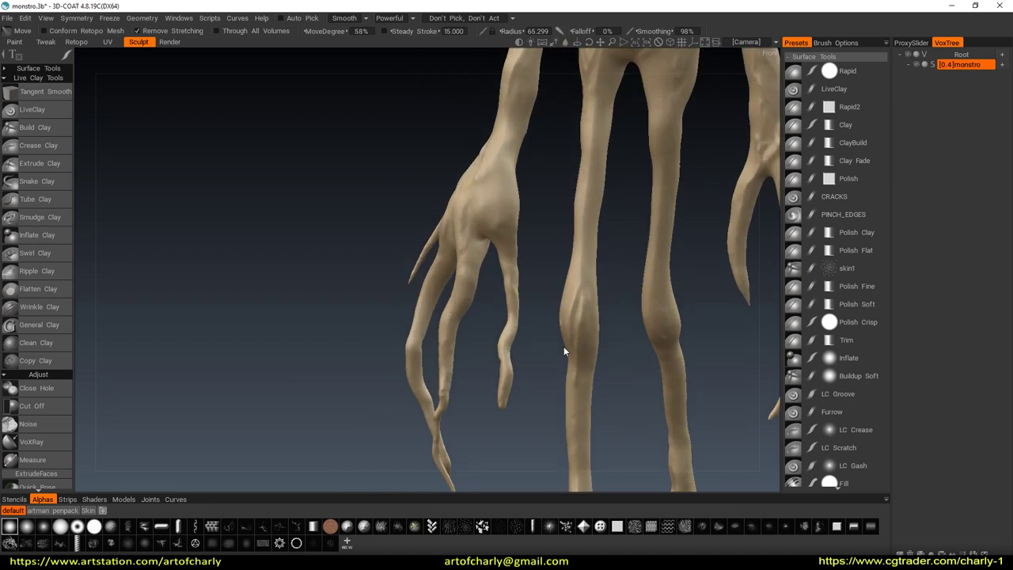
{"action": "scroll", "coordinate": [564, 346], "scroll_direction": "up", "scroll_amount": 2}
{"action": "scroll", "coordinate": [570, 334], "scroll_direction": "up", "scroll_amount": 2}
{"action": "mouse_move", "coordinate": [586, 289]}
{"action": "middle_mouse_down"}
{"action": "mouse_move", "coordinate": [586, 270]}
{"action": "mouse_move", "coordinate": [586, 348]}
{"action": "mouse_move", "coordinate": [538, 350]}
{"action": "mouse_move", "coordinate": [544, 319]}
{"action": "mouse_move", "coordinate": [577, 324]}
{"action": "mouse_move", "coordinate": [572, 403]}
{"action": "mouse_move", "coordinate": [620, 349]}
{"action": "mouse_move", "coordinate": [539, 334]}
{"action": "middle_mouse_up"}
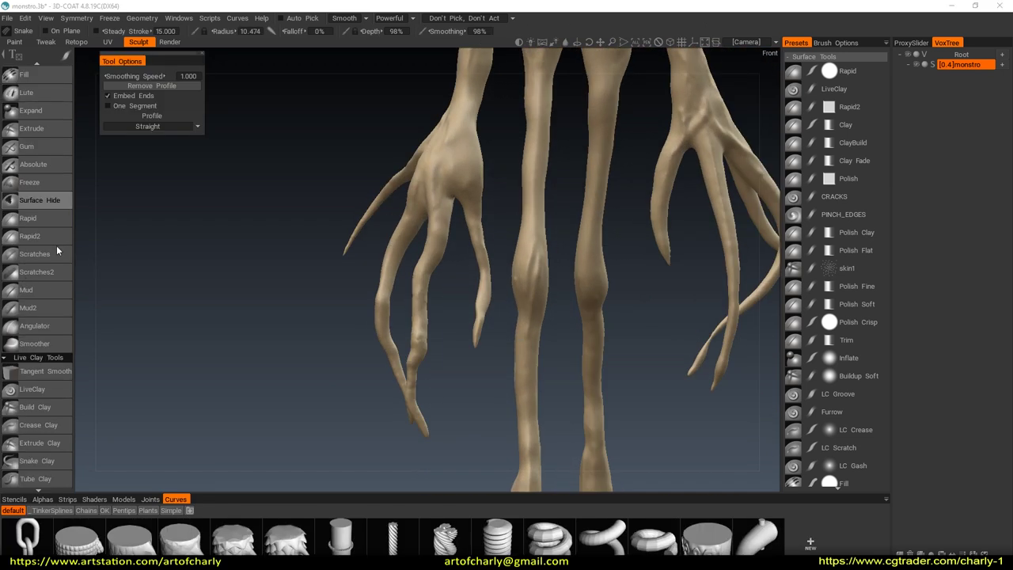
Pick the Freeze tool and frame the clawed hand's lower fingers from the front
{"action": "left_click", "coordinate": [40, 184]}
{"action": "mouse_move", "coordinate": [375, 292]}
{"action": "middle_mouse_down"}
{"action": "mouse_move", "coordinate": [425, 277]}
{"action": "mouse_move", "coordinate": [457, 353]}
{"action": "middle_mouse_up"}
{"action": "right_click_drag", "start_coordinate": [465, 339], "coordinate": [486, 354]}
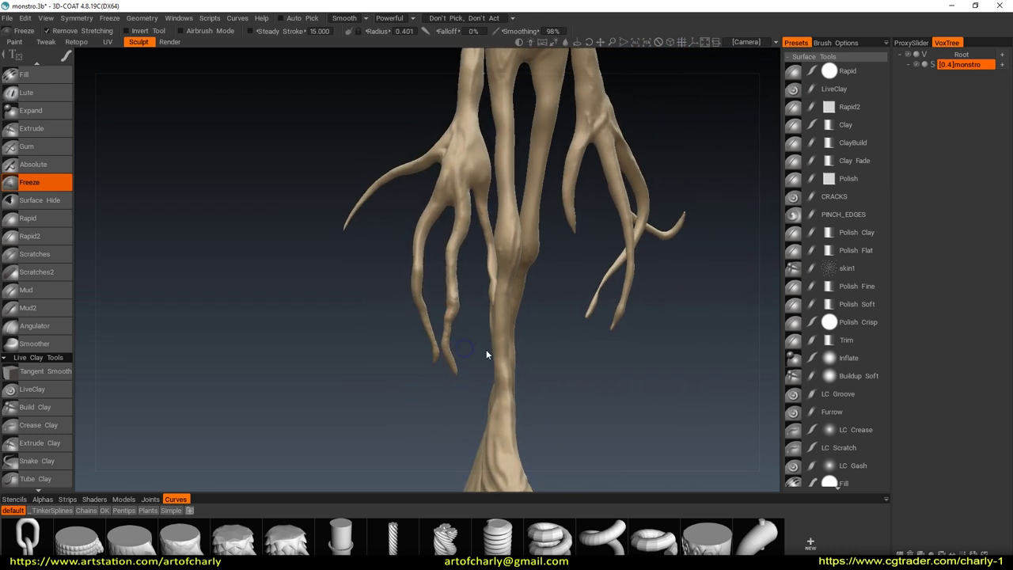
{"action": "scroll", "coordinate": [486, 355], "scroll_direction": "up", "scroll_amount": 3}
{"action": "mouse_move", "coordinate": [453, 319]}
{"action": "right_mouse_down"}
{"action": "mouse_move", "coordinate": [475, 165]}
{"action": "mouse_move", "coordinate": [484, 327]}
{"action": "mouse_move", "coordinate": [502, 346]}
{"action": "mouse_move", "coordinate": [505, 327]}
{"action": "right_mouse_up"}
{"action": "key", "text": "space"}
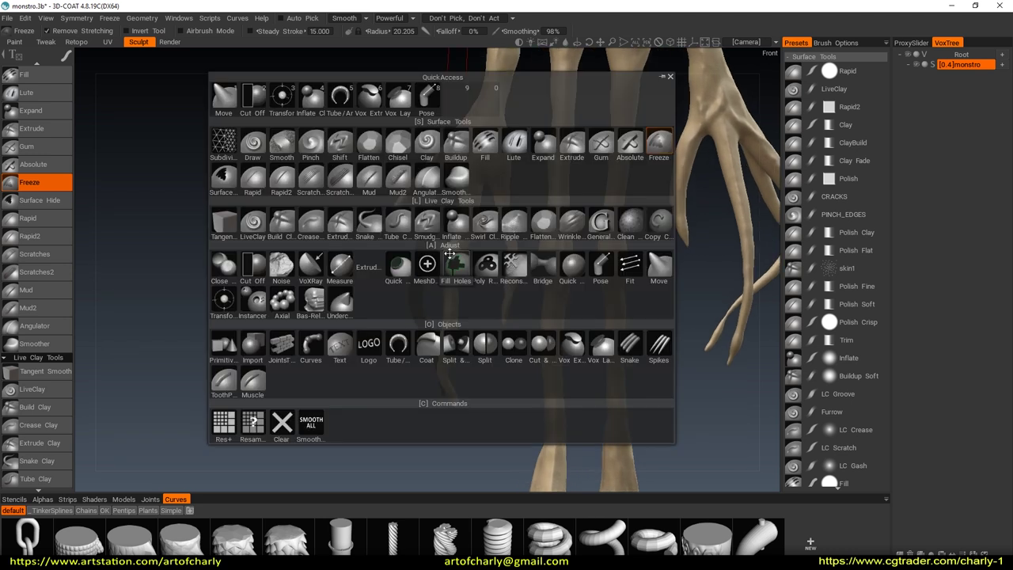
Stretch the lower finger downward with the Move tool and extend its tip
{"action": "left_click", "coordinate": [227, 96]}
{"action": "mouse_move", "coordinate": [425, 266]}
{"action": "left_mouse_down"}
{"action": "mouse_move", "coordinate": [473, 330]}
{"action": "mouse_move", "coordinate": [437, 323]}
{"action": "mouse_move", "coordinate": [454, 435]}
{"action": "left_mouse_up"}
{"action": "left_click_drag", "start_coordinate": [443, 357], "coordinate": [433, 346]}
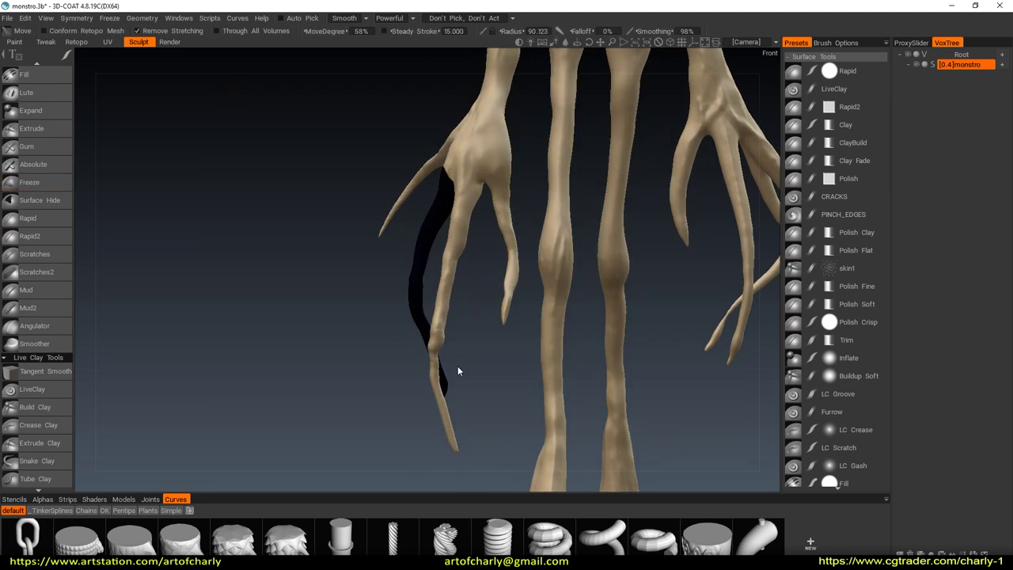
{"action": "left_click_drag", "start_coordinate": [449, 457], "coordinate": [460, 465]}
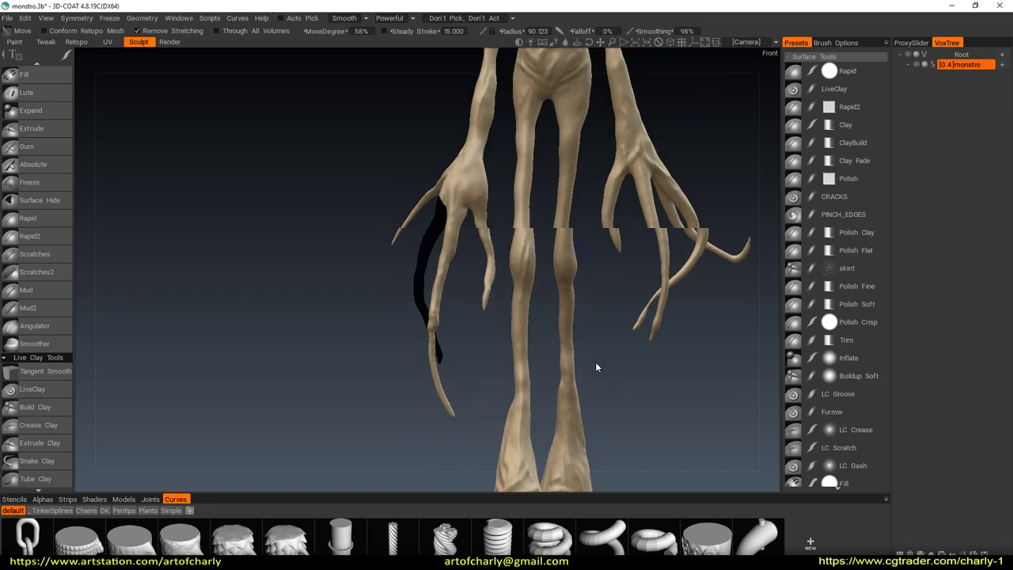
{"action": "left_click_drag", "start_coordinate": [582, 246], "coordinate": [596, 315]}
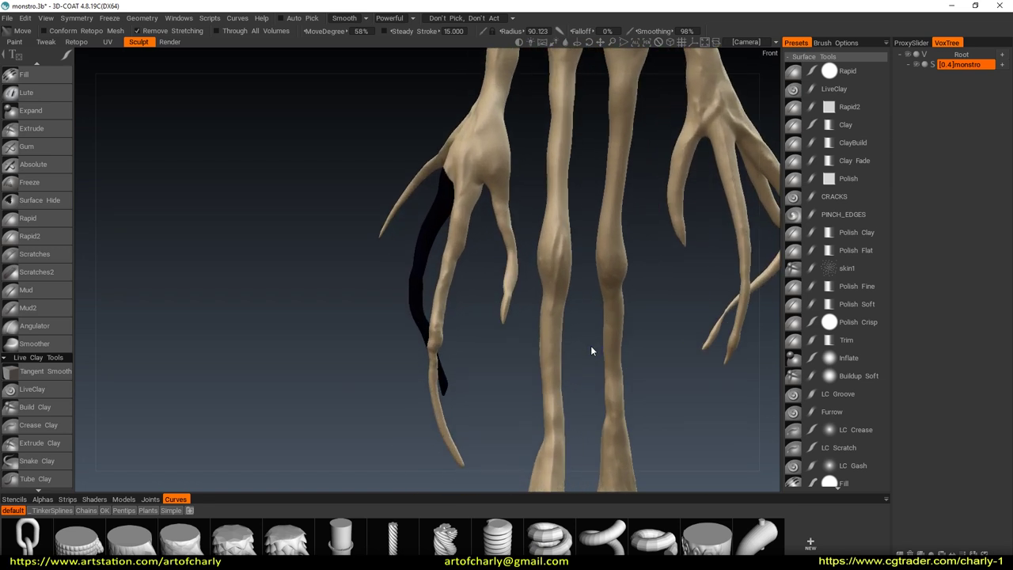
Freeze the long finger of the left hand, then clear the freeze mask
{"action": "key", "text": "f"}
{"action": "right_click_drag", "start_coordinate": [587, 350], "coordinate": [362, 385]}
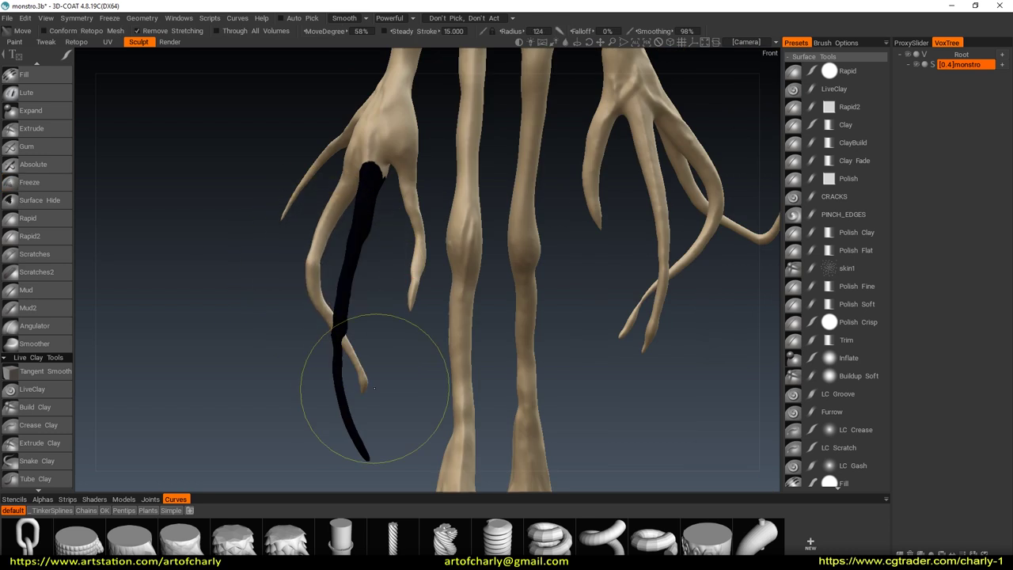
{"action": "left_click", "coordinate": [109, 17]}
{"action": "left_click", "coordinate": [135, 35]}
With the Pose tool, swing the marked finger down and to the left, then clear the selection
{"action": "right_click_drag", "start_coordinate": [422, 237], "coordinate": [412, 356]}
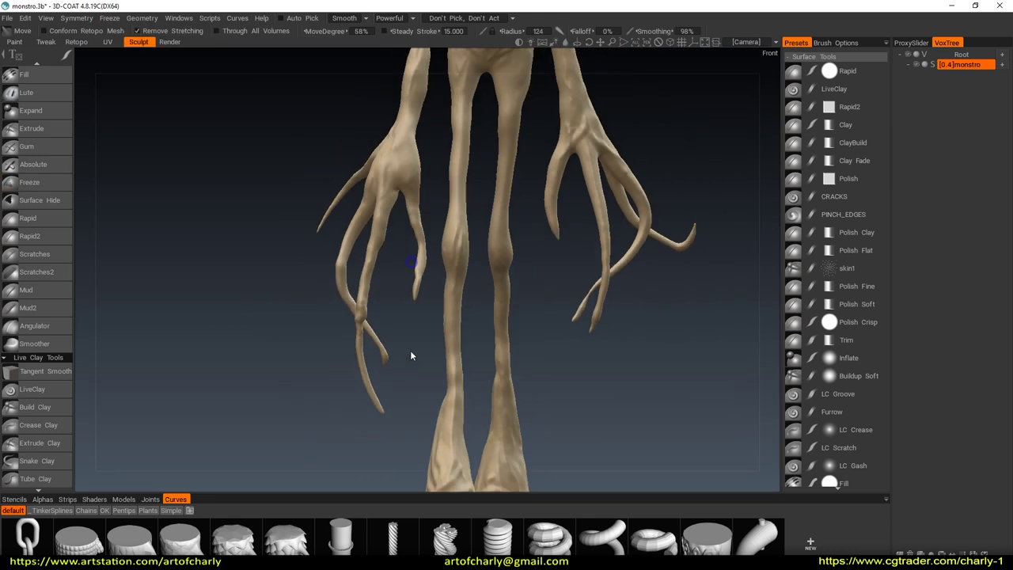
{"action": "left_click_drag", "start_coordinate": [408, 332], "coordinate": [408, 372]}
{"action": "mouse_move", "coordinate": [247, 199]}
{"action": "right_mouse_down"}
{"action": "mouse_move", "coordinate": [443, 240]}
{"action": "mouse_move", "coordinate": [419, 272]}
{"action": "mouse_move", "coordinate": [391, 228]}
{"action": "mouse_move", "coordinate": [467, 198]}
{"action": "mouse_move", "coordinate": [436, 156]}
{"action": "mouse_move", "coordinate": [407, 256]}
{"action": "right_mouse_up"}
{"action": "left_click_drag", "start_coordinate": [407, 256], "coordinate": [467, 253]}
{"action": "mouse_move", "coordinate": [317, 261]}
{"action": "right_mouse_down"}
{"action": "mouse_move", "coordinate": [443, 324]}
{"action": "mouse_move", "coordinate": [368, 344]}
{"action": "mouse_move", "coordinate": [446, 366]}
{"action": "mouse_move", "coordinate": [480, 407]}
{"action": "mouse_move", "coordinate": [518, 325]}
{"action": "right_mouse_up"}
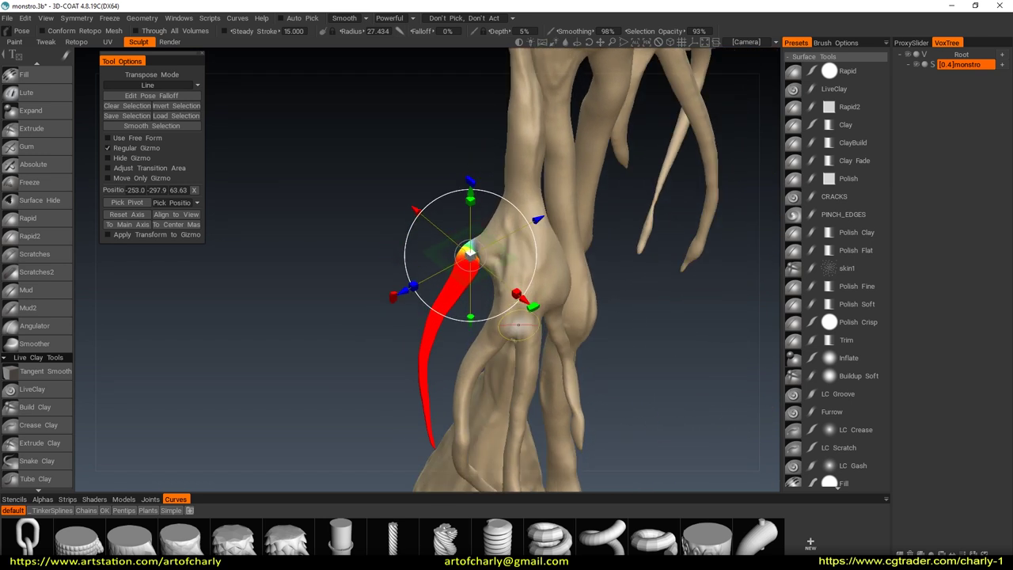
{"action": "left_click_drag", "start_coordinate": [470, 252], "coordinate": [471, 267]}
{"action": "mouse_move", "coordinate": [471, 268]}
{"action": "right_mouse_down"}
{"action": "mouse_move", "coordinate": [613, 306]}
{"action": "mouse_move", "coordinate": [638, 436]}
{"action": "mouse_move", "coordinate": [594, 356]}
{"action": "mouse_move", "coordinate": [595, 312]}
{"action": "mouse_move", "coordinate": [633, 335]}
{"action": "mouse_move", "coordinate": [620, 318]}
{"action": "mouse_move", "coordinate": [554, 317]}
{"action": "mouse_move", "coordinate": [396, 267]}
{"action": "mouse_move", "coordinate": [342, 389]}
{"action": "right_mouse_up"}
{"action": "mouse_move", "coordinate": [351, 321]}
{"action": "left_mouse_down"}
{"action": "mouse_move", "coordinate": [344, 190]}
{"action": "mouse_move", "coordinate": [376, 207]}
{"action": "mouse_move", "coordinate": [322, 248]}
{"action": "mouse_move", "coordinate": [332, 208]}
{"action": "left_mouse_up"}
{"action": "left_click", "coordinate": [127, 105]}
Orbit back to a front view and zoom in on the hands
{"action": "mouse_move", "coordinate": [293, 243]}
{"action": "right_mouse_down"}
{"action": "mouse_move", "coordinate": [360, 364]}
{"action": "mouse_move", "coordinate": [387, 362]}
{"action": "right_mouse_up"}
{"action": "scroll", "coordinate": [416, 216], "scroll_direction": "up", "scroll_amount": 1}
{"action": "scroll", "coordinate": [443, 210], "scroll_direction": "up", "scroll_amount": 5}
{"action": "scroll", "coordinate": [445, 212], "scroll_direction": "up", "scroll_amount": 2}
{"action": "key", "text": "space"}
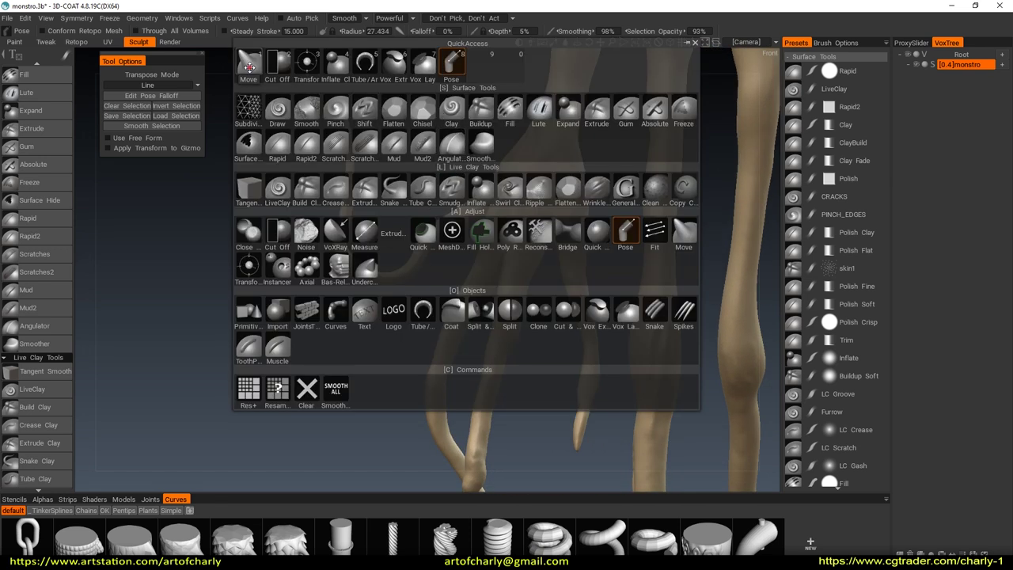
Curl the outer finger into a hook with the Move tool, then pick a larger-brush Move tool
{"action": "left_click", "coordinate": [249, 68]}
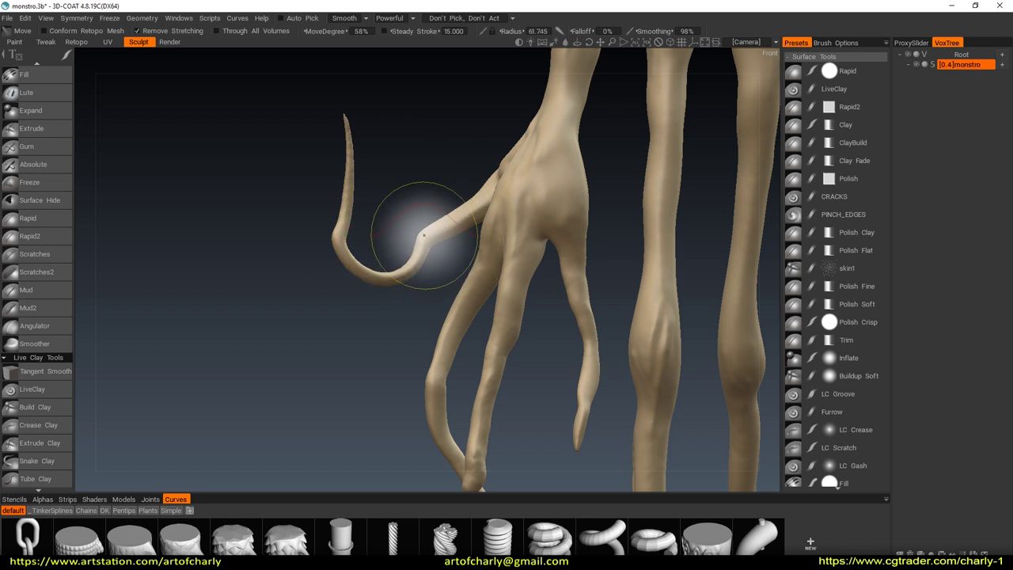
{"action": "left_click_drag", "start_coordinate": [425, 234], "coordinate": [423, 286]}
{"action": "scroll", "coordinate": [581, 287], "scroll_direction": "down", "scroll_amount": 5}
{"action": "scroll", "coordinate": [610, 317], "scroll_direction": "down", "scroll_amount": 3}
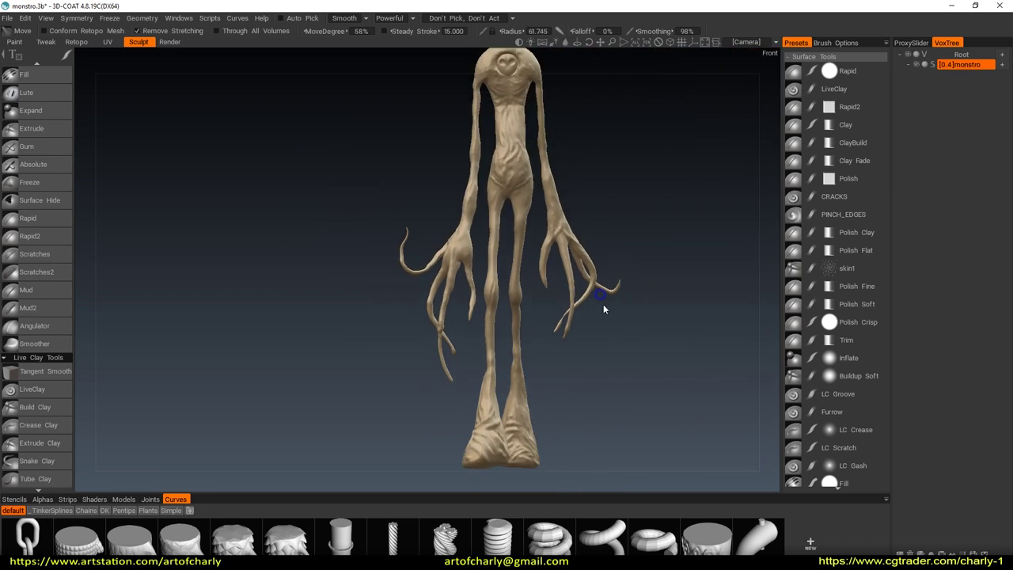
{"action": "scroll", "coordinate": [602, 281], "scroll_direction": "up", "scroll_amount": 3}
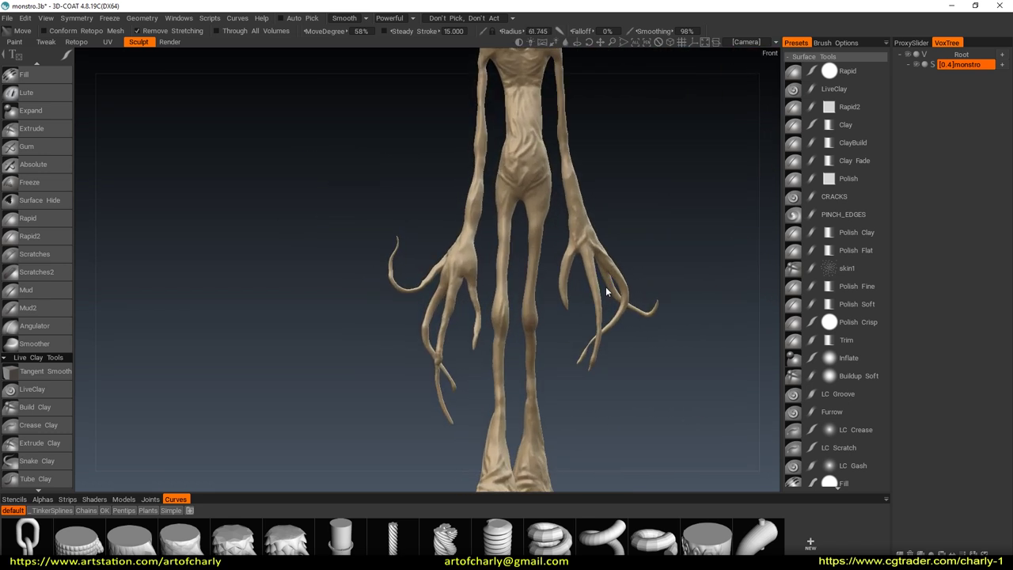
{"action": "middle_click_drag", "start_coordinate": [608, 267], "coordinate": [523, 244]}
{"action": "key", "text": "space"}
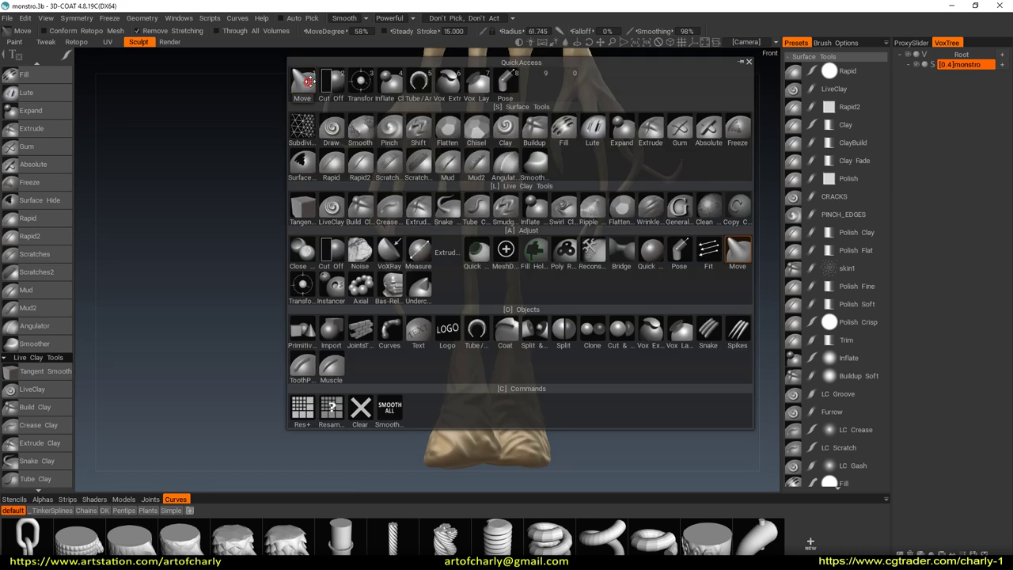
{"action": "left_click", "coordinate": [308, 81]}
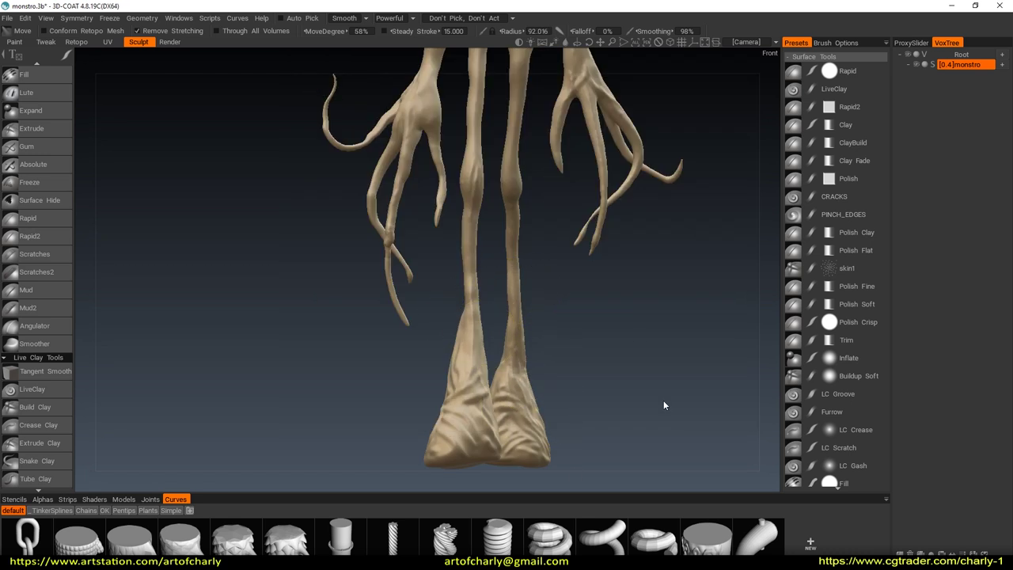
Convert the VoxTree layer to voxels, confirming the poly count dialog
{"action": "left_click", "coordinate": [933, 65]}
{"action": "left_click", "coordinate": [356, 295]}
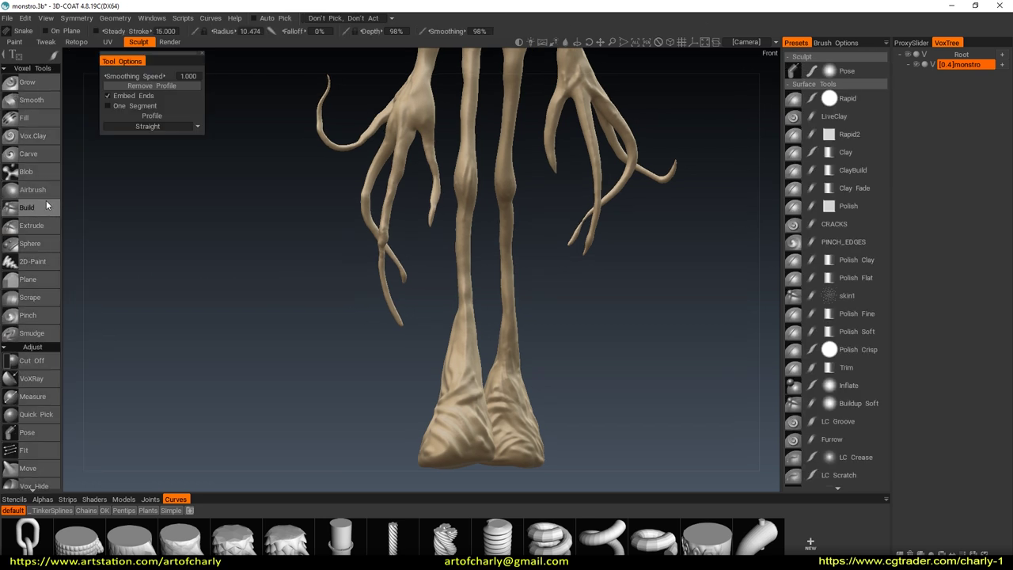
{"action": "left_click", "coordinate": [43, 243]}
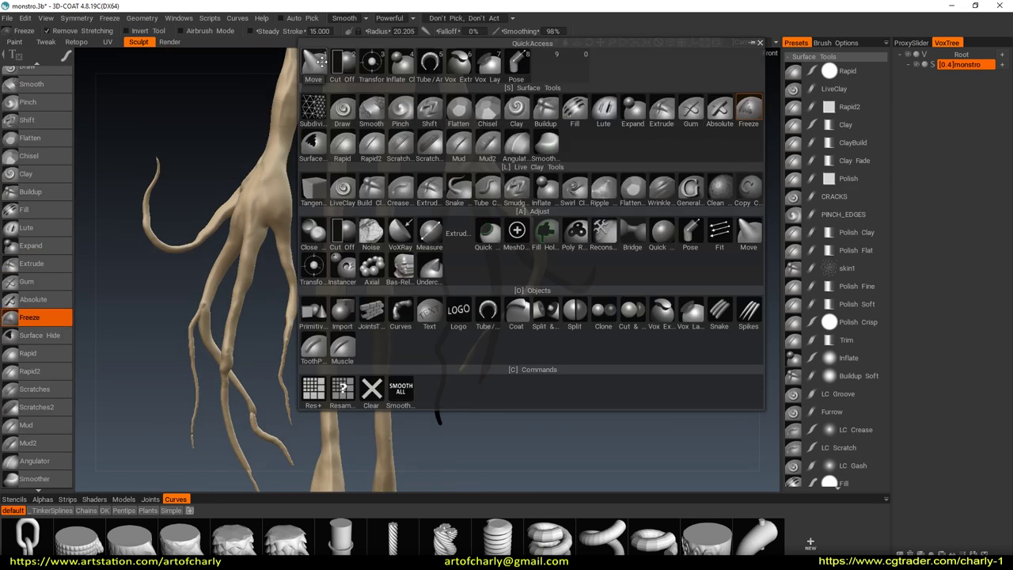
Pull the right hand's fingertip outward and add a new curving finger to that hand
{"action": "left_click_drag", "start_coordinate": [521, 357], "coordinate": [555, 389]}
{"action": "key", "text": "space"}
{"action": "left_click", "coordinate": [539, 292]}
{"action": "mouse_move", "coordinate": [600, 294]}
{"action": "left_mouse_down"}
{"action": "mouse_move", "coordinate": [620, 291]}
{"action": "mouse_move", "coordinate": [597, 293]}
{"action": "mouse_move", "coordinate": [609, 279]}
{"action": "mouse_move", "coordinate": [600, 341]}
{"action": "mouse_move", "coordinate": [628, 292]}
{"action": "mouse_move", "coordinate": [579, 319]}
{"action": "mouse_move", "coordinate": [683, 299]}
{"action": "mouse_move", "coordinate": [558, 335]}
{"action": "mouse_move", "coordinate": [642, 308]}
{"action": "mouse_move", "coordinate": [626, 285]}
{"action": "left_mouse_up"}
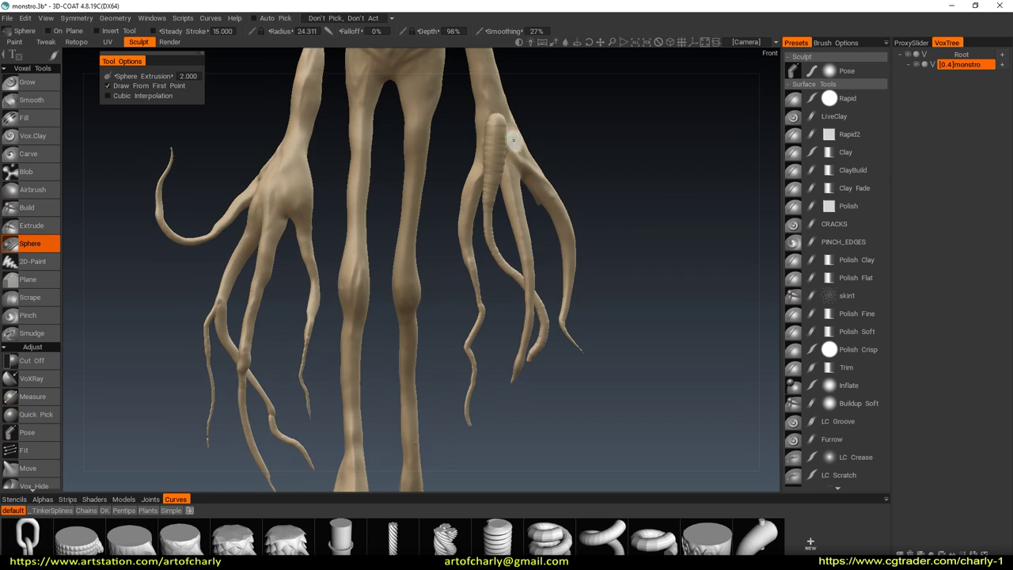
{"action": "mouse_move", "coordinate": [494, 125]}
{"action": "left_mouse_down"}
{"action": "mouse_move", "coordinate": [591, 267]}
{"action": "mouse_move", "coordinate": [510, 159]}
{"action": "mouse_move", "coordinate": [589, 253]}
{"action": "mouse_move", "coordinate": [679, 242]}
{"action": "mouse_move", "coordinate": [594, 306]}
{"action": "mouse_move", "coordinate": [473, 129]}
{"action": "left_mouse_up"}
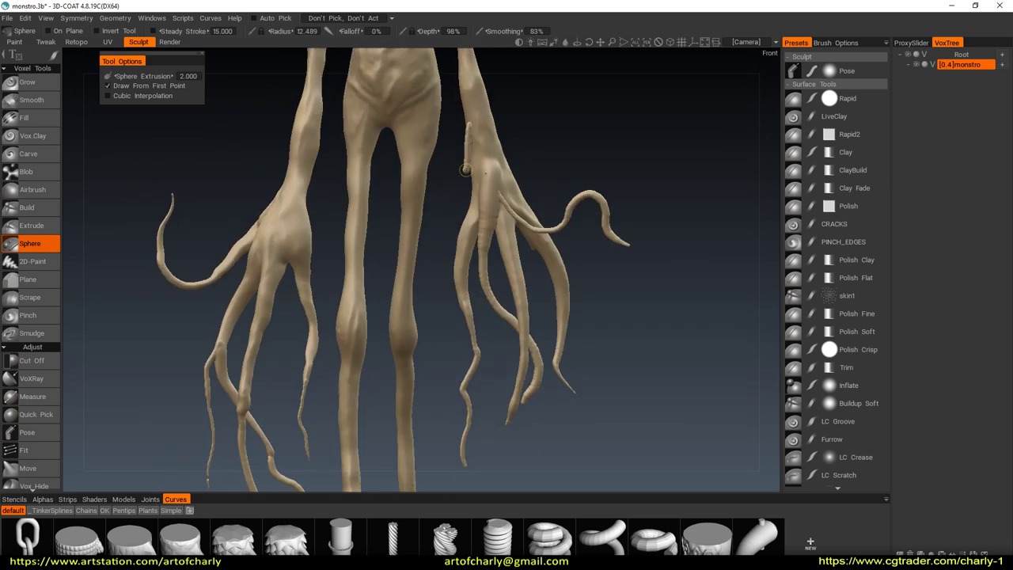
{"action": "mouse_move", "coordinate": [580, 339]}
{"action": "left_mouse_down"}
{"action": "mouse_move", "coordinate": [640, 332]}
{"action": "mouse_move", "coordinate": [573, 351]}
{"action": "mouse_move", "coordinate": [546, 274]}
{"action": "left_mouse_up"}
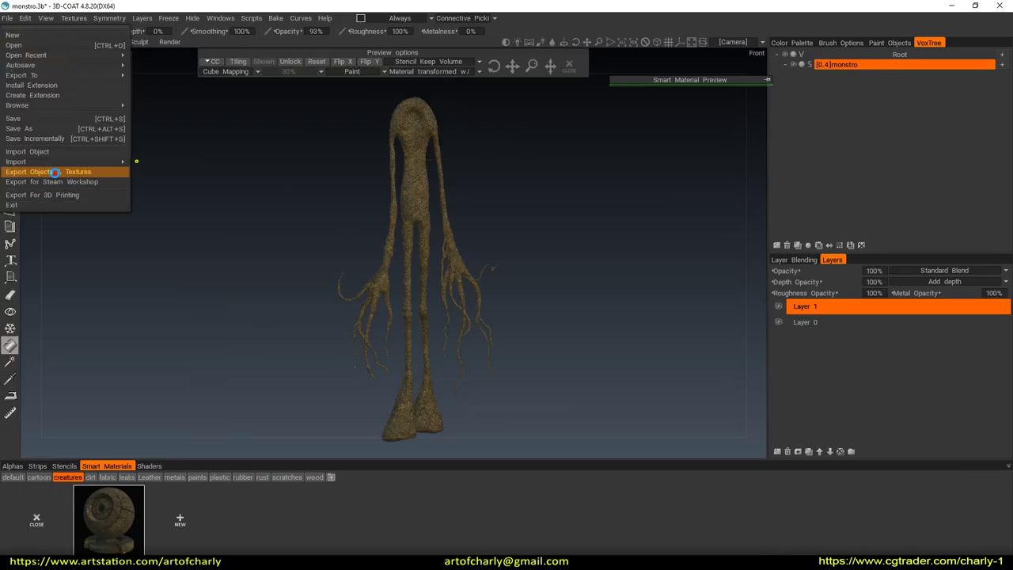
Export the creature with its textures as FBX through polygon reduction, then open 3ds Max's import
{"action": "left_click", "coordinate": [54, 172]}
{"action": "left_click", "coordinate": [98, 285]}
{"action": "left_click", "coordinate": [410, 278]}
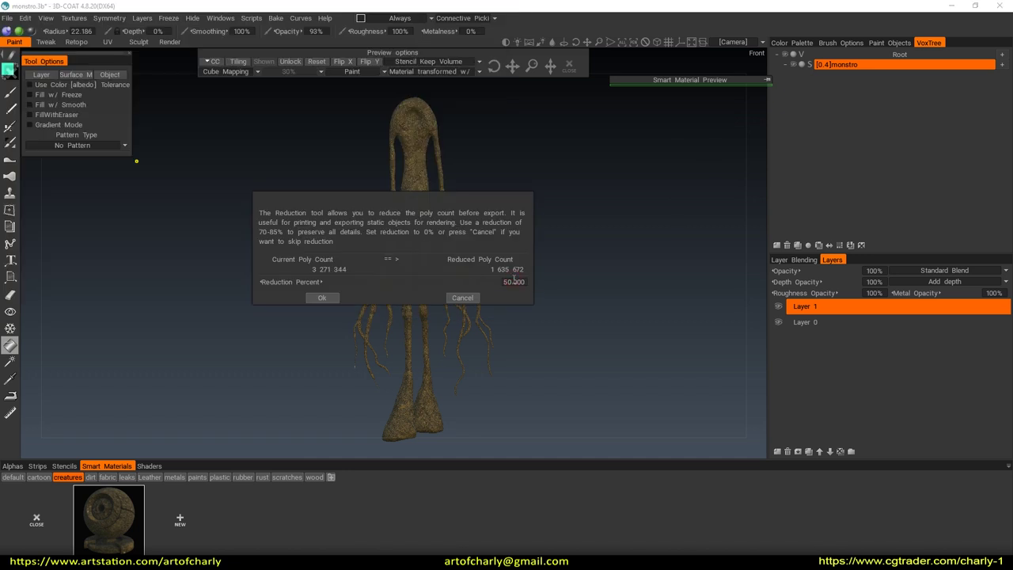
{"action": "left_click", "coordinate": [327, 298]}
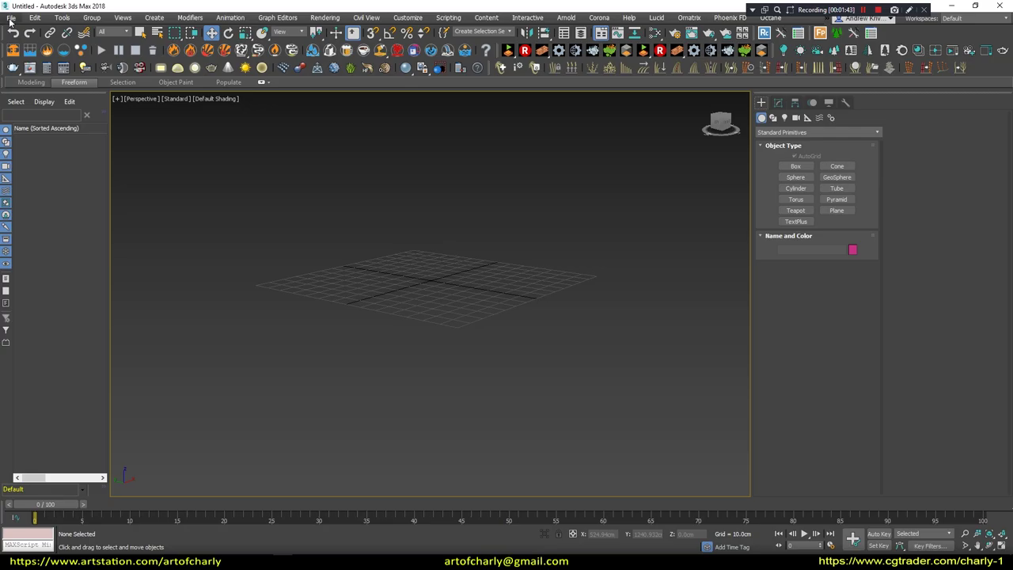
{"action": "left_click", "coordinate": [11, 17]}
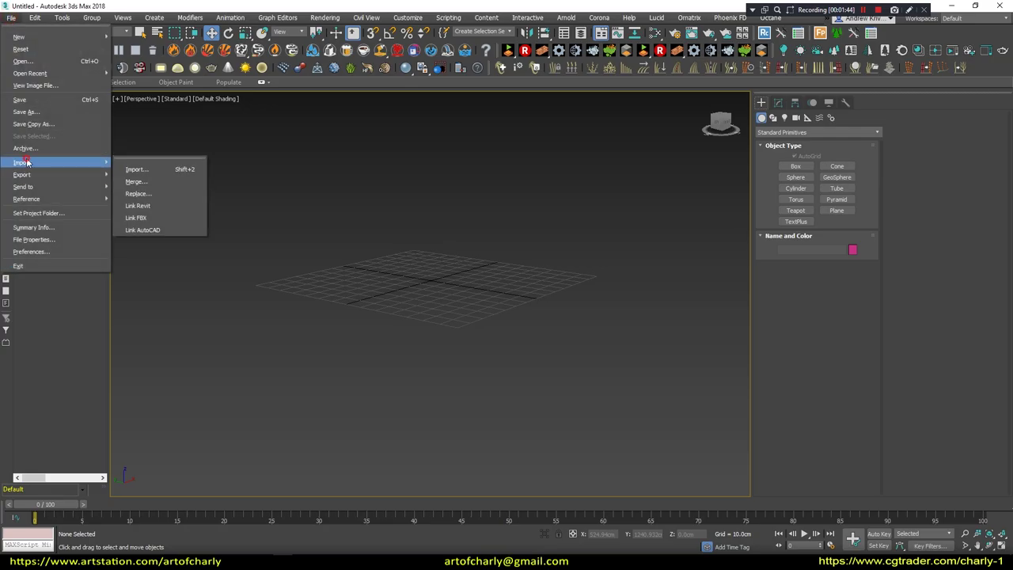
Import the monstro FBX and check it in front view, wireframe then shaded
{"action": "left_click", "coordinate": [568, 420]}
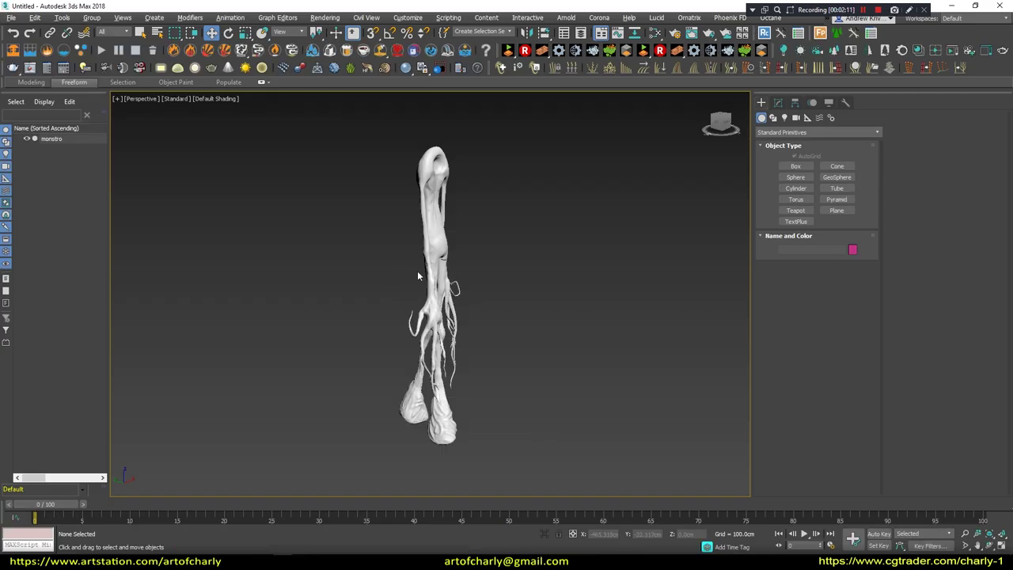
{"action": "key", "text": "f"}
{"action": "key", "text": "F3"}
{"action": "scroll", "coordinate": [406, 265], "scroll_direction": "down", "scroll_amount": 5}
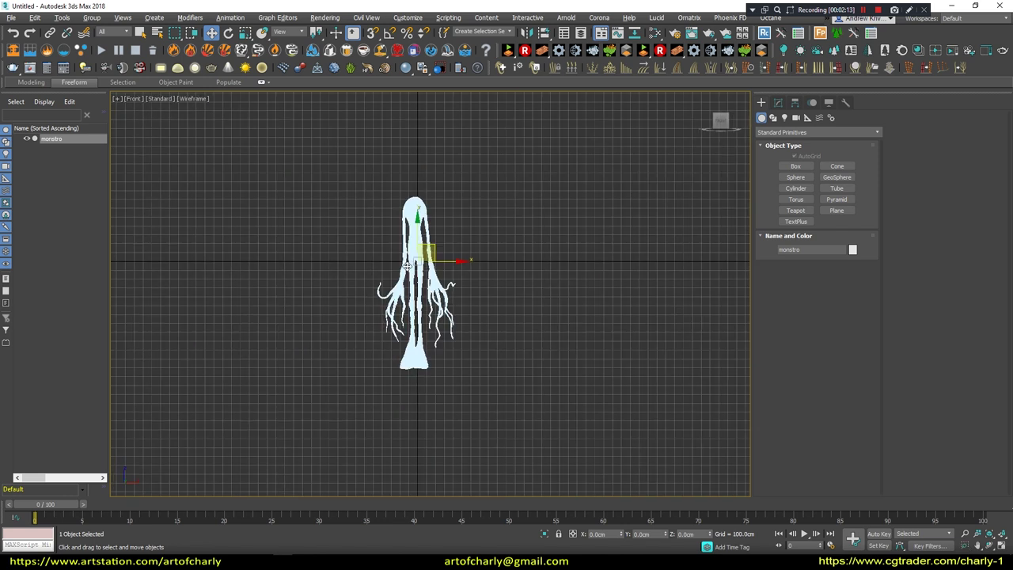
{"action": "key", "text": "F3"}
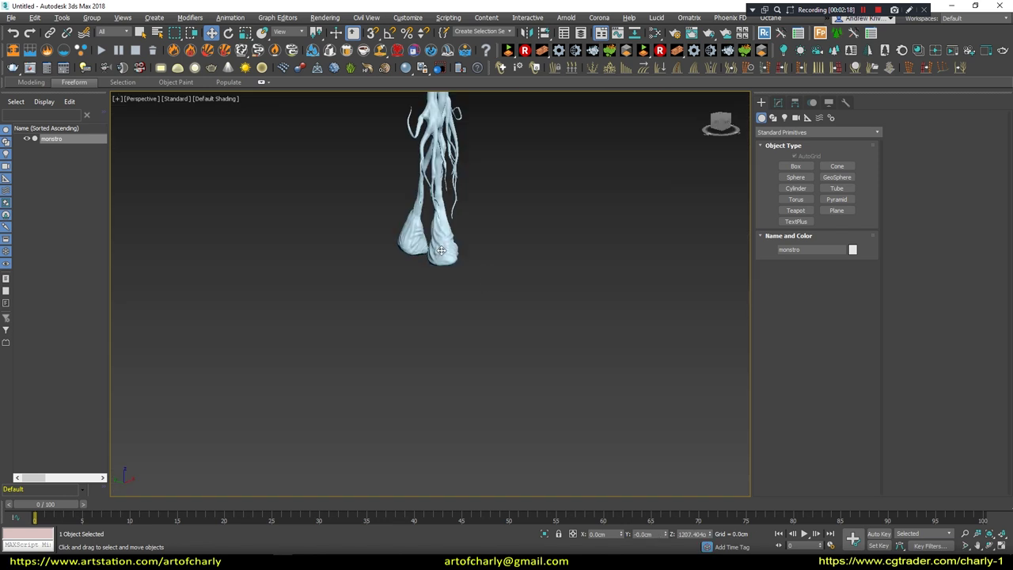
{"action": "scroll", "coordinate": [359, 228], "scroll_direction": "down", "scroll_amount": 5}
Open Render Setup (F10) and start a Corona render of the monster
{"action": "key", "text": "F10"}
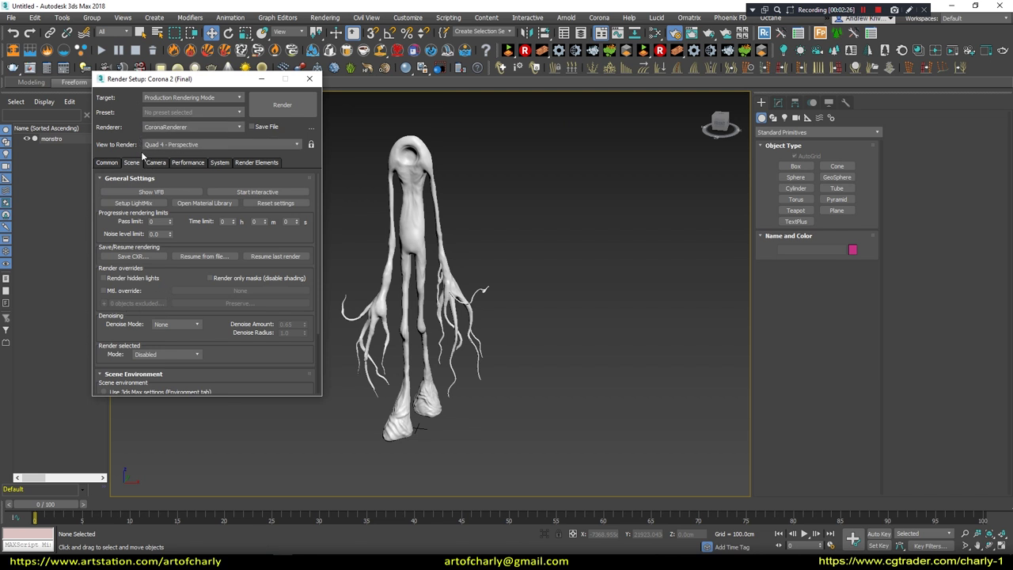
{"action": "left_click_drag", "start_coordinate": [158, 280], "coordinate": [158, 100]}
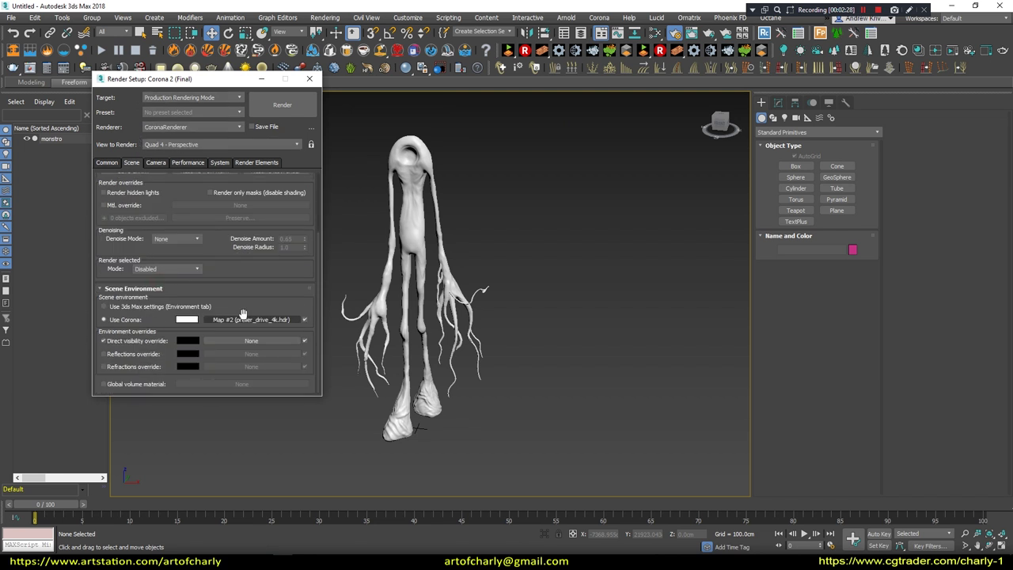
{"action": "left_click", "coordinate": [282, 104]}
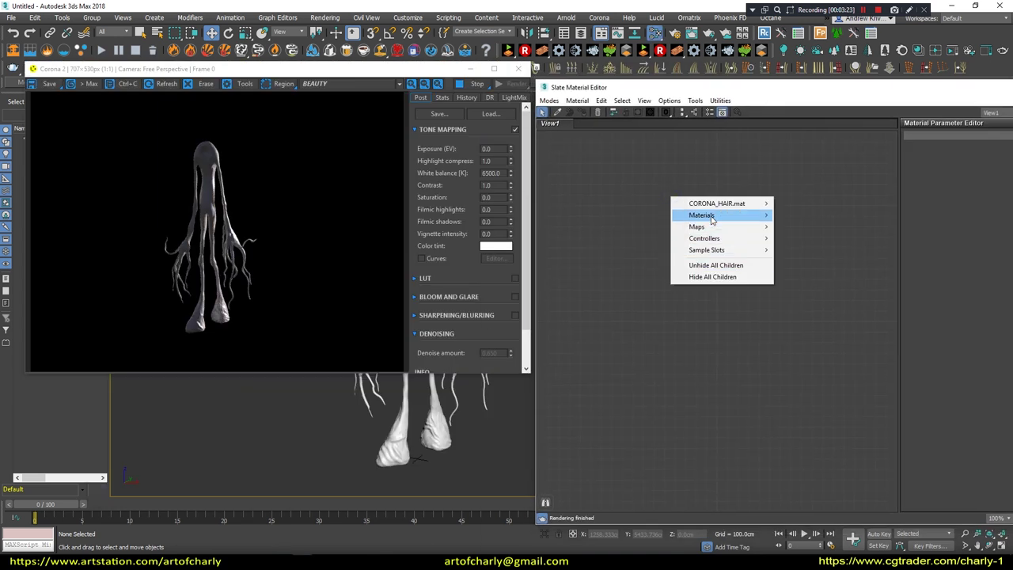
{"action": "mouse_move", "coordinate": [702, 215]}
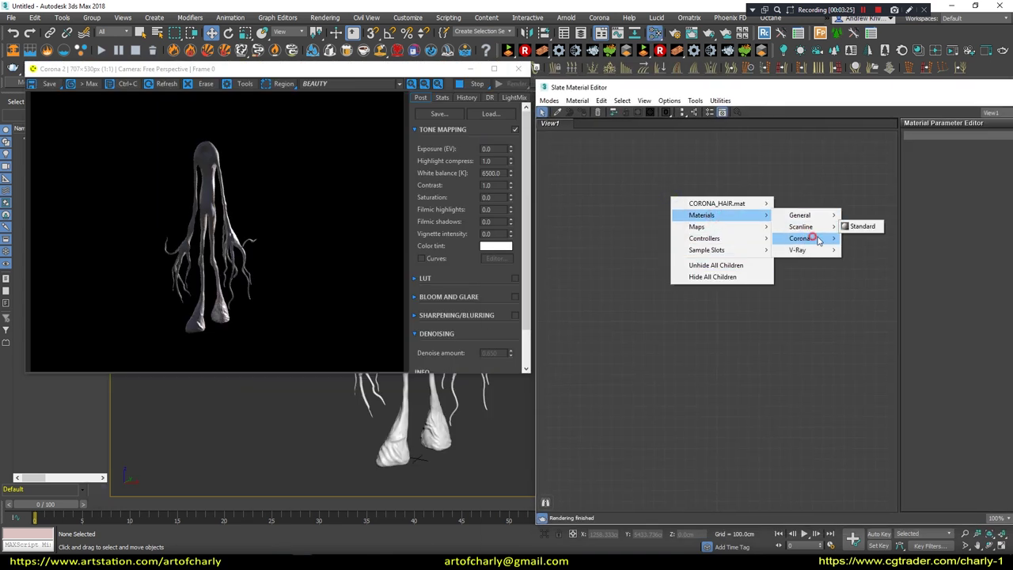
Create a CoronaSkinMtl in Slate and assign it to the monster
{"action": "left_click", "coordinate": [813, 239]}
{"action": "left_click", "coordinate": [888, 314]}
{"action": "right_click", "coordinate": [653, 197]}
{"action": "left_click", "coordinate": [696, 213]}
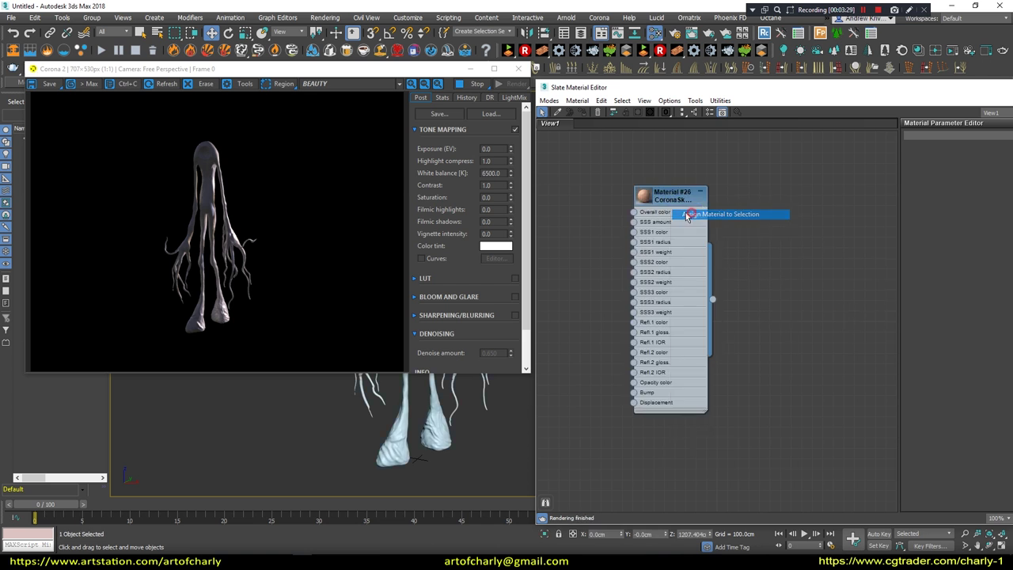
{"action": "middle_click_drag", "start_coordinate": [550, 248], "coordinate": [645, 247]}
Add a Vertex Color map and wire it into the skin's Overall color
{"action": "right_click", "coordinate": [616, 236]}
{"action": "mouse_move", "coordinate": [744, 263]}
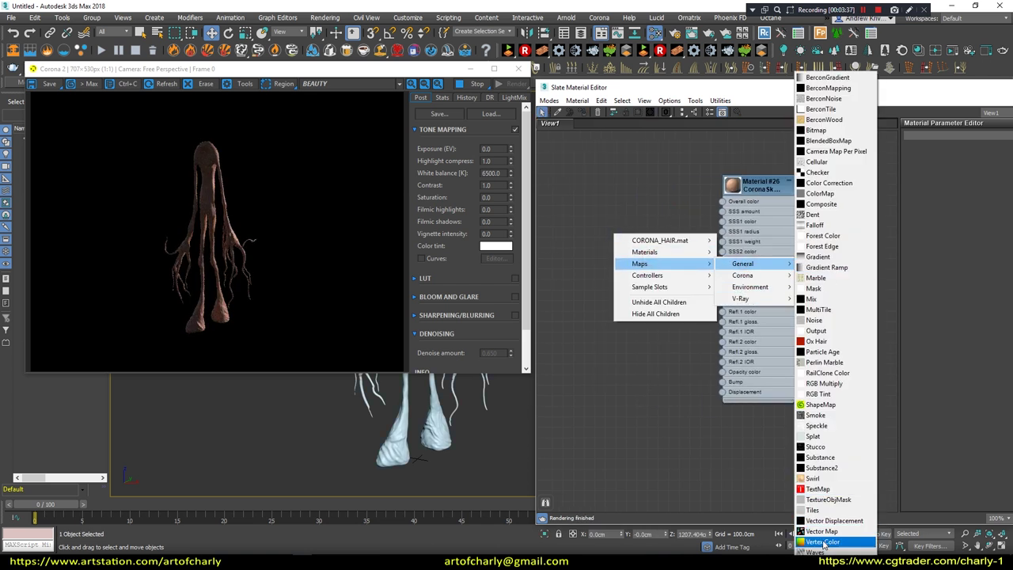
{"action": "left_click", "coordinate": [823, 543]}
{"action": "left_click_drag", "start_coordinate": [633, 243], "coordinate": [625, 215]}
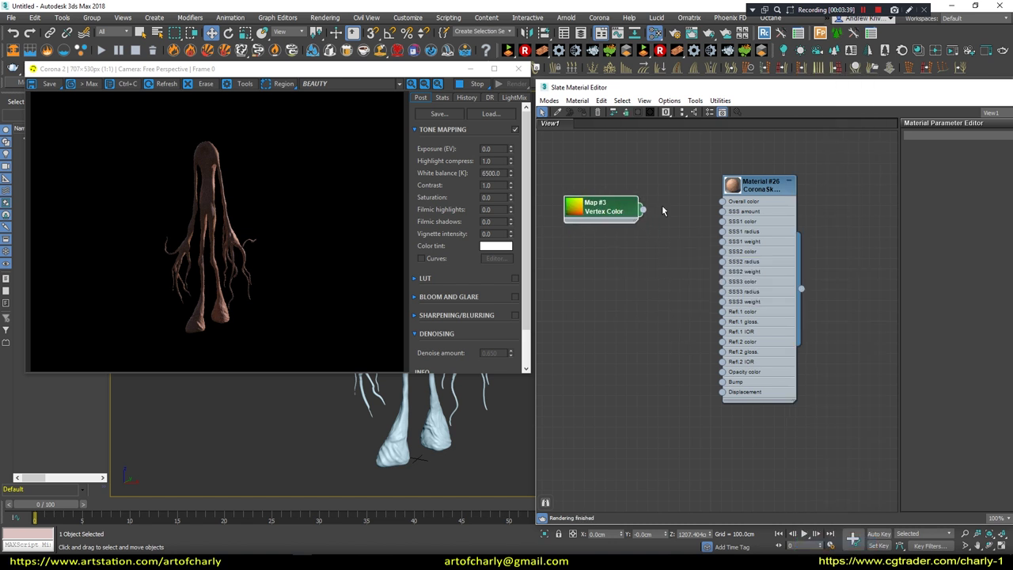
{"action": "left_click_drag", "start_coordinate": [723, 205], "coordinate": [722, 202]}
{"action": "scroll", "coordinate": [418, 405], "scroll_direction": "up", "scroll_amount": 5}
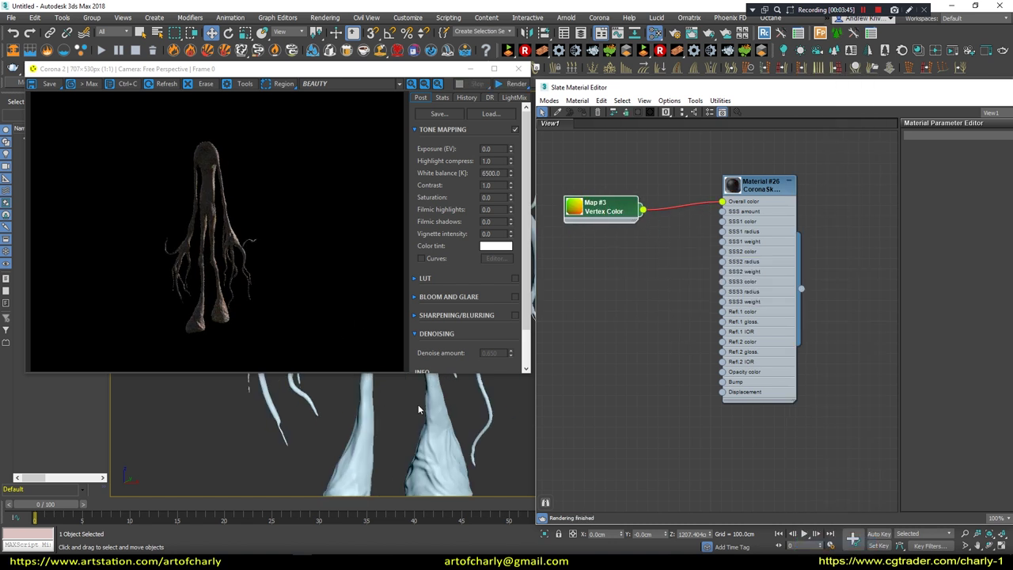
{"action": "scroll", "coordinate": [395, 431], "scroll_direction": "down", "scroll_amount": 2}
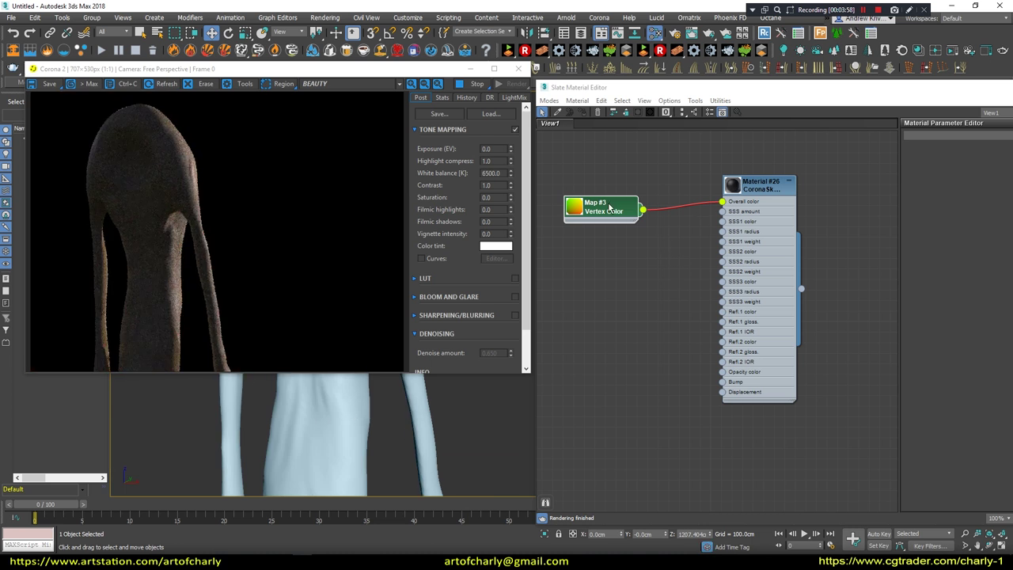
{"action": "scroll", "coordinate": [238, 333], "scroll_direction": "down", "scroll_amount": 2}
Bring the HDR environment map into the node view and rotate it by raising its U offset
{"action": "left_click_drag", "start_coordinate": [603, 386], "coordinate": [603, 382]}
{"action": "key", "text": "Return"}
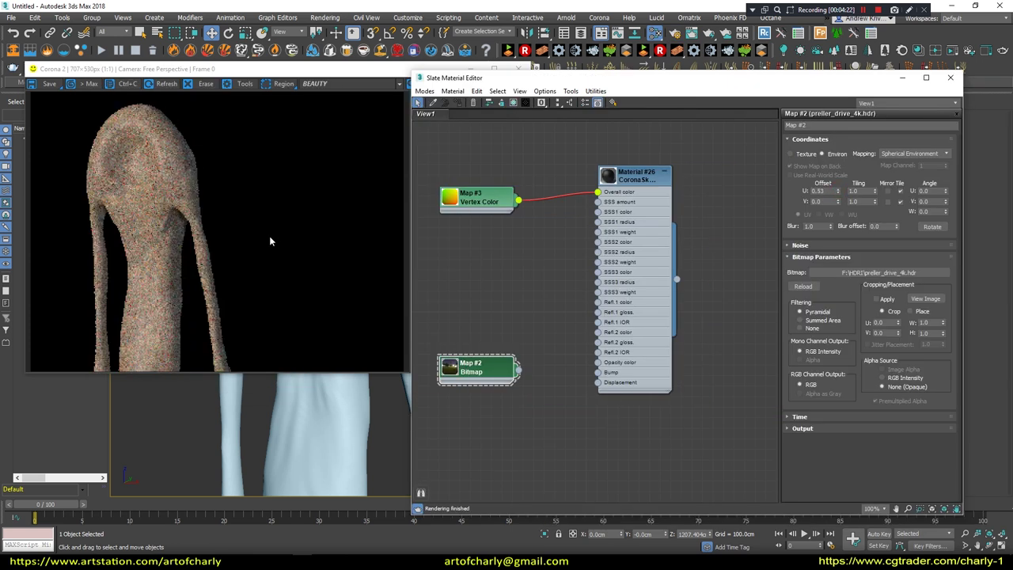
{"action": "left_click_drag", "start_coordinate": [839, 191], "coordinate": [838, 187]}
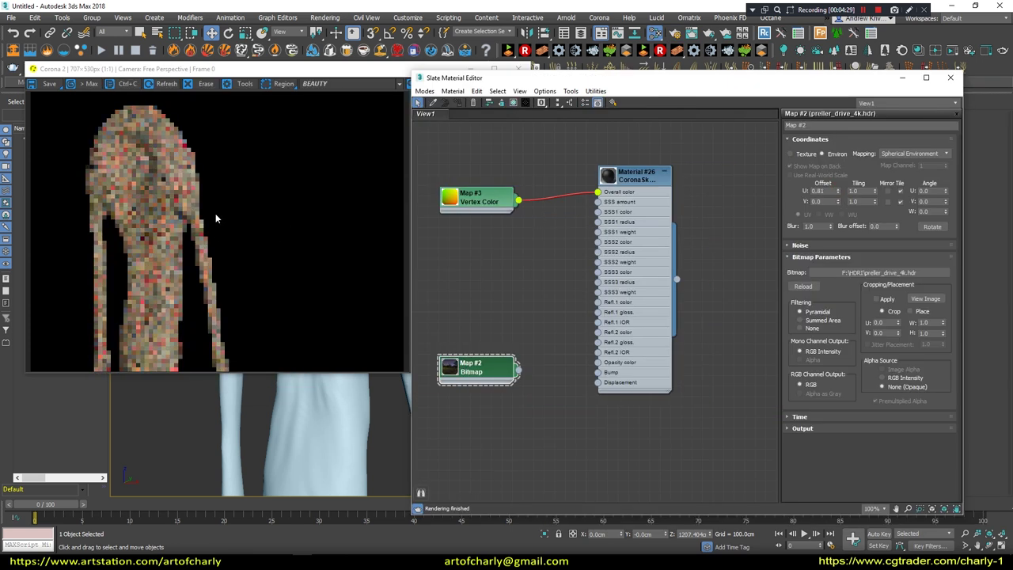
{"action": "middle_click_drag", "start_coordinate": [482, 250], "coordinate": [559, 248]}
Add a Color Correction fed by vertex colour, wired into reflection, gloss, IOR, layer 2 and bump
{"action": "right_click", "coordinate": [559, 247]}
{"action": "mouse_move", "coordinate": [689, 277]}
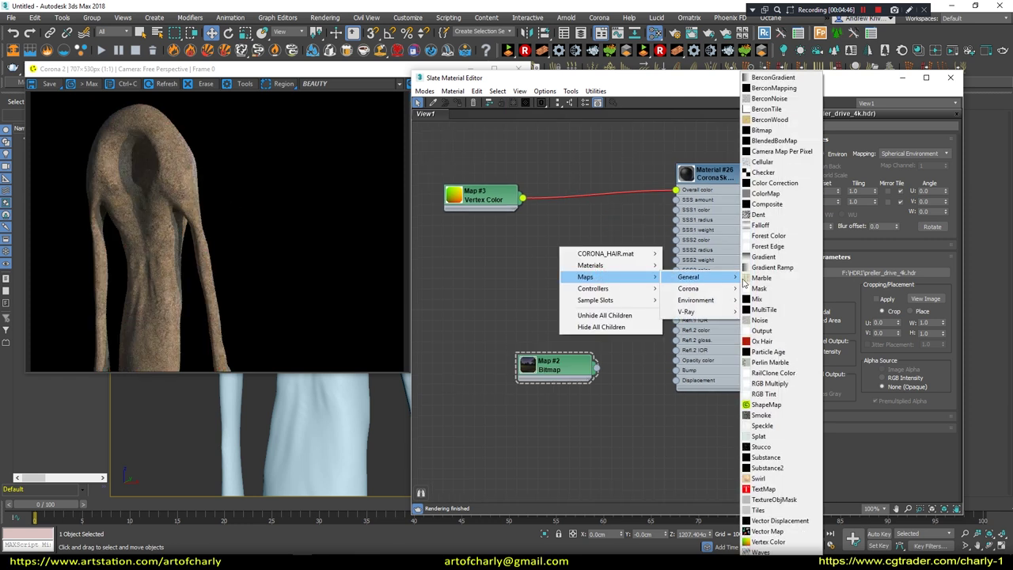
{"action": "left_click", "coordinate": [786, 184]}
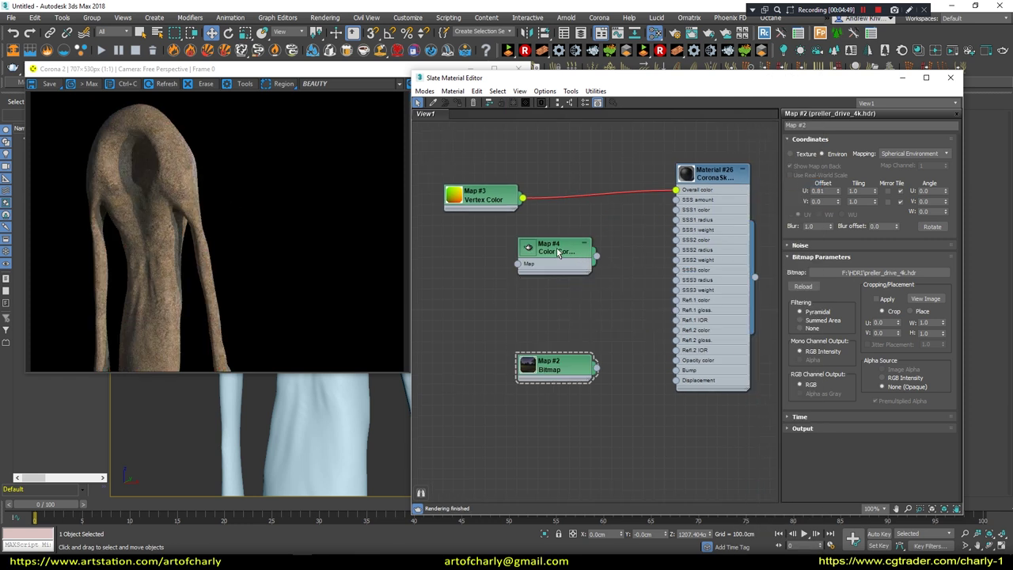
{"action": "left_click_drag", "start_coordinate": [540, 262], "coordinate": [470, 198]}
{"action": "mouse_move", "coordinate": [617, 255]}
{"action": "left_mouse_down"}
{"action": "mouse_move", "coordinate": [677, 300]}
{"action": "mouse_move", "coordinate": [677, 339]}
{"action": "left_mouse_up"}
{"action": "left_click_drag", "start_coordinate": [606, 255], "coordinate": [677, 370]}
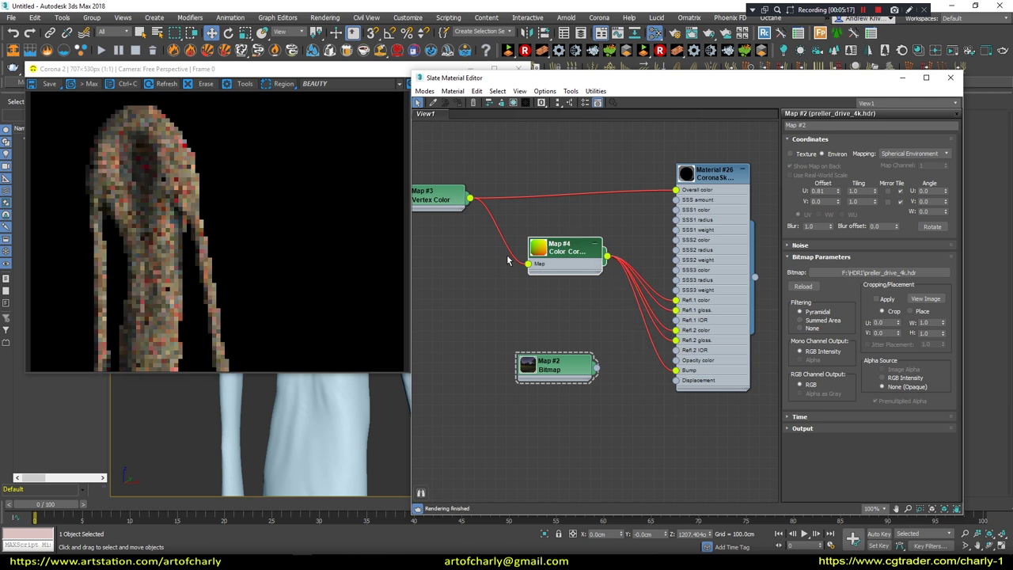
Raise the skin material's second reflection layer level to 1.0
{"action": "double_click", "coordinate": [558, 247]}
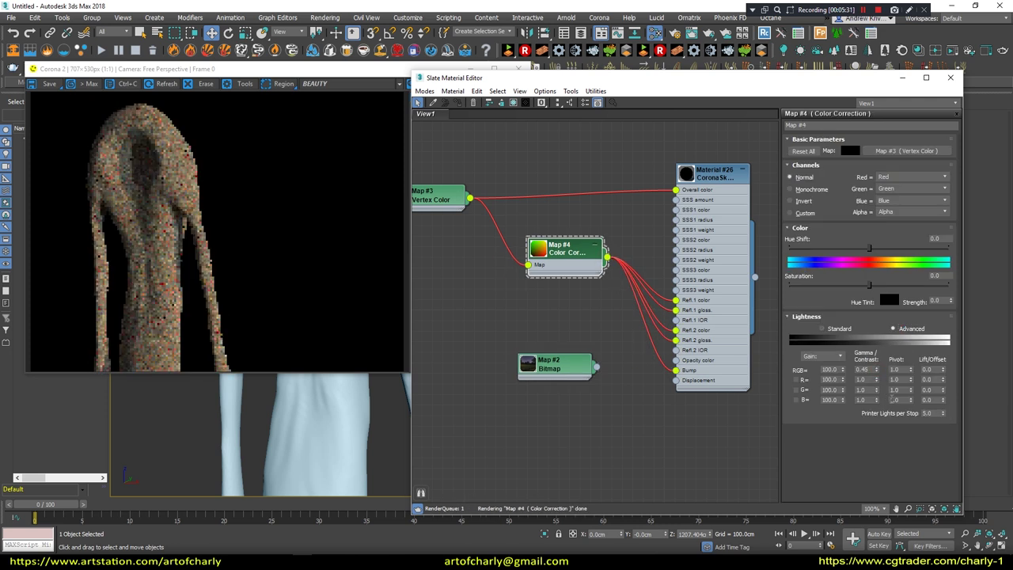
{"action": "double_click", "coordinate": [712, 174]}
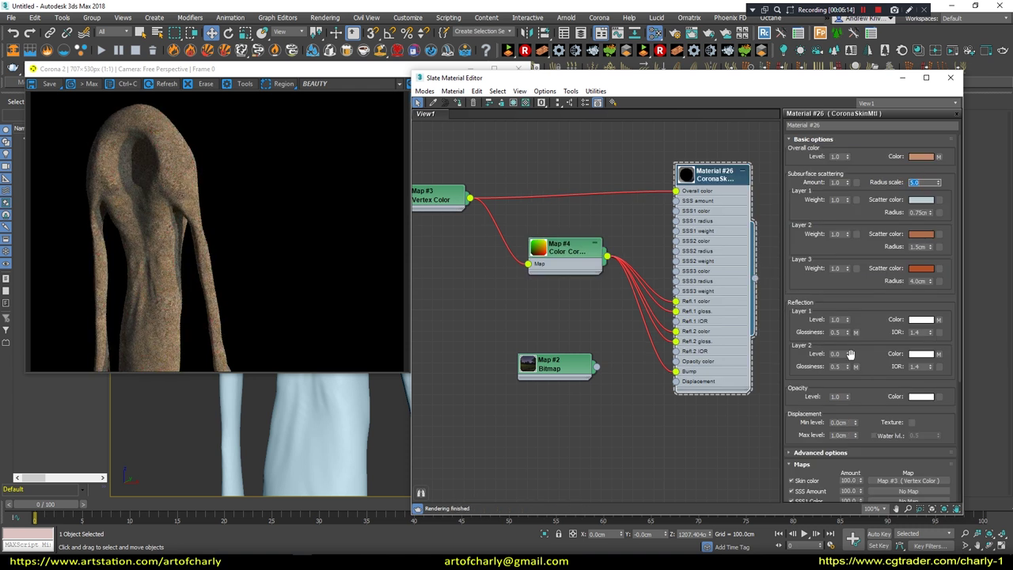
{"action": "left_click_drag", "start_coordinate": [839, 306], "coordinate": [839, 251]}
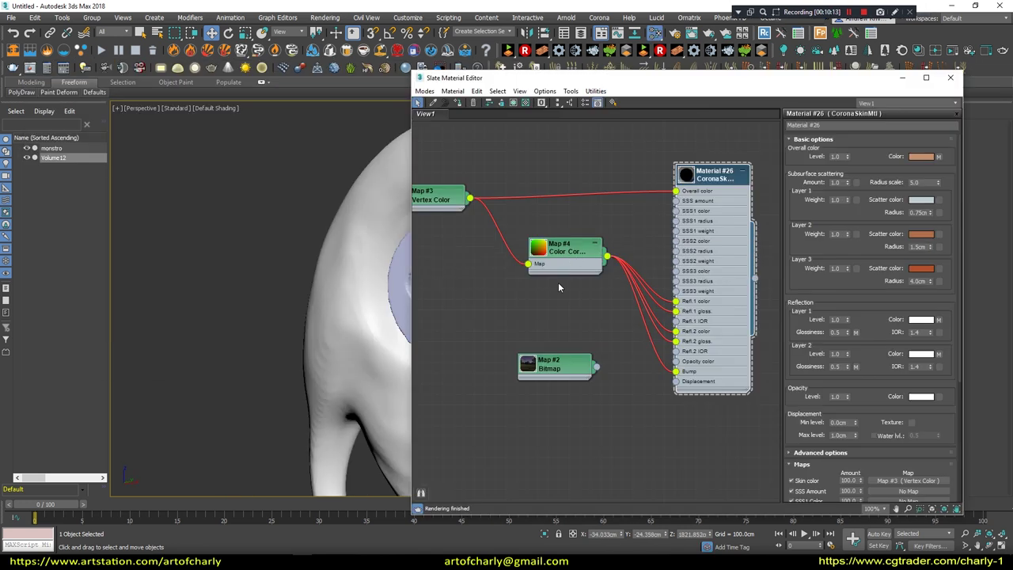
{"action": "middle_click_drag", "start_coordinate": [558, 282], "coordinate": [620, 269]}
{"action": "scroll", "coordinate": [651, 260], "scroll_direction": "down", "scroll_amount": 2}
Create a CoronaLightMtl in Slate and assign it to the eye
{"action": "right_click", "coordinate": [651, 269]}
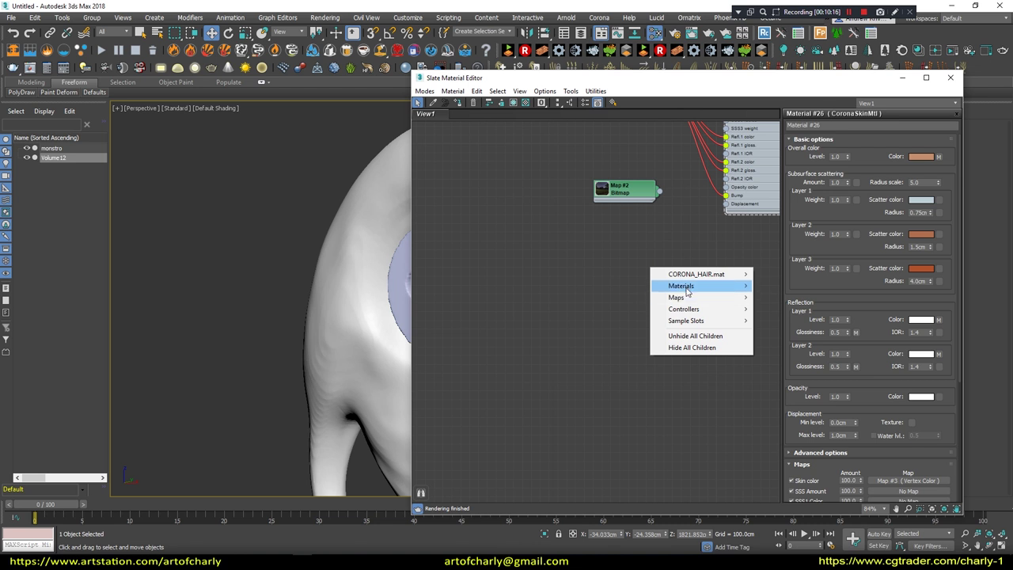
{"action": "left_click", "coordinate": [789, 308]}
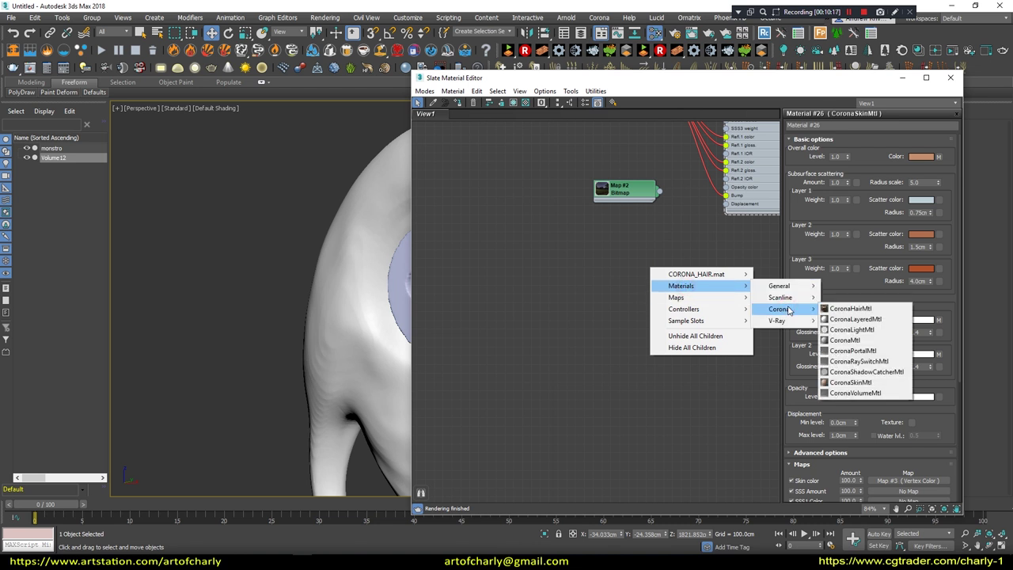
{"action": "left_click", "coordinate": [881, 331]}
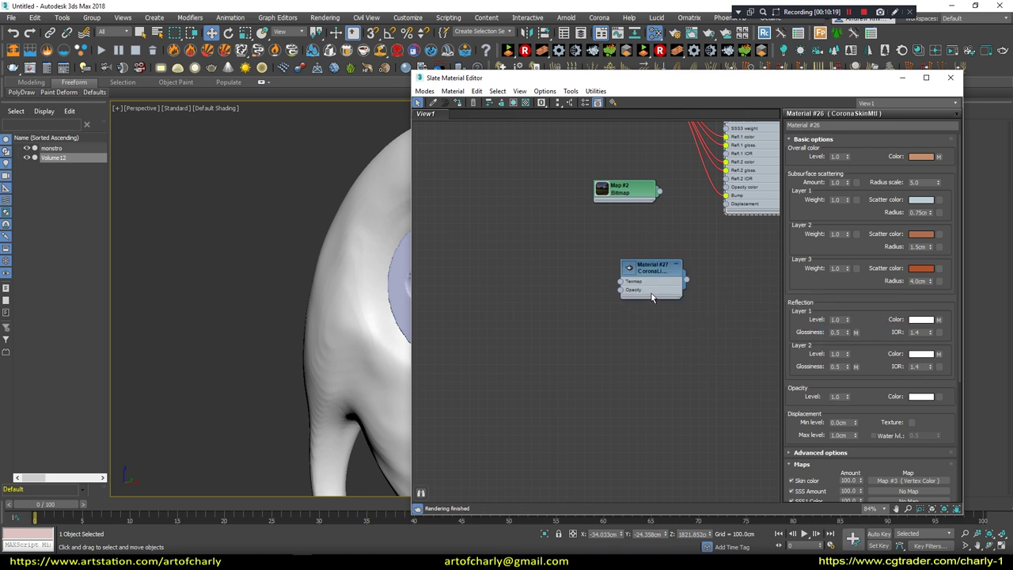
{"action": "left_click", "coordinate": [396, 270]}
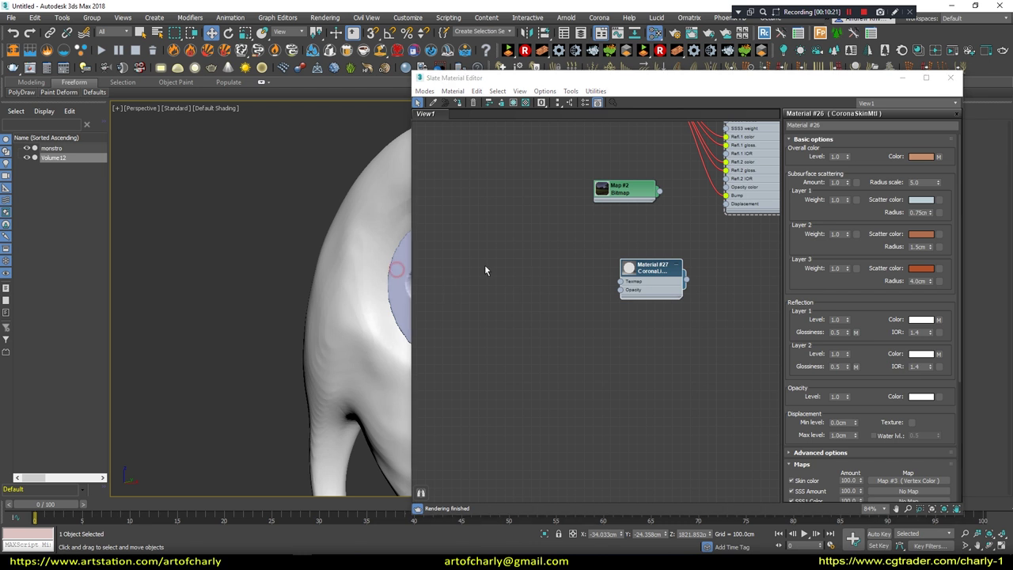
{"action": "right_click", "coordinate": [647, 278]}
{"action": "left_click", "coordinate": [645, 288]}
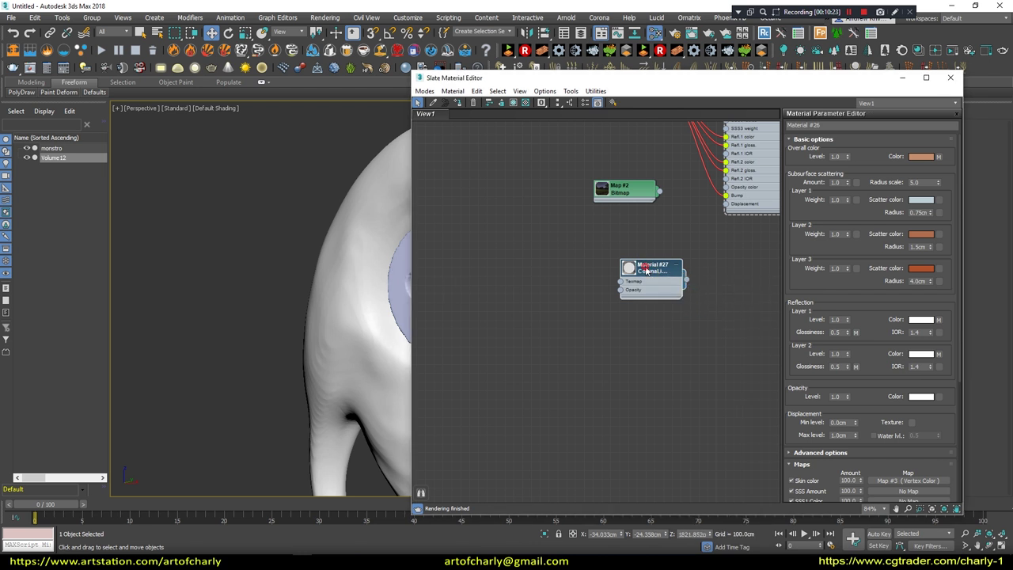
Give the light material a peach emission colour at intensity 5.62
{"action": "double_click", "coordinate": [646, 270]}
{"action": "left_click", "coordinate": [841, 157]}
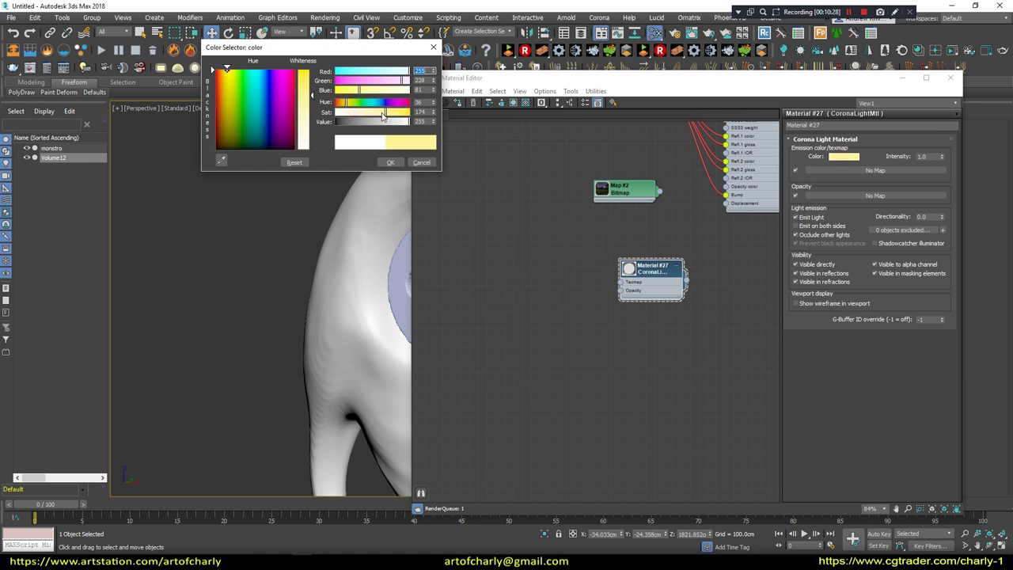
{"action": "left_click", "coordinate": [390, 162]}
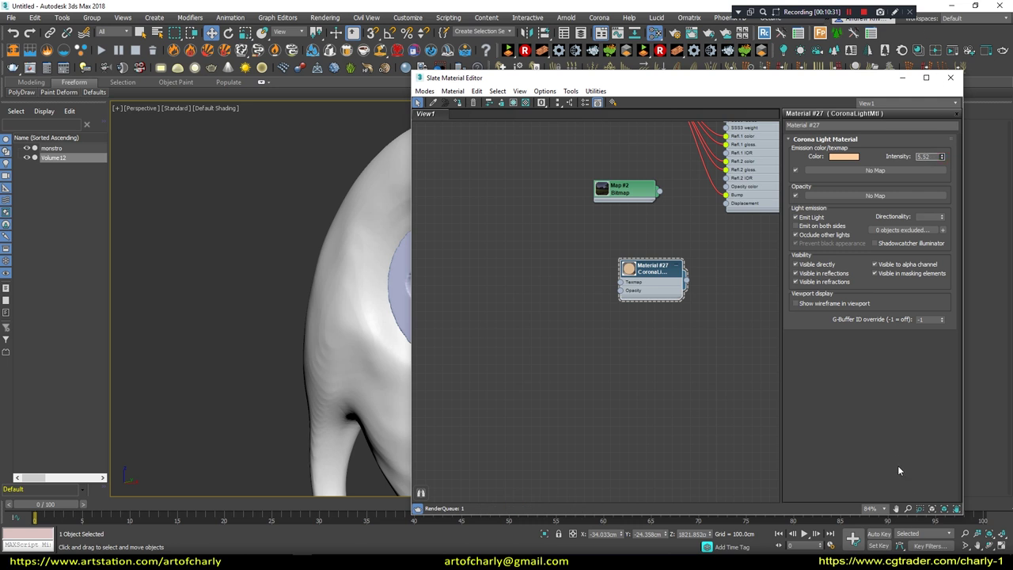
{"action": "scroll", "coordinate": [311, 361], "scroll_direction": "down", "scroll_amount": 3}
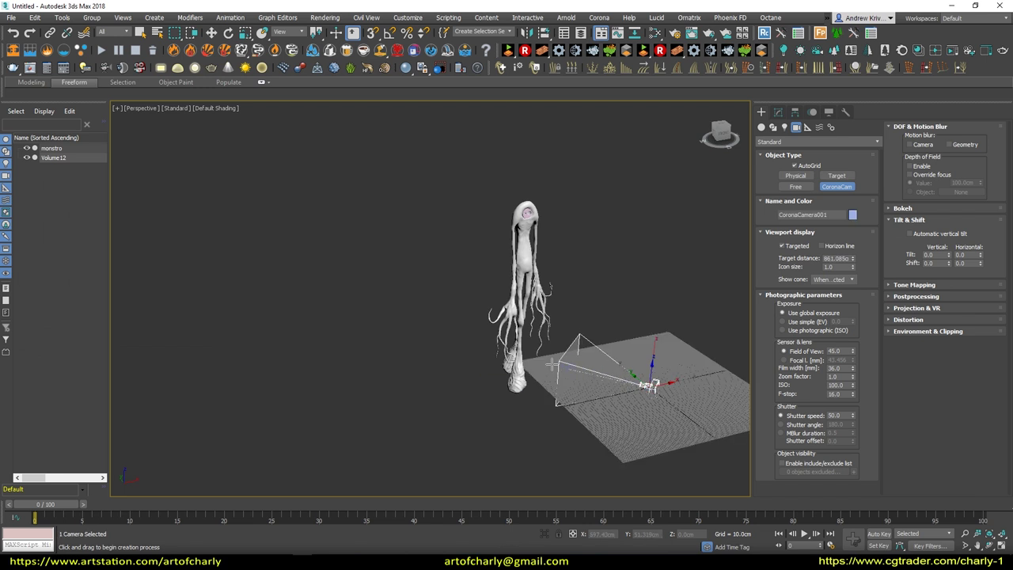
Look through CoronaCamera001 with safe frames shown (C, Shift+F)
{"action": "key", "text": "c"}
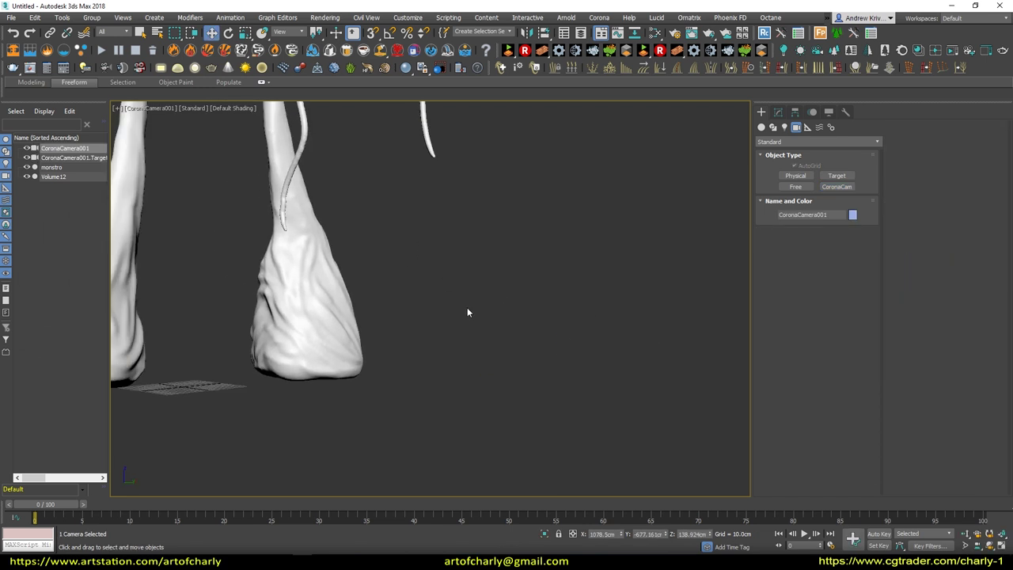
{"action": "key", "text": "shift+f"}
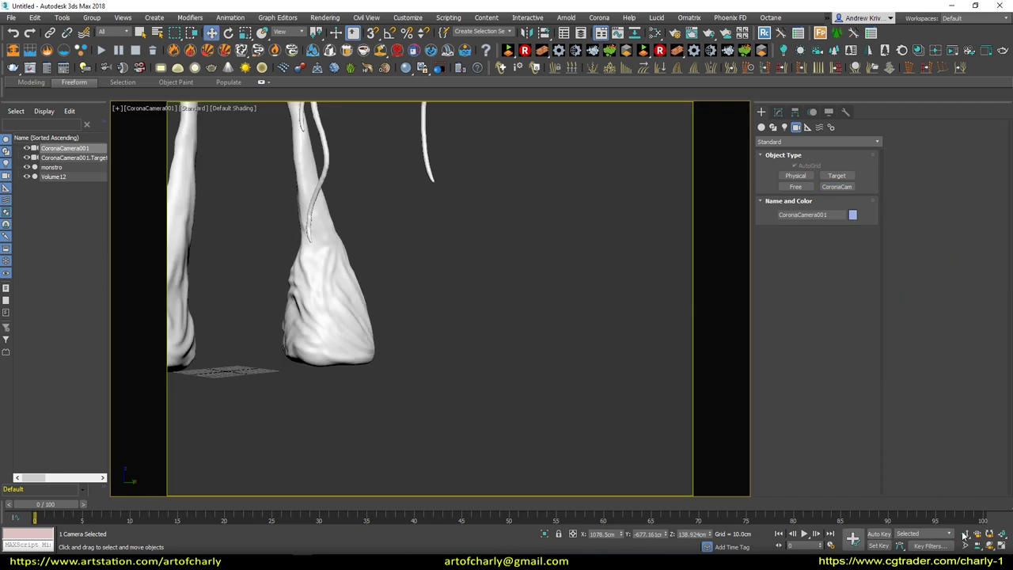
{"action": "scroll", "coordinate": [511, 342], "scroll_direction": "down", "scroll_amount": 3}
{"action": "scroll", "coordinate": [527, 430], "scroll_direction": "down", "scroll_amount": 2}
{"action": "scroll", "coordinate": [518, 380], "scroll_direction": "down", "scroll_amount": 3}
{"action": "scroll", "coordinate": [543, 362], "scroll_direction": "down", "scroll_amount": 2}
{"action": "scroll", "coordinate": [557, 380], "scroll_direction": "up", "scroll_amount": 2}
{"action": "scroll", "coordinate": [553, 348], "scroll_direction": "up", "scroll_amount": 1}
{"action": "scroll", "coordinate": [548, 333], "scroll_direction": "up", "scroll_amount": 2}
{"action": "scroll", "coordinate": [544, 338], "scroll_direction": "up", "scroll_amount": 2}
Dolly, orbit and pan the camera to frame the whole creature, then render
{"action": "left_click_drag", "start_coordinate": [543, 338], "coordinate": [550, 335]}
{"action": "scroll", "coordinate": [546, 334], "scroll_direction": "down", "scroll_amount": 1}
{"action": "scroll", "coordinate": [546, 334], "scroll_direction": "down", "scroll_amount": 1}
{"action": "scroll", "coordinate": [546, 333], "scroll_direction": "down", "scroll_amount": 1}
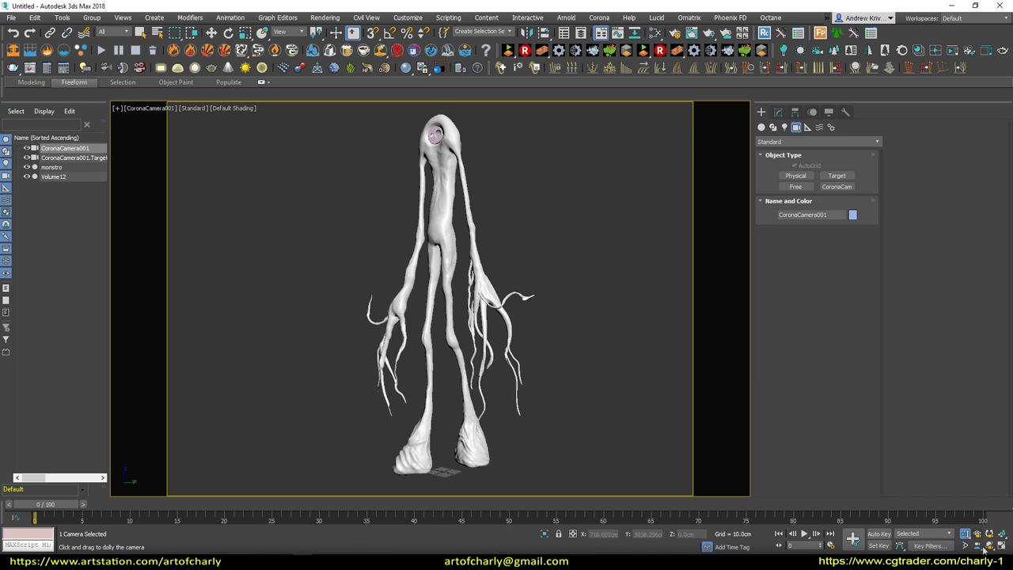
{"action": "left_click_drag", "start_coordinate": [450, 340], "coordinate": [493, 340]}
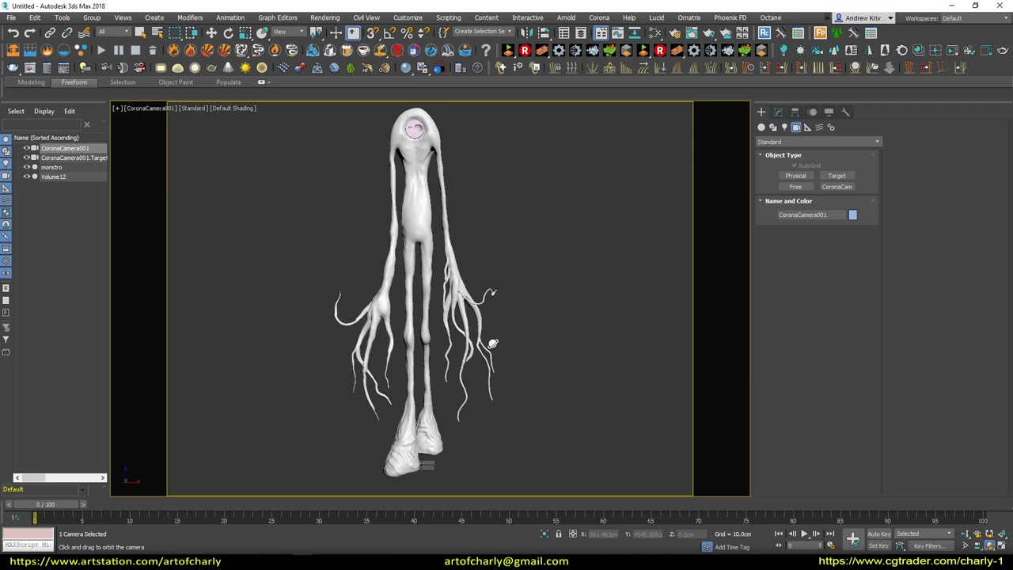
{"action": "left_click_drag", "start_coordinate": [492, 339], "coordinate": [490, 339]}
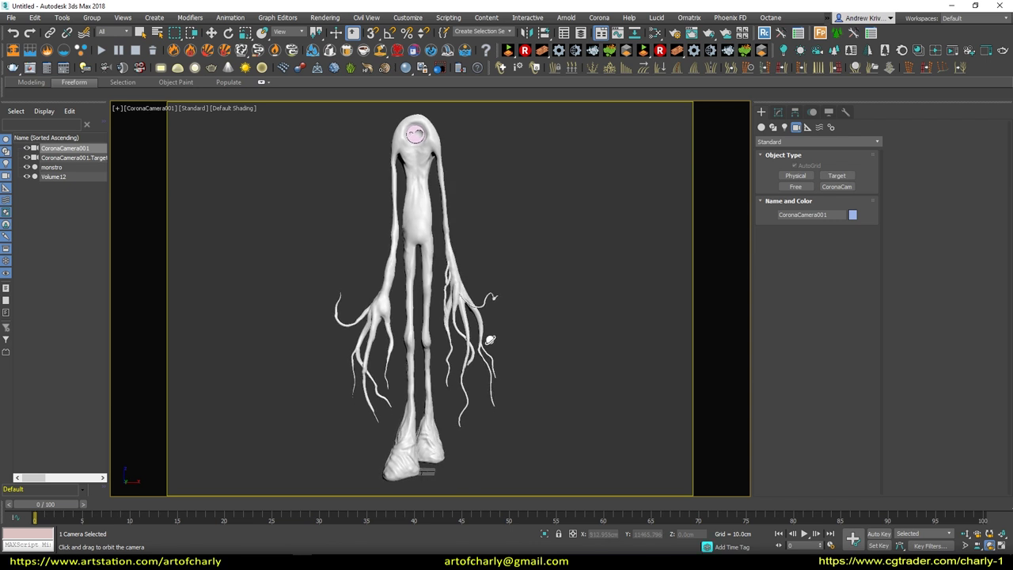
{"action": "middle_click_drag", "start_coordinate": [490, 339], "coordinate": [517, 312]}
{"action": "left_click_drag", "start_coordinate": [524, 315], "coordinate": [527, 301]}
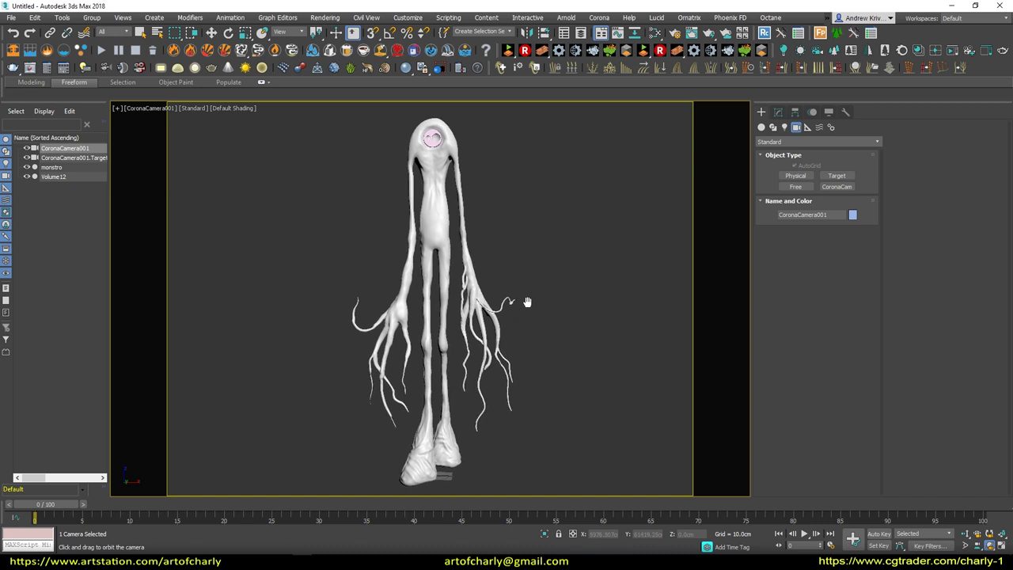
{"action": "left_click", "coordinate": [949, 52]}
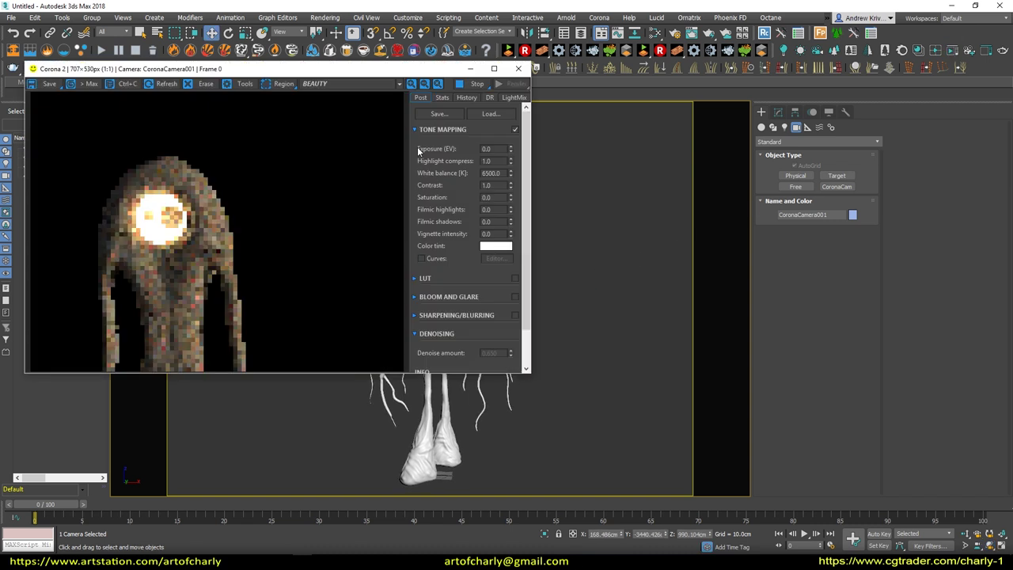
Set the HDRI bitmap's U offset to 0.19 in the Slate Material Editor
{"action": "key", "text": "m"}
{"action": "double_click", "coordinate": [620, 192]}
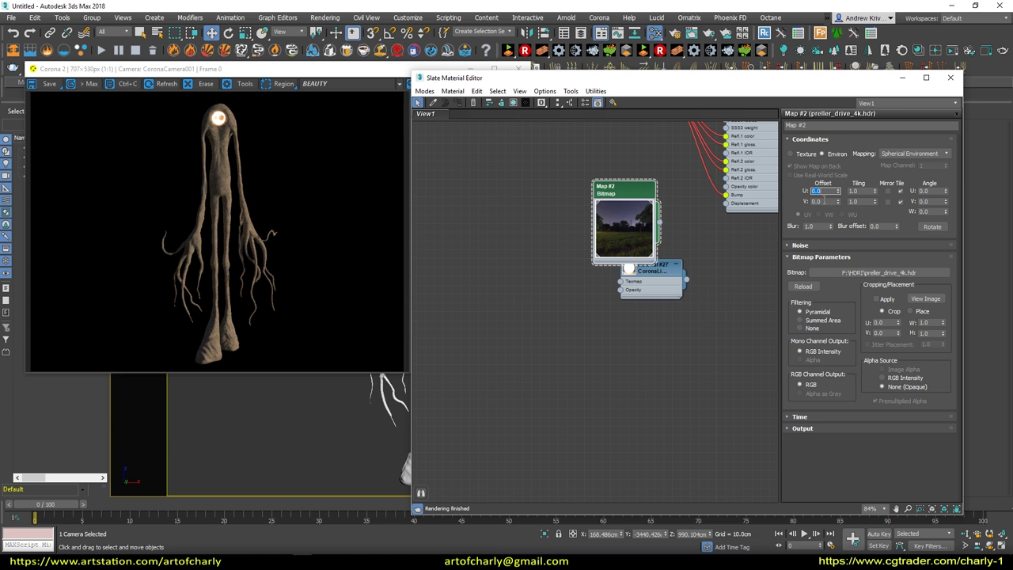
{"action": "type", "text": "0.24"}
{"action": "key", "text": "Return"}
{"action": "type", "text": "0.19"}
{"action": "key", "text": "Return"}
Insert a Color Correction map after Vertex Color, lowering saturation, brightness and contrast
{"action": "middle_click_drag", "start_coordinate": [625, 127], "coordinate": [582, 322]}
{"action": "right_click", "coordinate": [593, 262]}
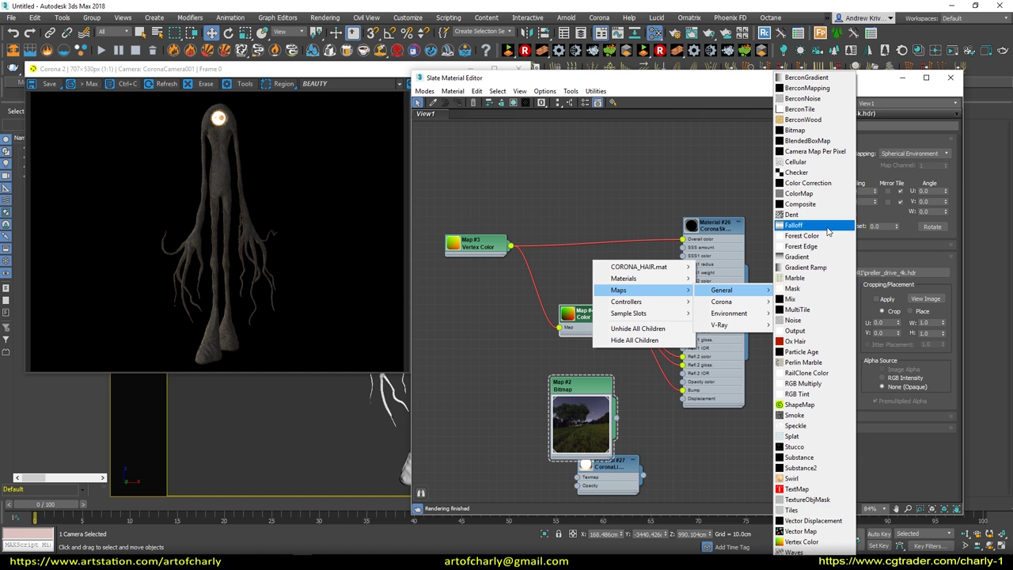
{"action": "left_click", "coordinate": [808, 182]}
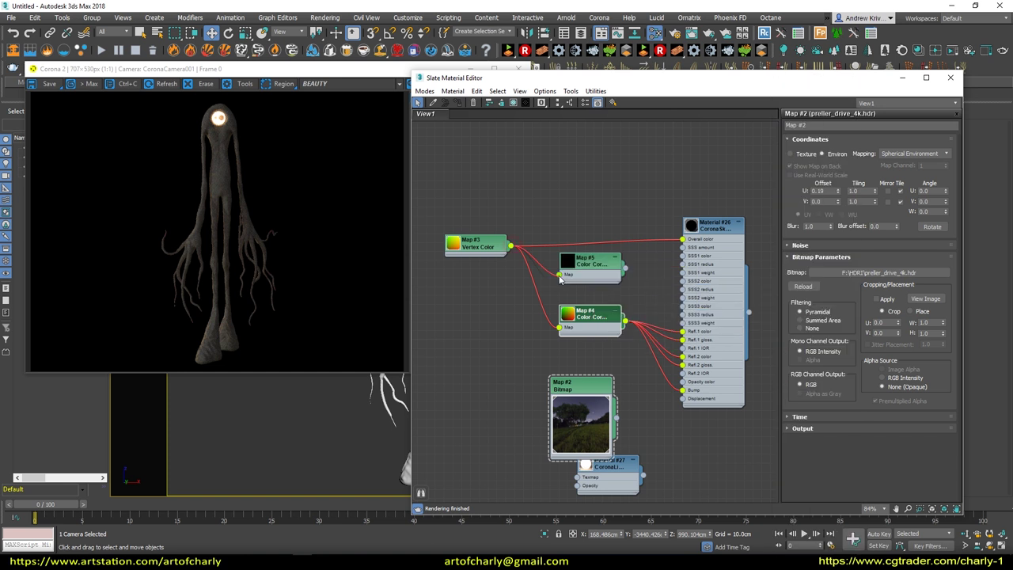
{"action": "double_click", "coordinate": [597, 236]}
{"action": "mouse_move", "coordinate": [869, 393]}
{"action": "left_mouse_down"}
{"action": "mouse_move", "coordinate": [902, 393]}
{"action": "mouse_move", "coordinate": [855, 370]}
{"action": "left_mouse_up"}
{"action": "left_click_drag", "start_coordinate": [869, 284], "coordinate": [817, 284]}
{"action": "left_click_drag", "start_coordinate": [902, 393], "coordinate": [881, 393]}
{"action": "left_click_drag", "start_coordinate": [855, 370], "coordinate": [863, 369]}
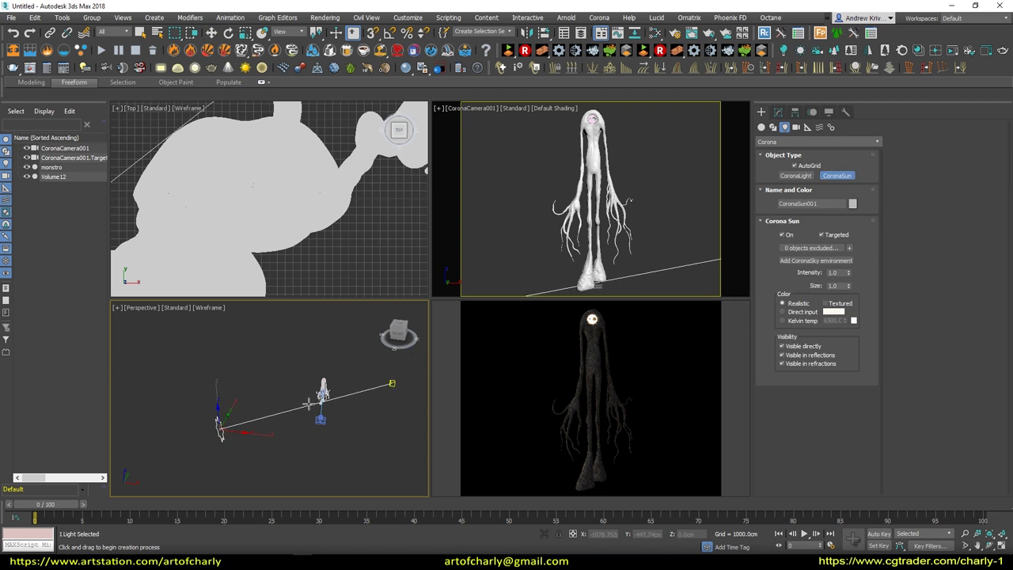
Switch the CoronaSun colour to Direct input and choose a light blue
{"action": "left_click_drag", "start_coordinate": [802, 438], "coordinate": [799, 417]}
{"action": "left_click", "coordinate": [801, 421]}
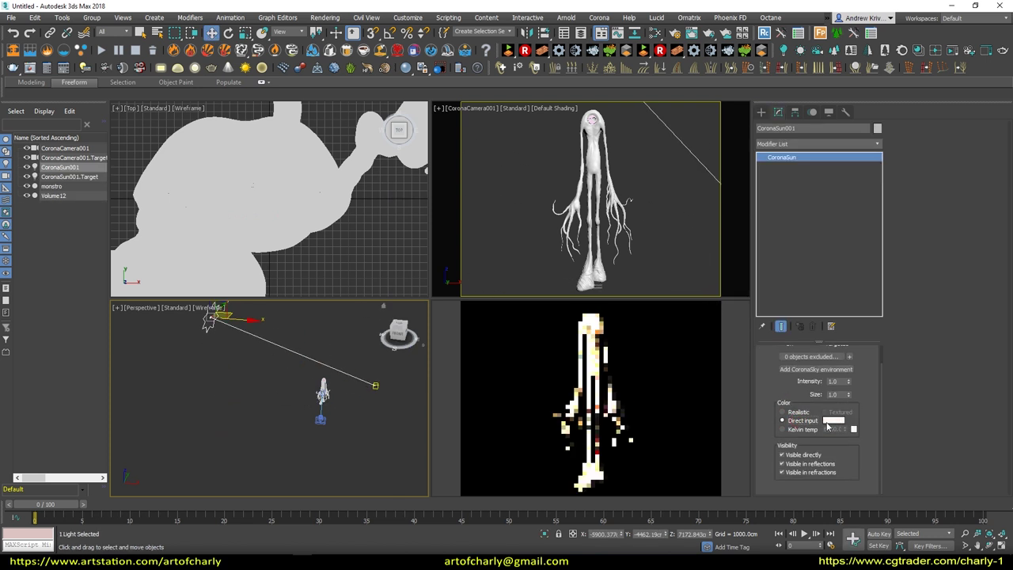
{"action": "left_click", "coordinate": [833, 420]}
{"action": "left_click", "coordinate": [264, 101]}
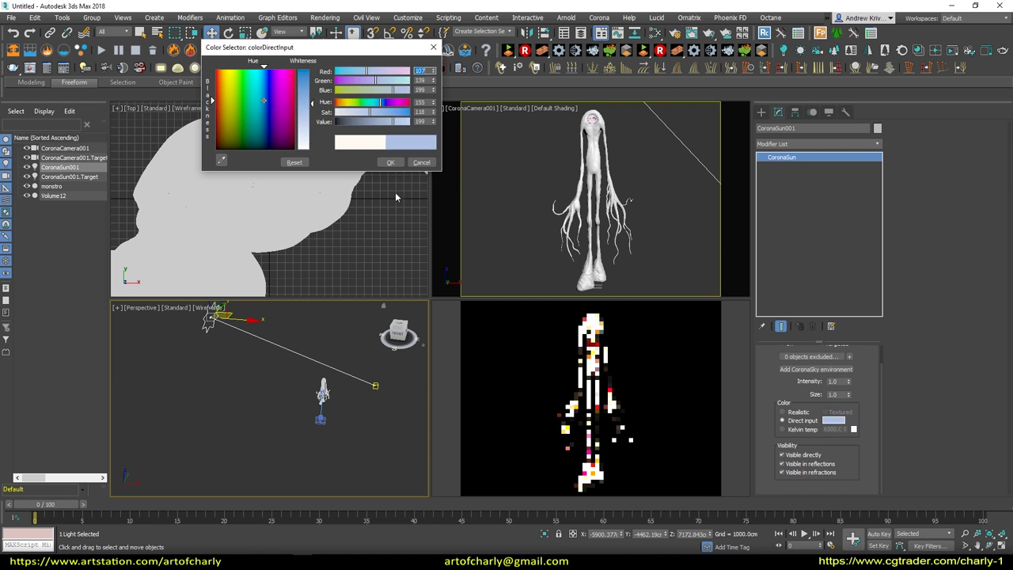
{"action": "left_click", "coordinate": [391, 162]}
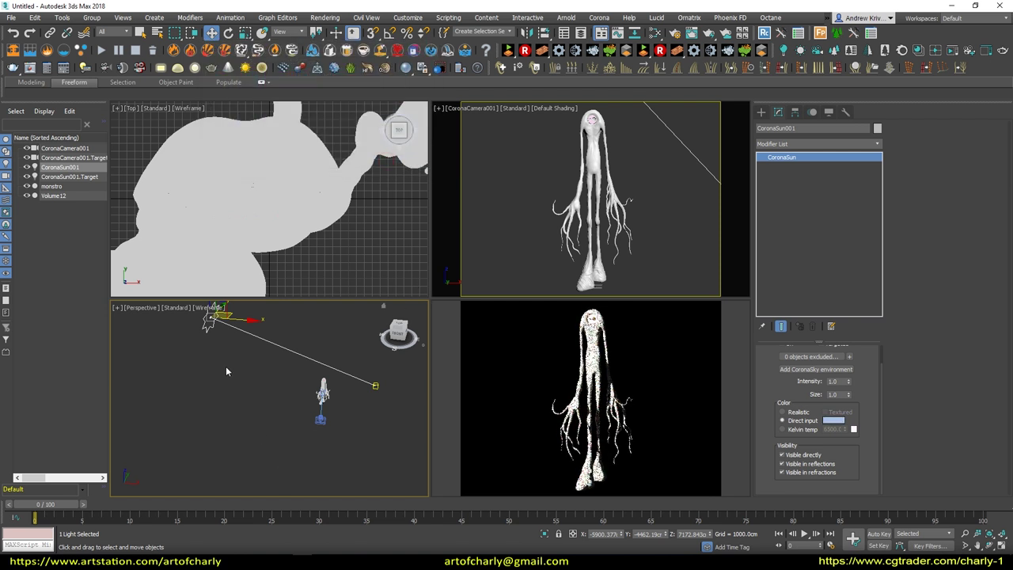
Set a two-pane layout with a top view and a Corona Interactive camera view
{"action": "key", "text": "t"}
{"action": "key", "text": "alt+b"}
{"action": "left_click", "coordinate": [505, 155]}
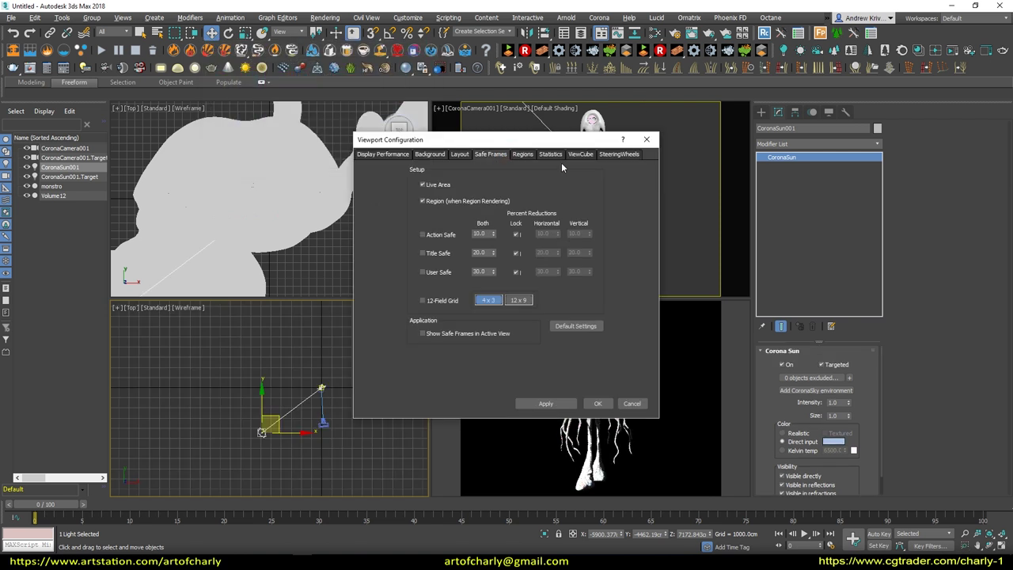
{"action": "left_click", "coordinate": [523, 154]}
{"action": "left_click", "coordinate": [457, 156]}
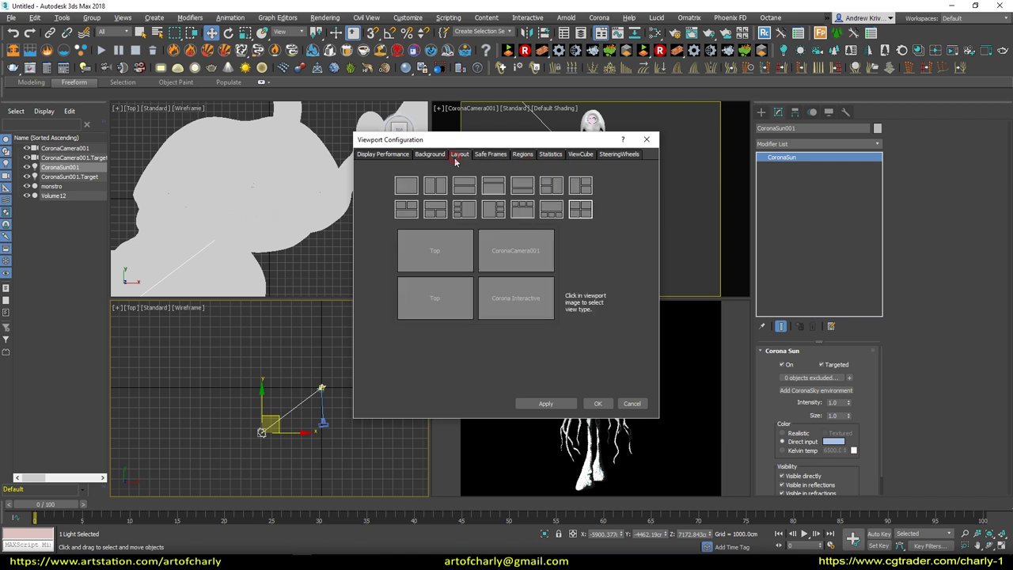
{"action": "key", "text": "Return"}
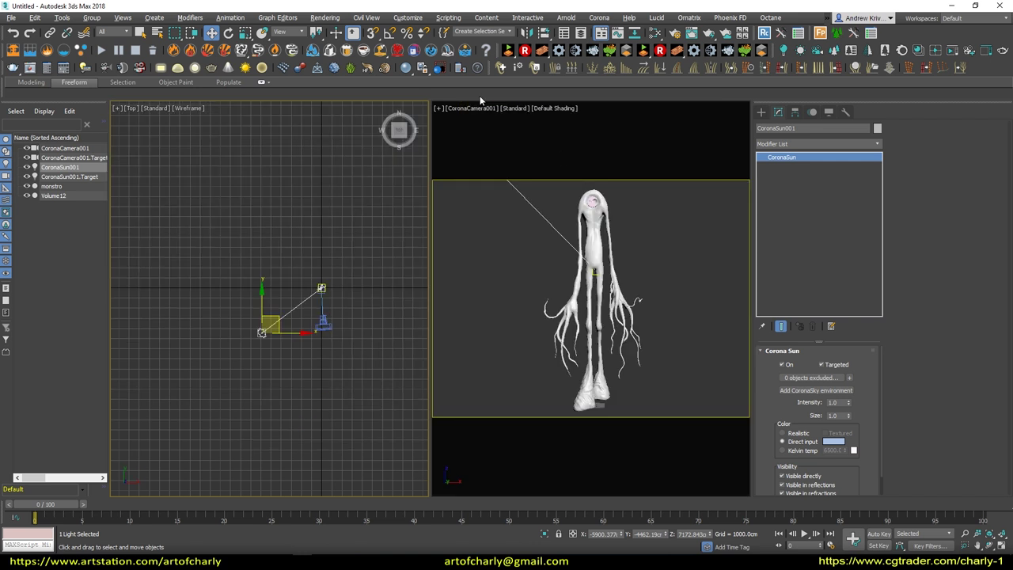
{"action": "left_click", "coordinate": [482, 234]}
{"action": "left_click", "coordinate": [477, 108]}
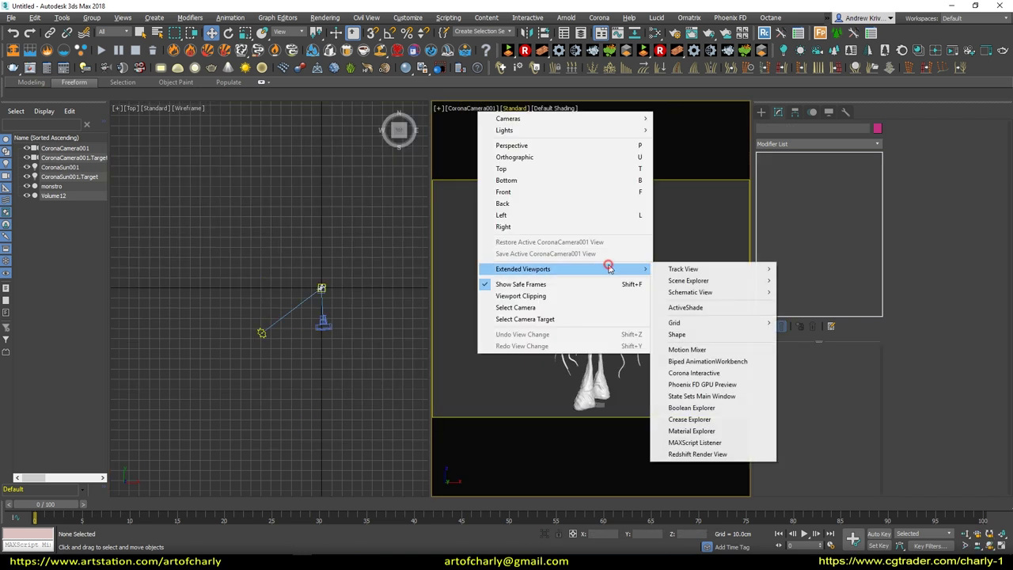
{"action": "left_click", "coordinate": [722, 375]}
Move the sun light further up in the top view
{"action": "left_click", "coordinate": [452, 298]}
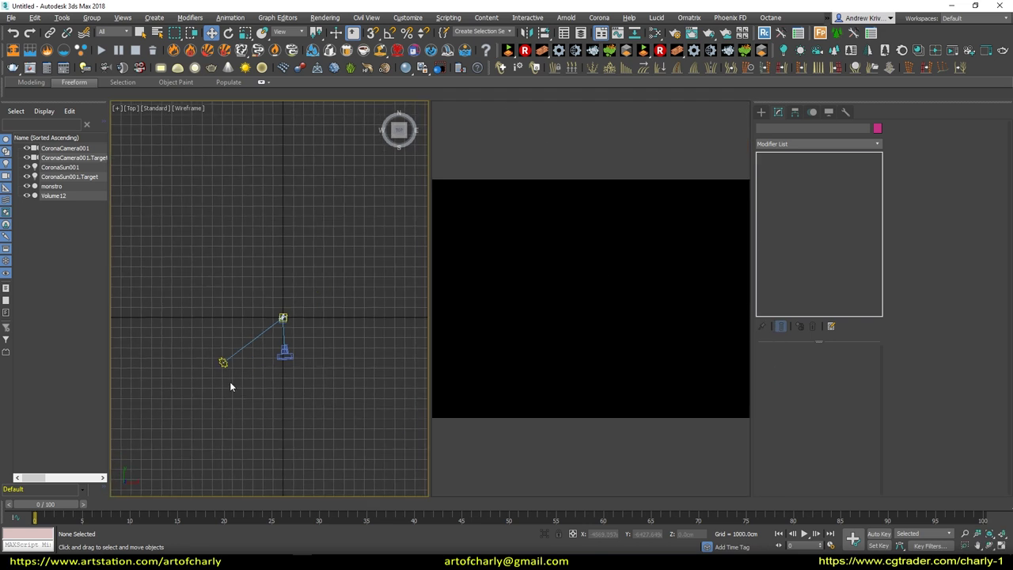
{"action": "scroll", "coordinate": [237, 384], "scroll_direction": "up", "scroll_amount": 2}
{"action": "left_click", "coordinate": [215, 342]}
{"action": "left_click_drag", "start_coordinate": [216, 342], "coordinate": [214, 194]}
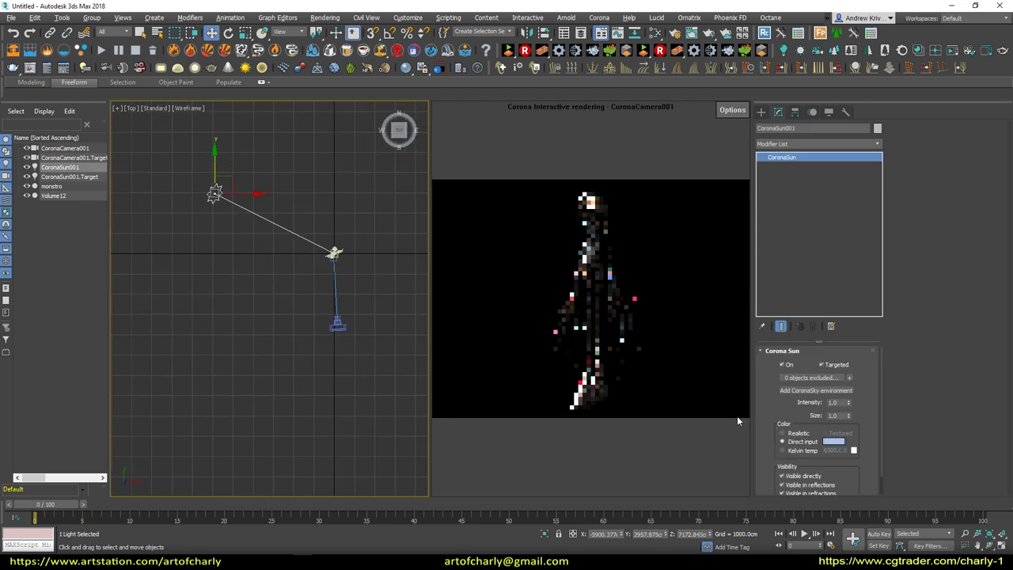
Deepen the sun's blue colour and lower its intensity to 0.75
{"action": "left_click", "coordinate": [833, 441]}
{"action": "left_click_drag", "start_coordinate": [263, 95], "coordinate": [263, 106]}
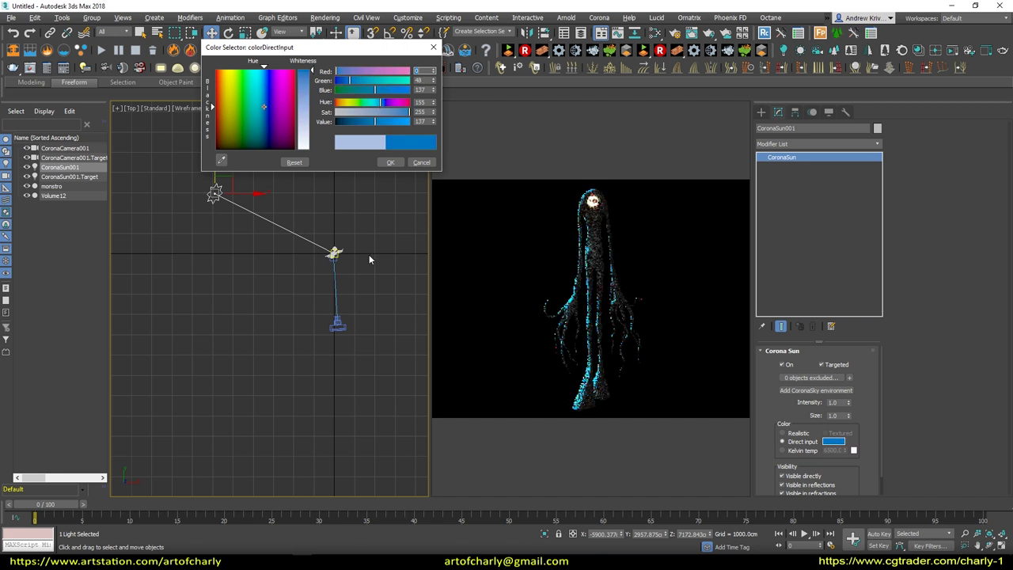
{"action": "left_click", "coordinate": [390, 163]}
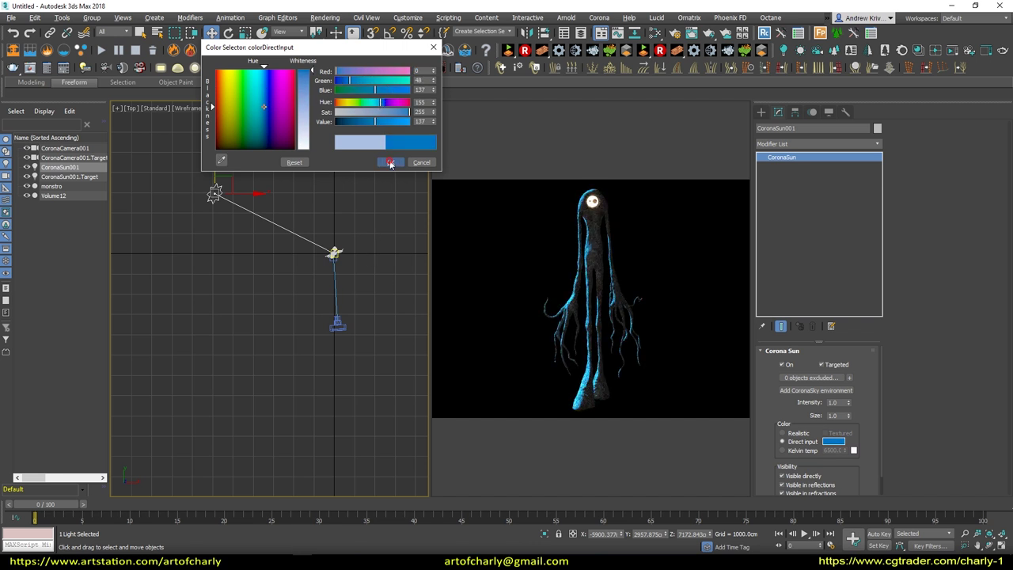
{"action": "mouse_move", "coordinate": [849, 403]}
{"action": "left_mouse_down"}
{"action": "mouse_move", "coordinate": [853, 415]}
{"action": "mouse_move", "coordinate": [841, 413]}
{"action": "left_mouse_up"}
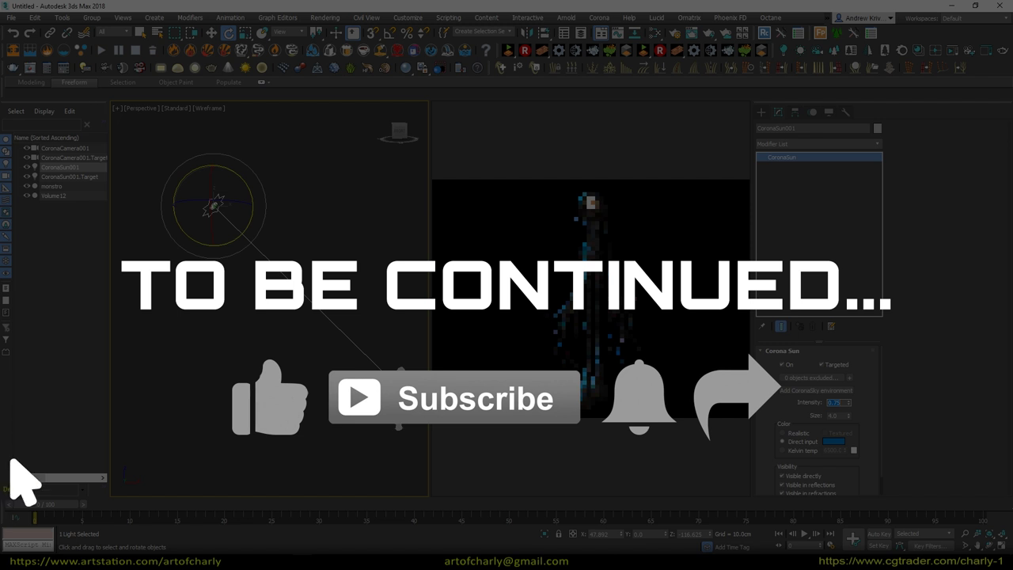
{"action": "left_click", "coordinate": [761, 112]}
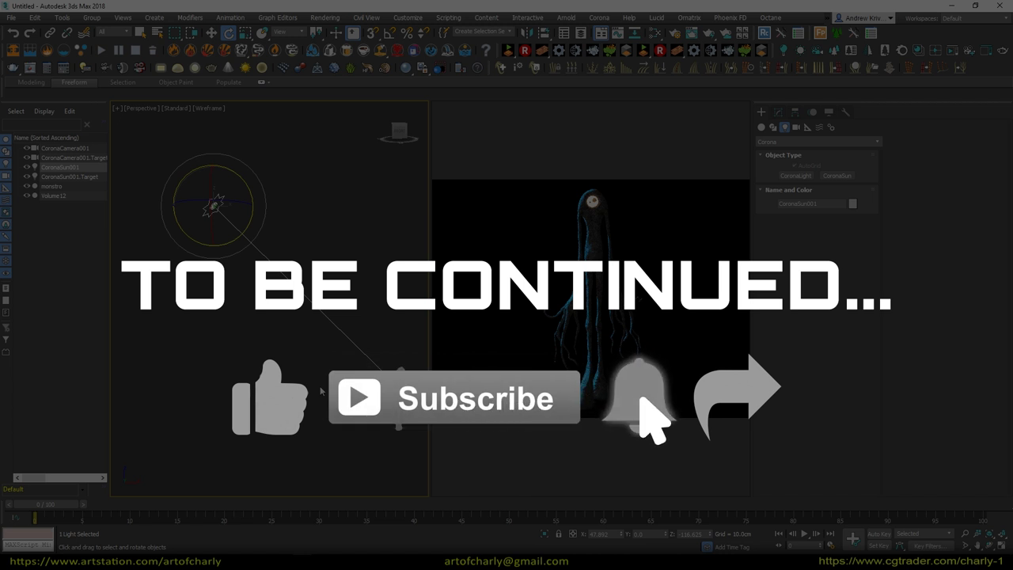
{"action": "key", "text": "ctrl+d"}
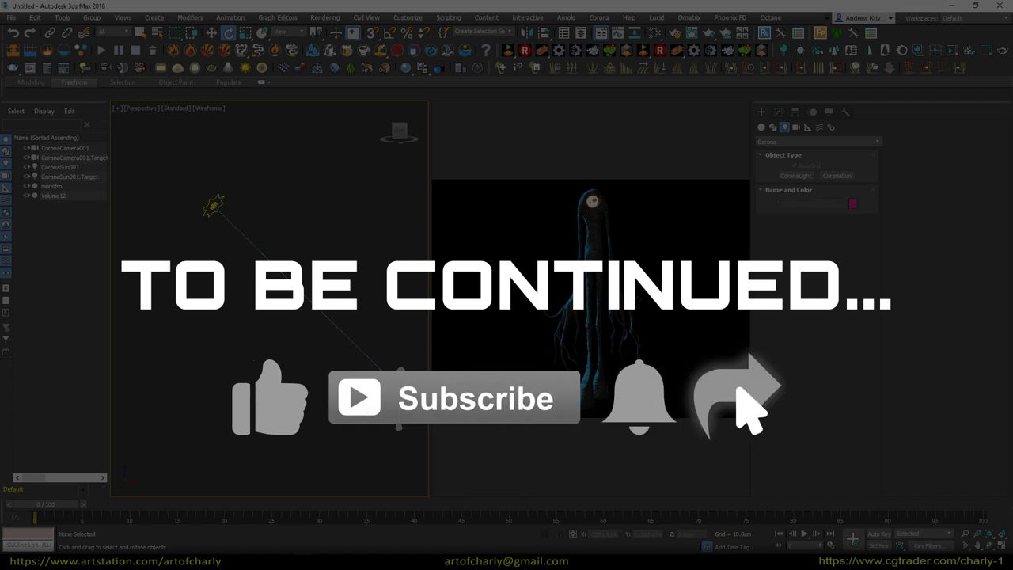